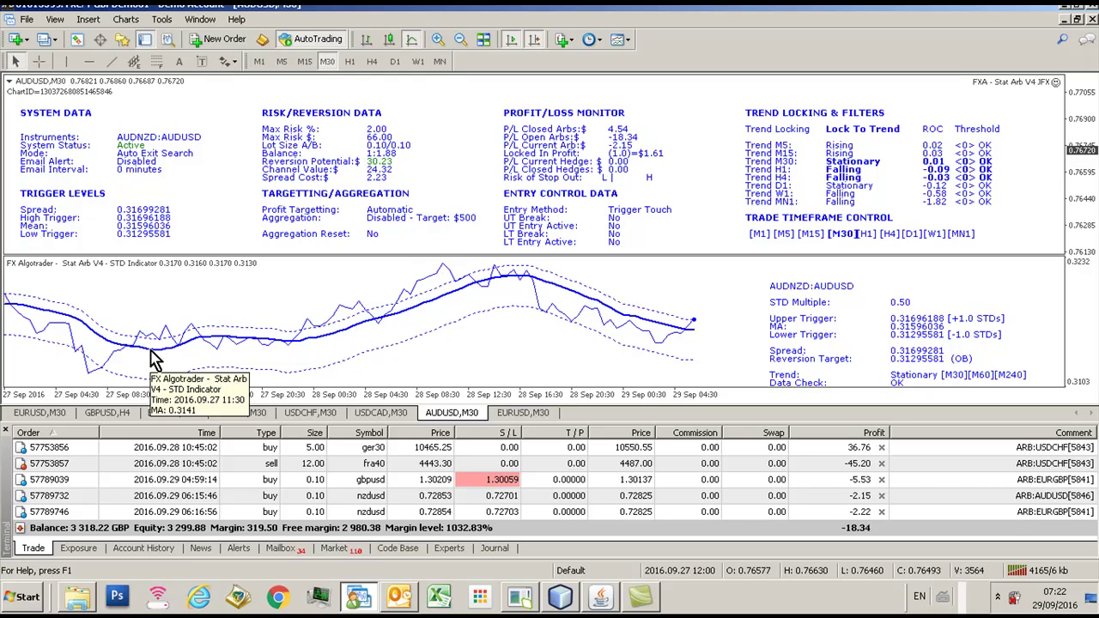
View the GBPUSD 4-hour correlation table, then go back to the AUDUSD M30 Stat Arb chart
left_click(178, 419)
left_click(107, 413)
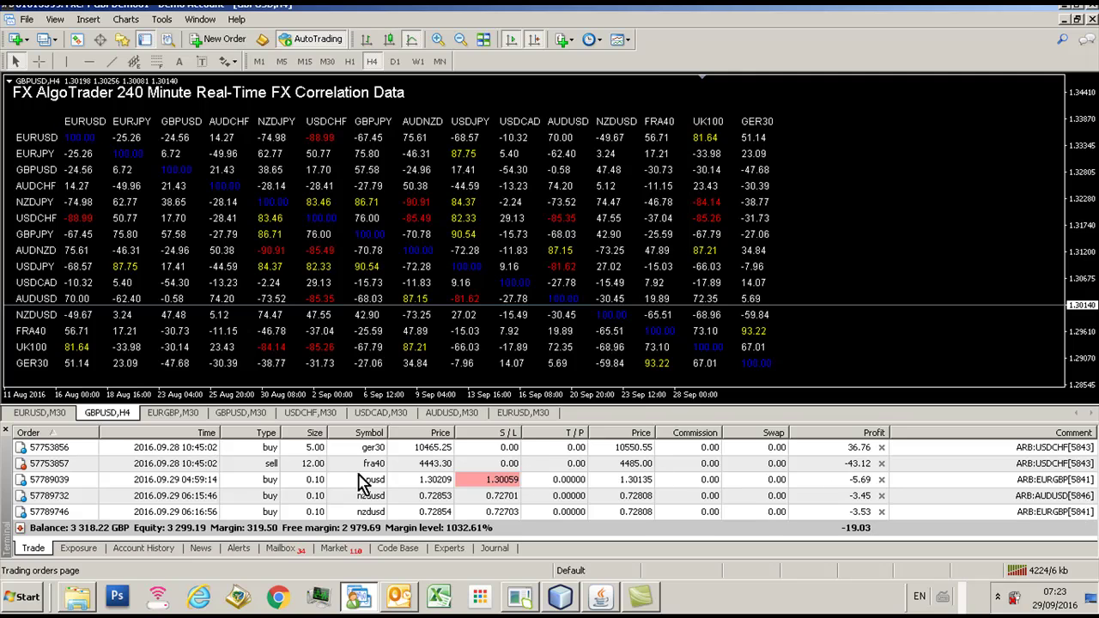
left_click(451, 412)
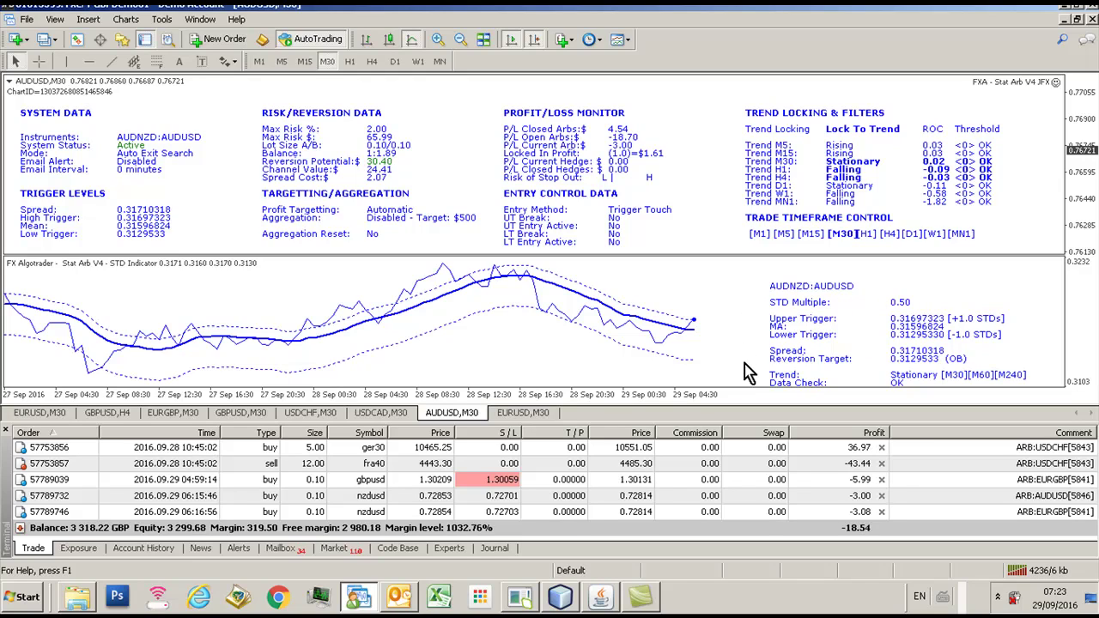
Shrink the trade list and raise the splitter so the STD panel shows Synthetic Pair and Synthetic SL
mouse_move(694, 327)
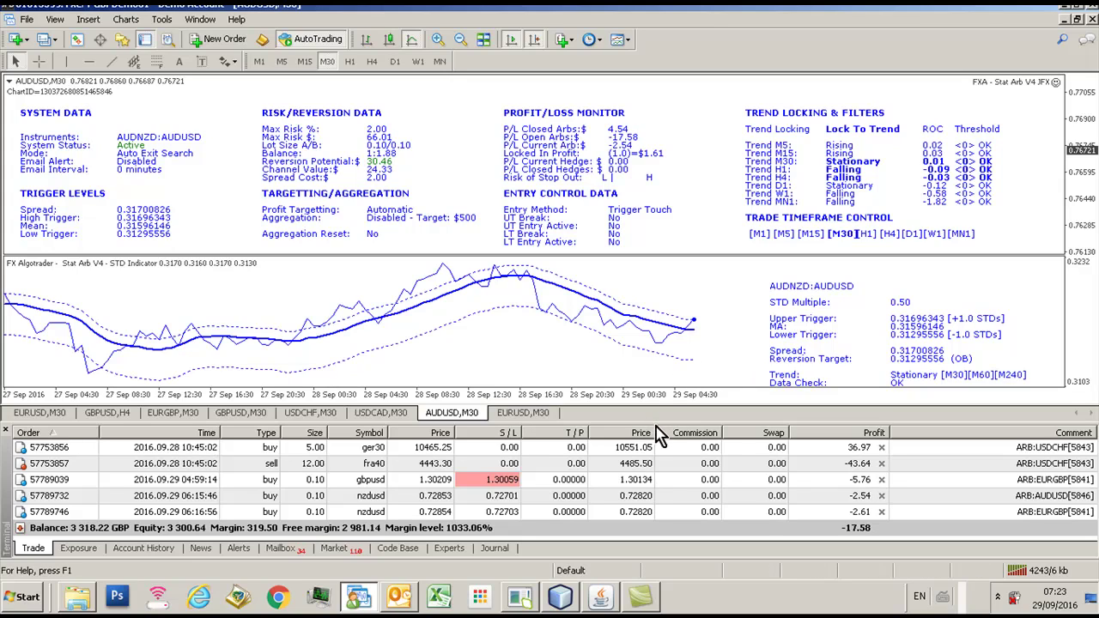
left_click_drag(655, 421, 657, 433)
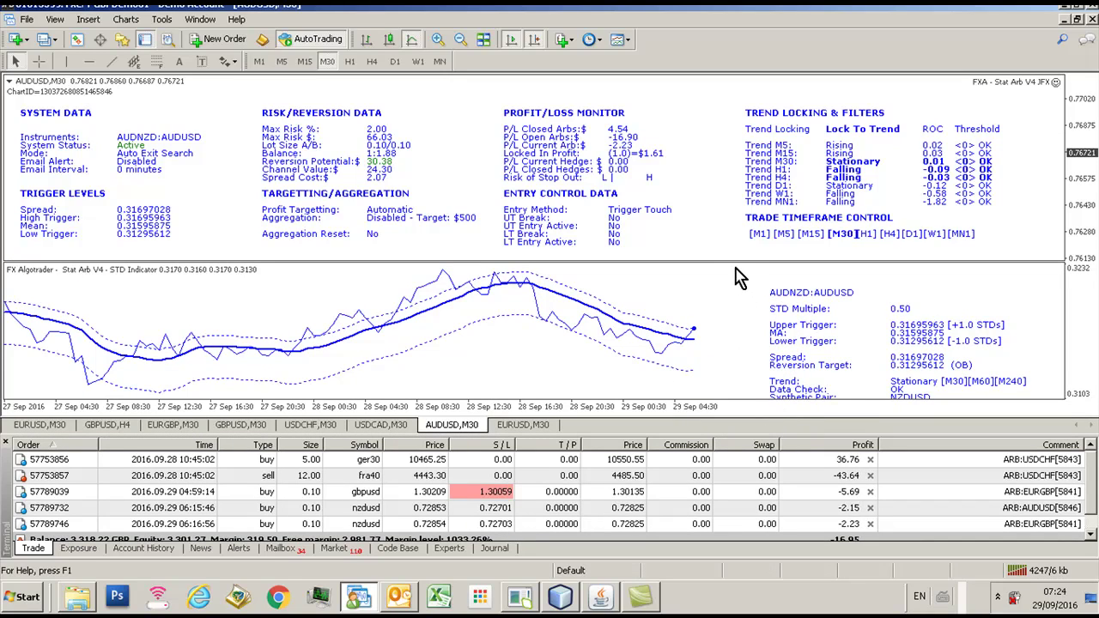
left_click_drag(735, 262, 734, 241)
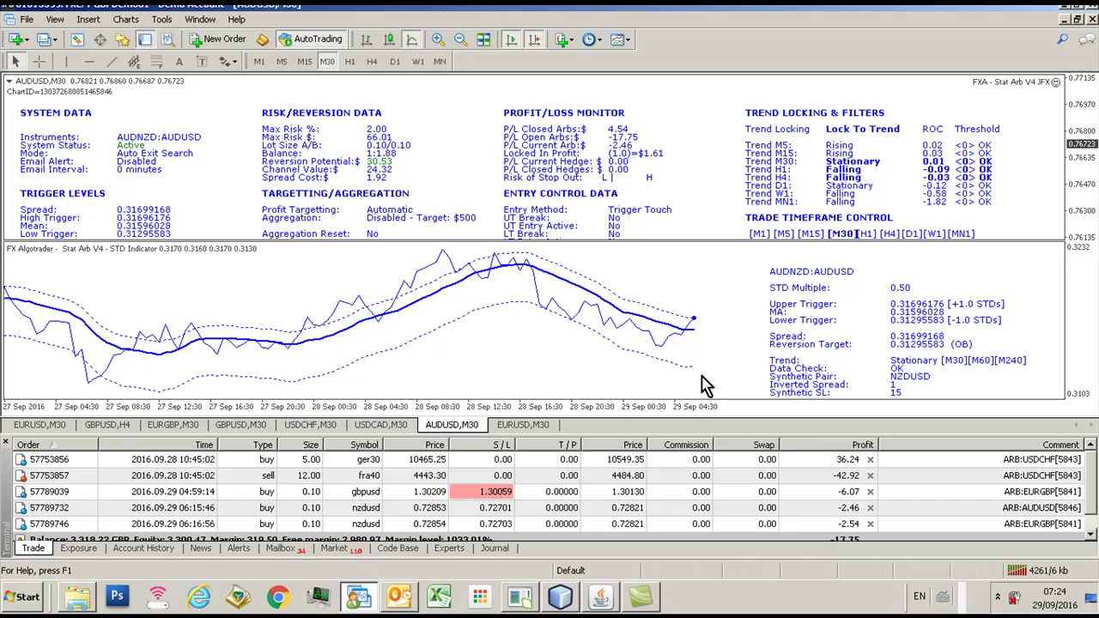
mouse_move(692, 378)
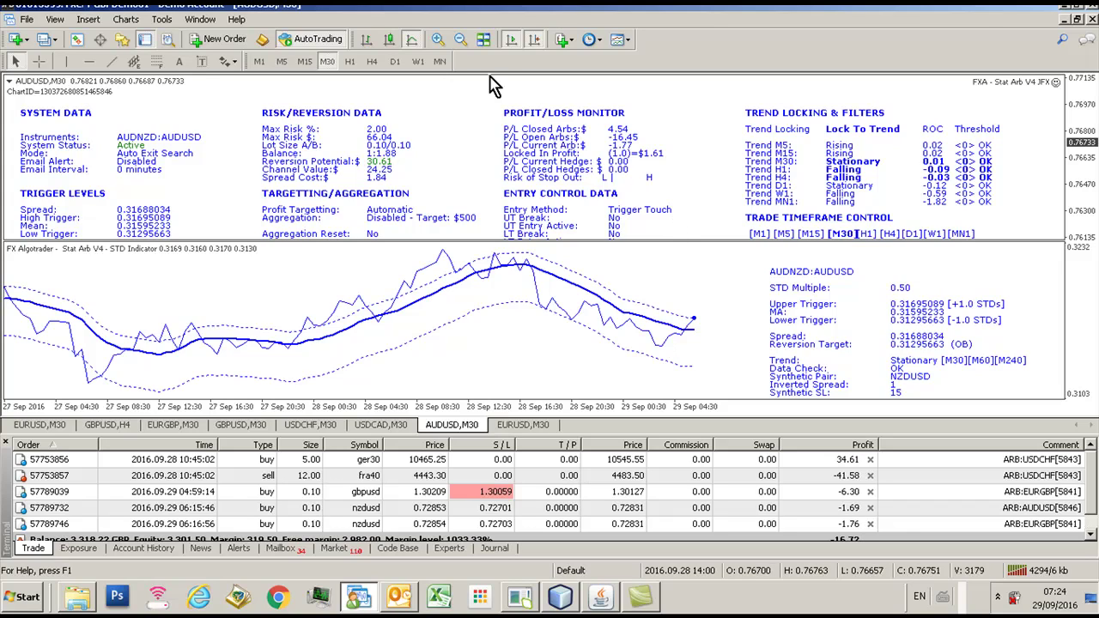
Open a new GBPJPY chart from the Forex4 symbol list
left_click(34, 26)
left_click(60, 34)
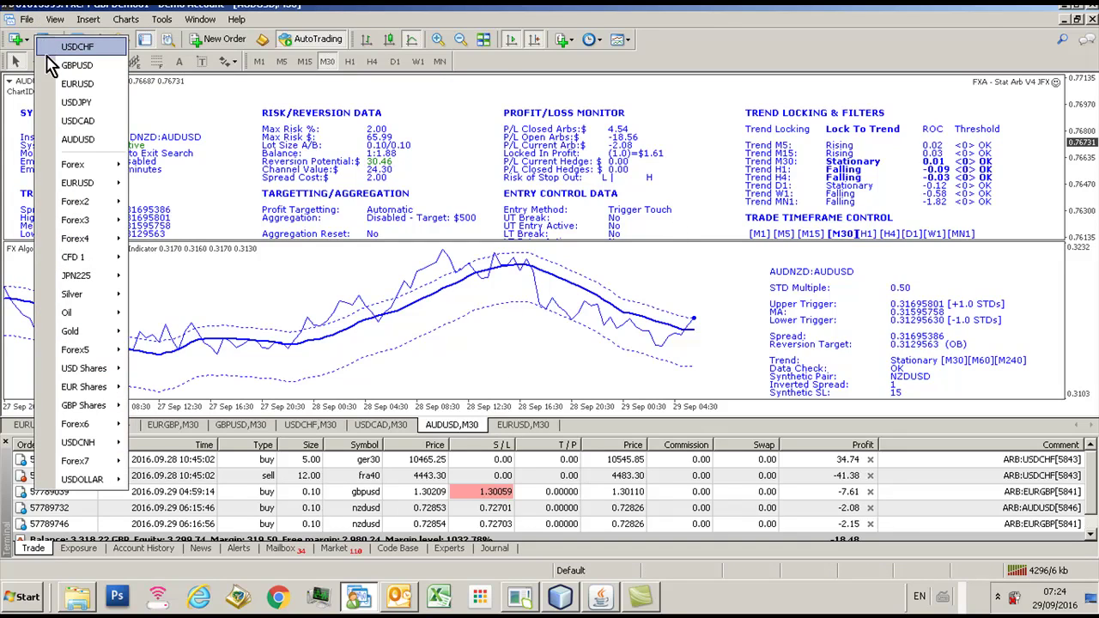
mouse_move(73, 168)
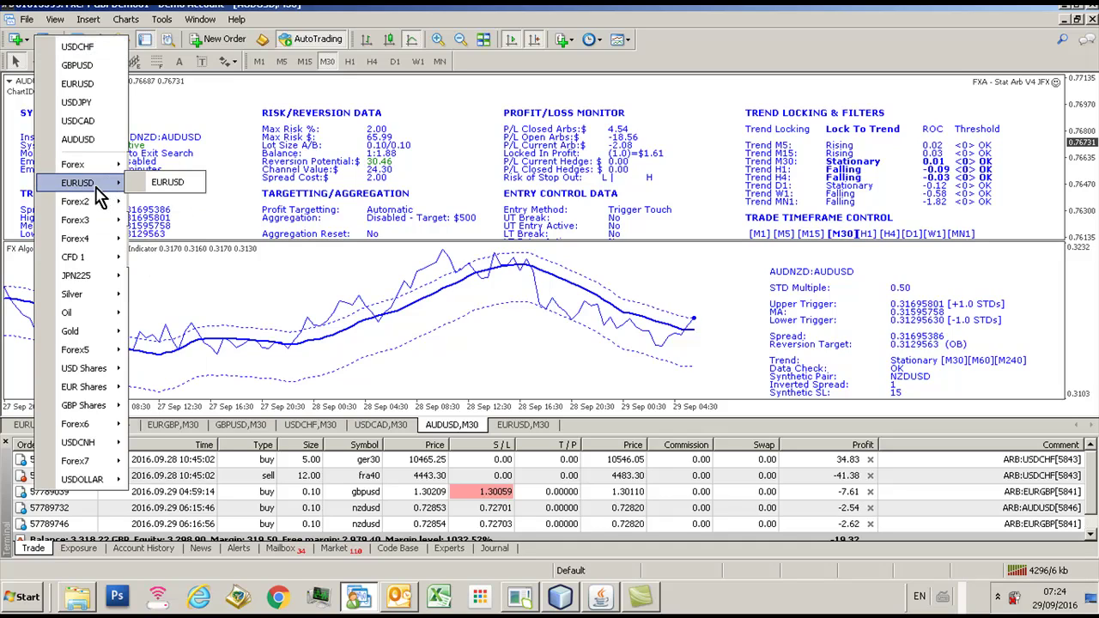
mouse_move(80, 206)
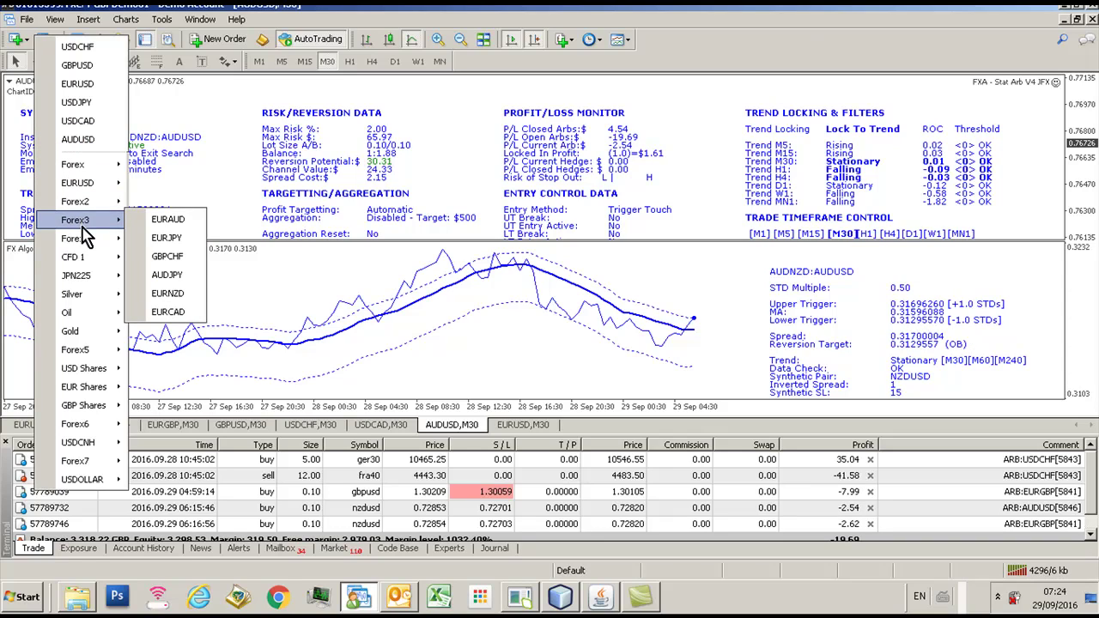
mouse_move(81, 239)
left_click(171, 240)
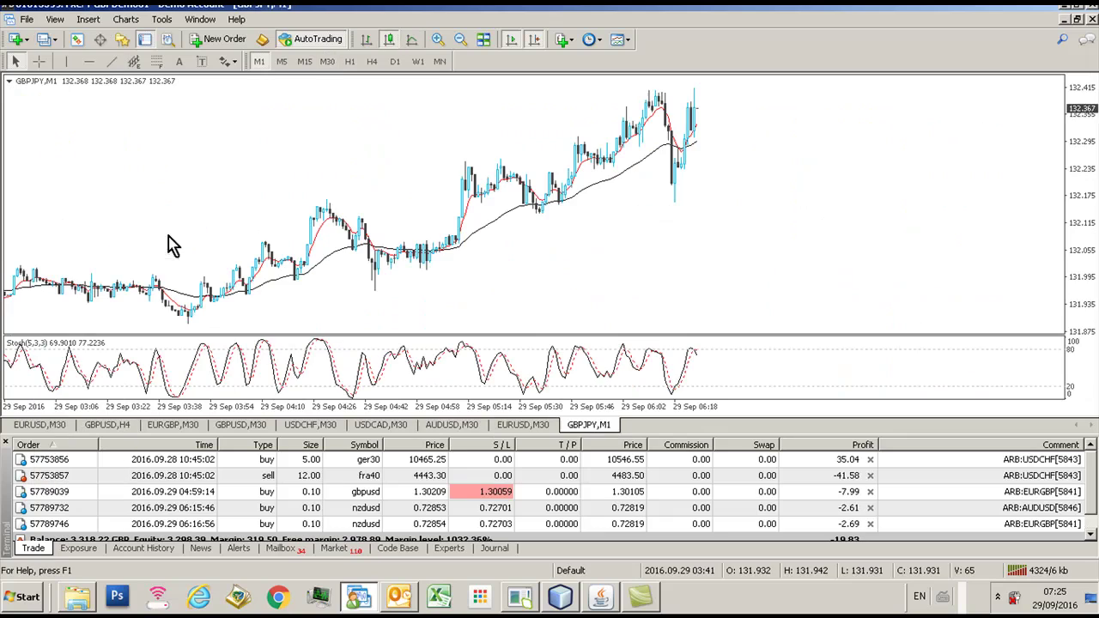
Apply the Stat Arb template to the GBPJPY chart
left_click(120, 22)
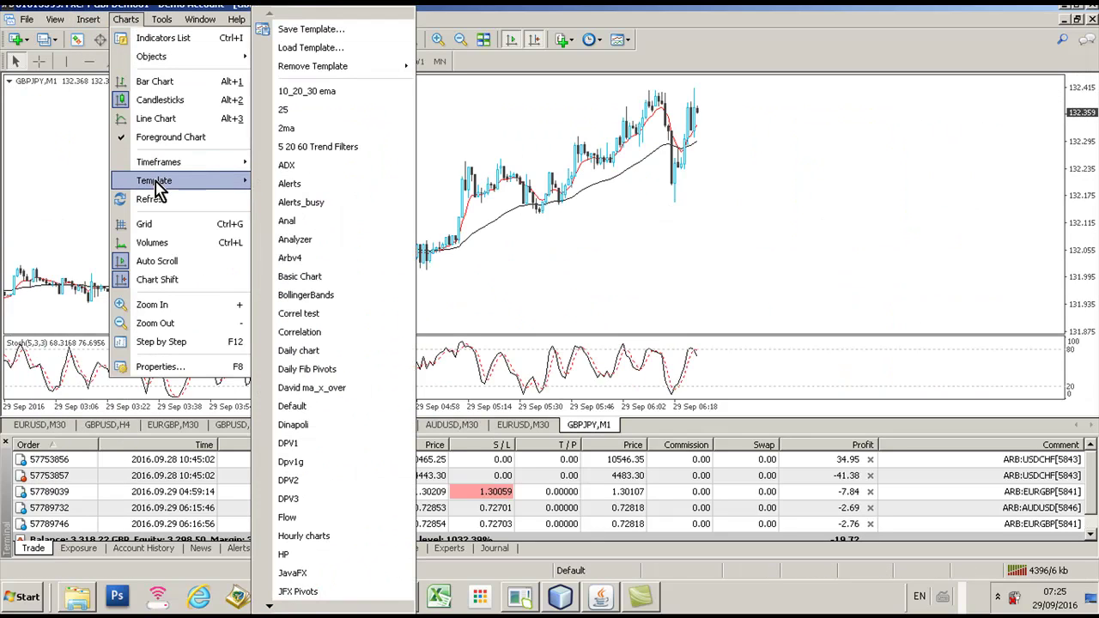
mouse_move(159, 165)
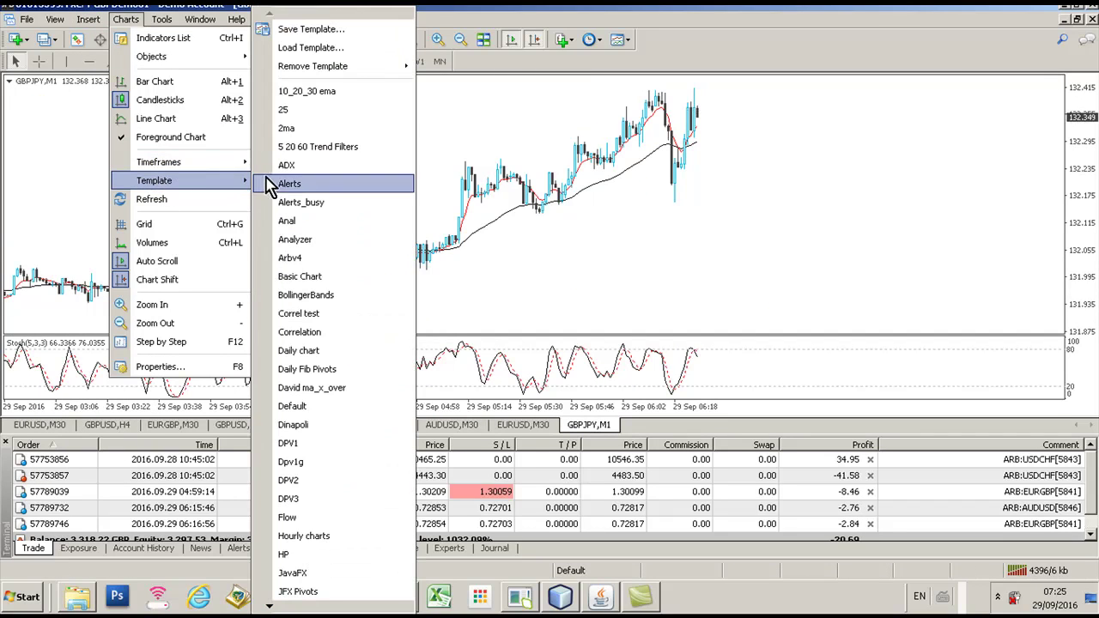
left_click(287, 191)
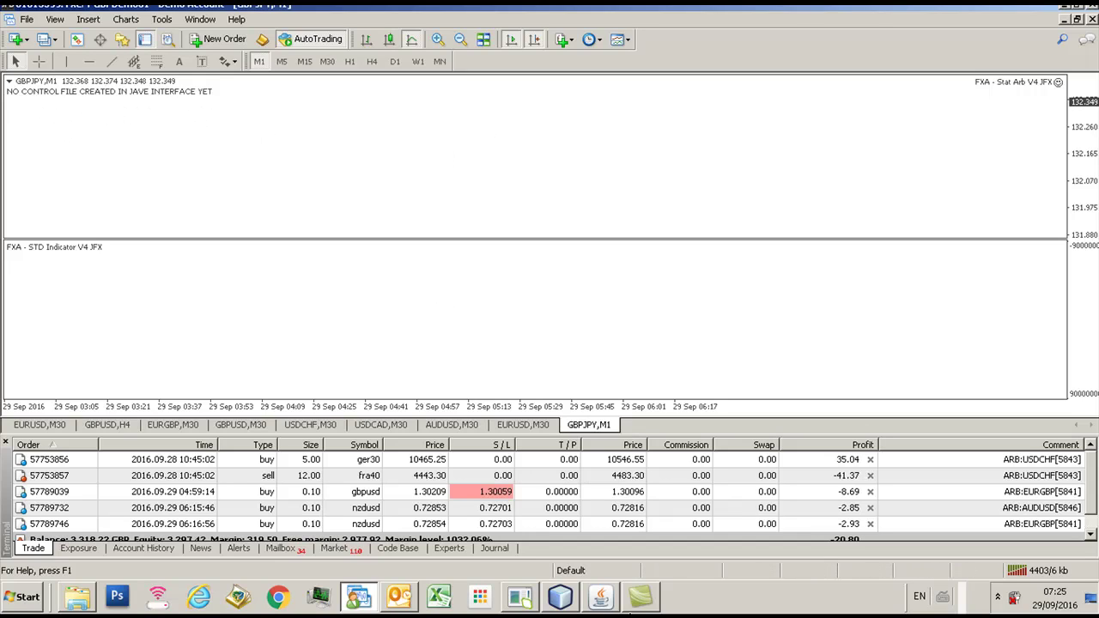
mouse_move(626, 605)
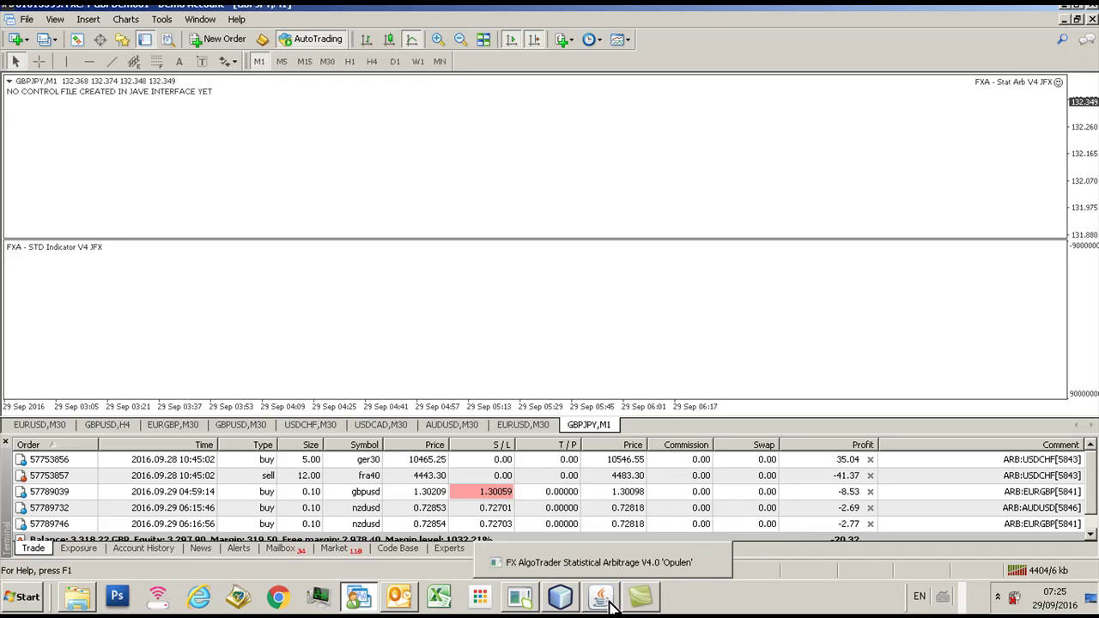
Bring the FX AlgoTrader window to mid-screen and expand its Arb Set Up section
left_click(608, 601)
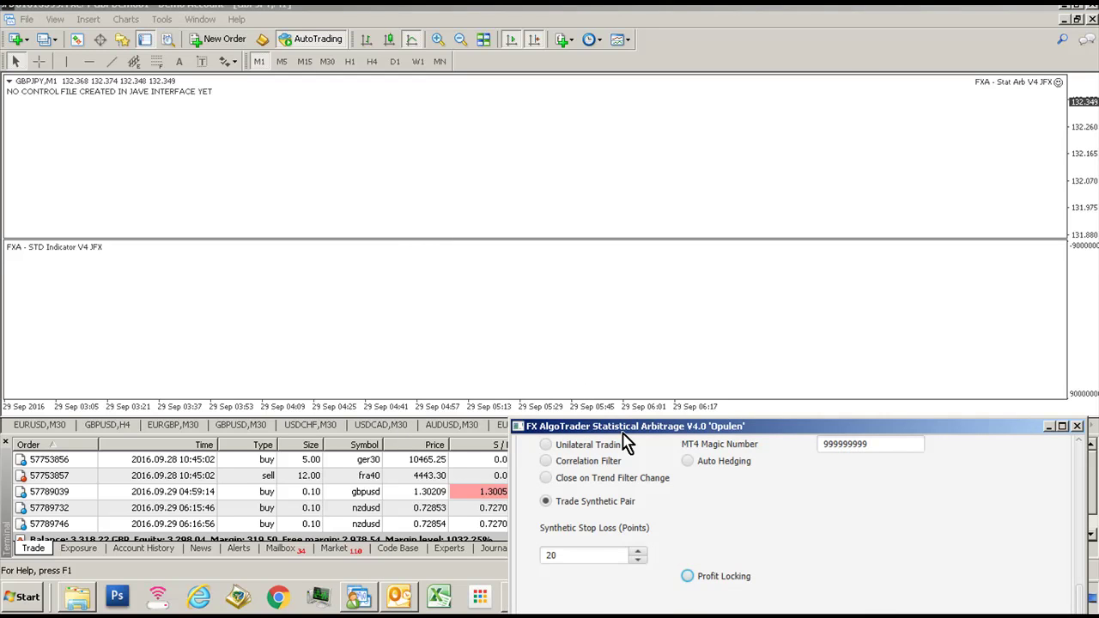
left_click_drag(626, 429, 543, 206)
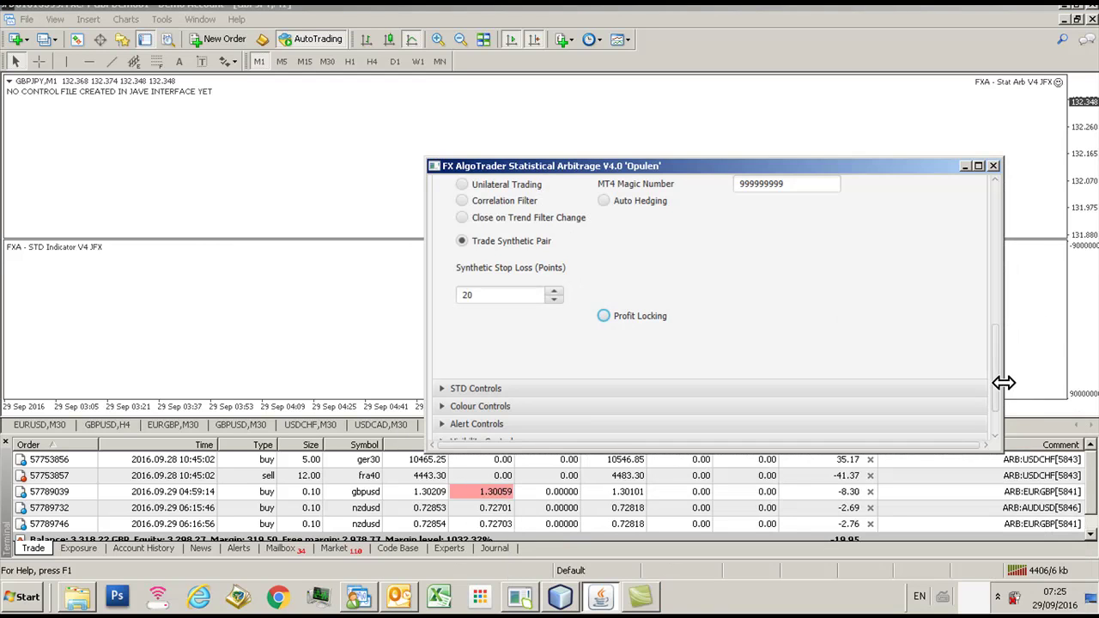
left_click_drag(995, 381, 996, 229)
left_click(468, 231)
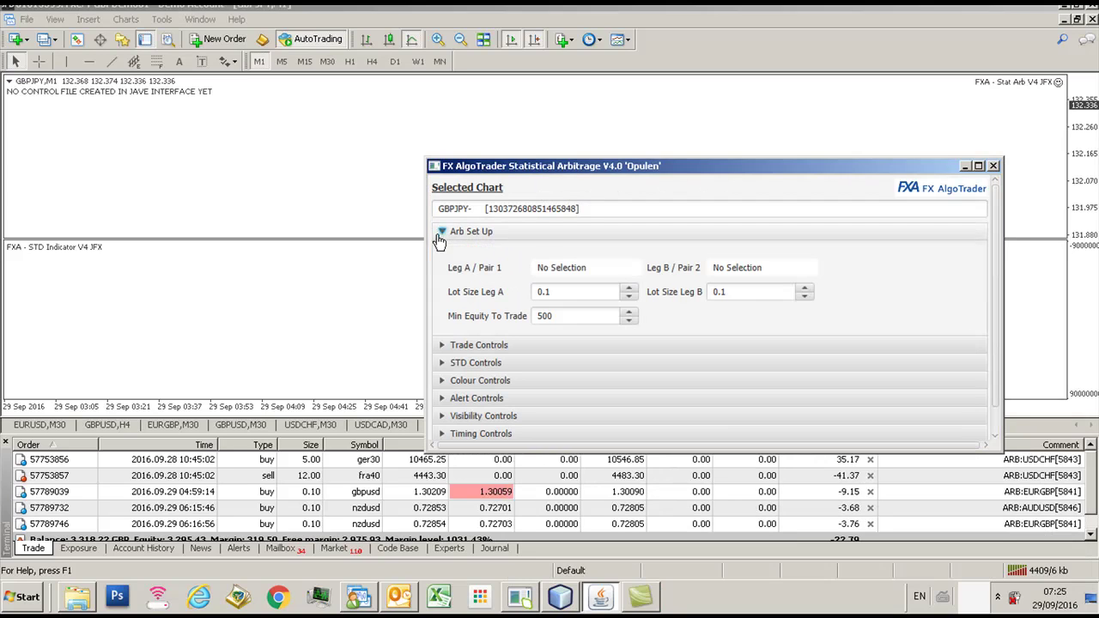
left_click(242, 120)
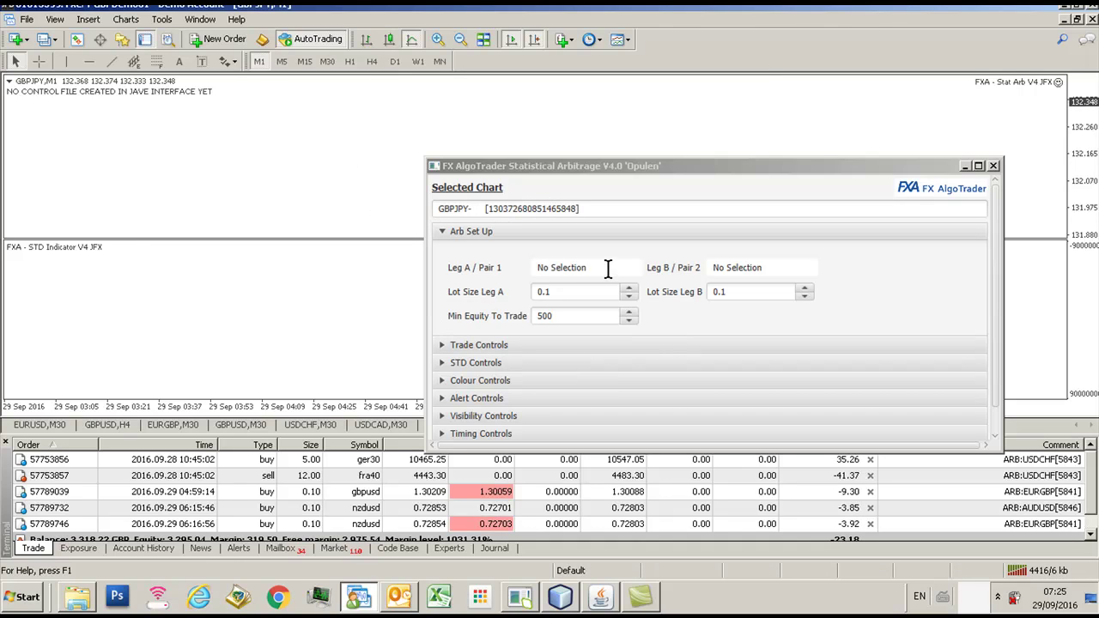
Select the Leg A pair value, then minimise the arbitrage window to view the correlation table
left_click_drag(608, 269, 492, 267)
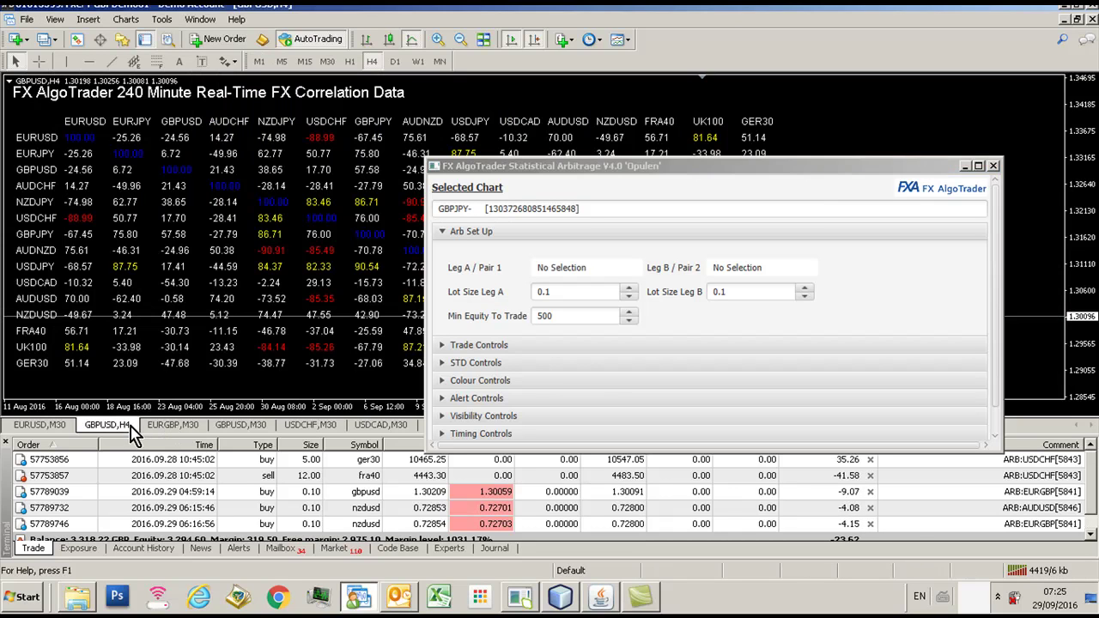
left_click(970, 170)
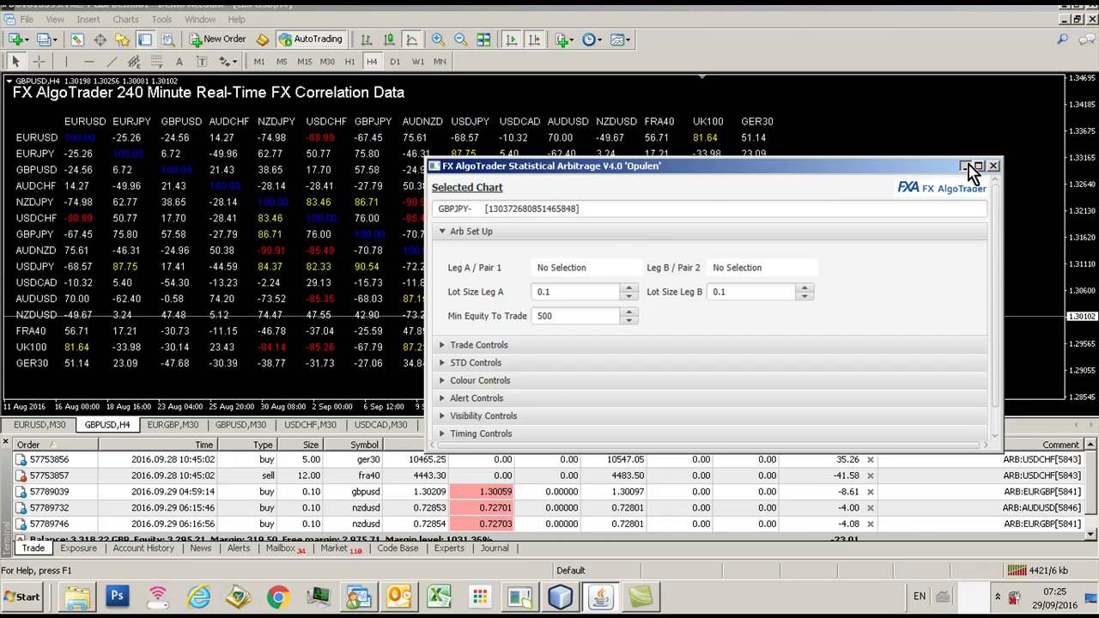
left_click(967, 168)
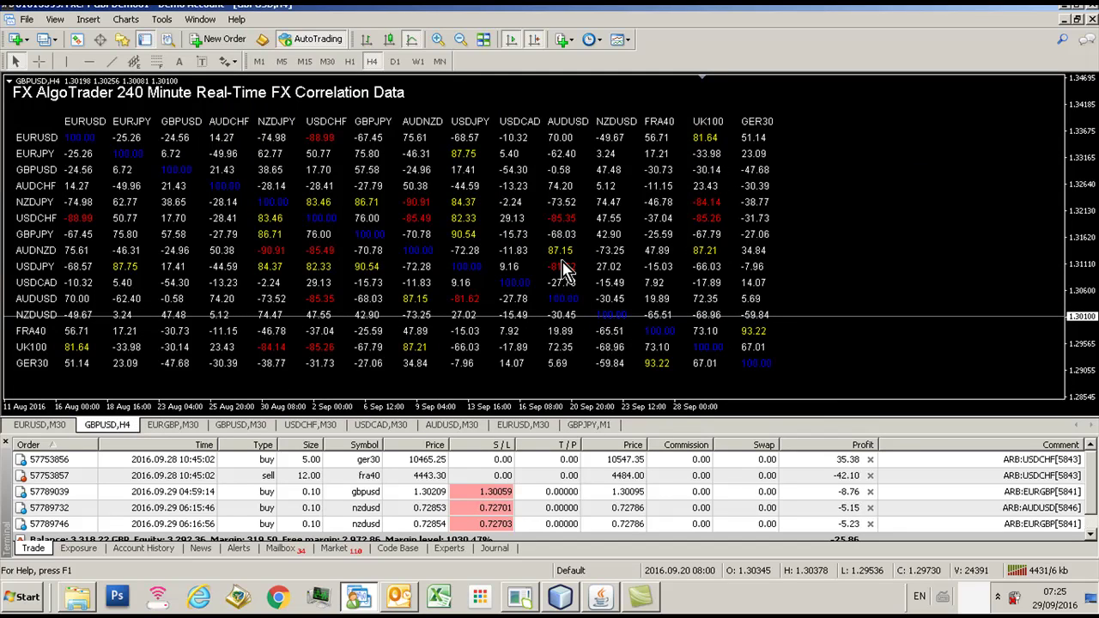
Restore the arbitrage window and set the pairs to AUDUSD for Leg A and AUDNZD for Leg B
left_click(600, 597)
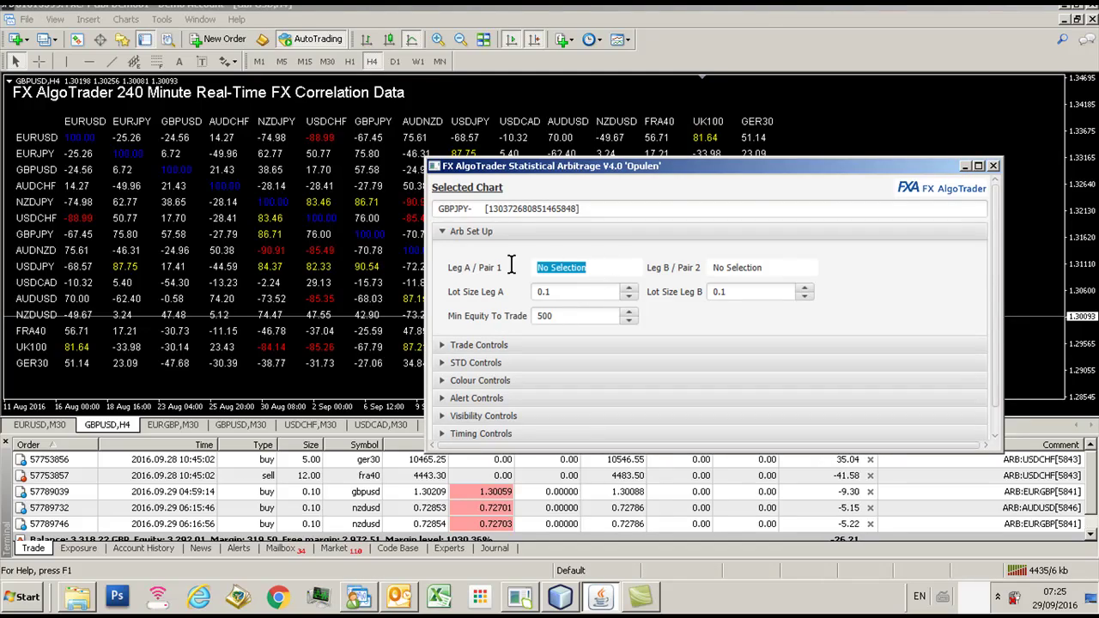
type("AUDSU")
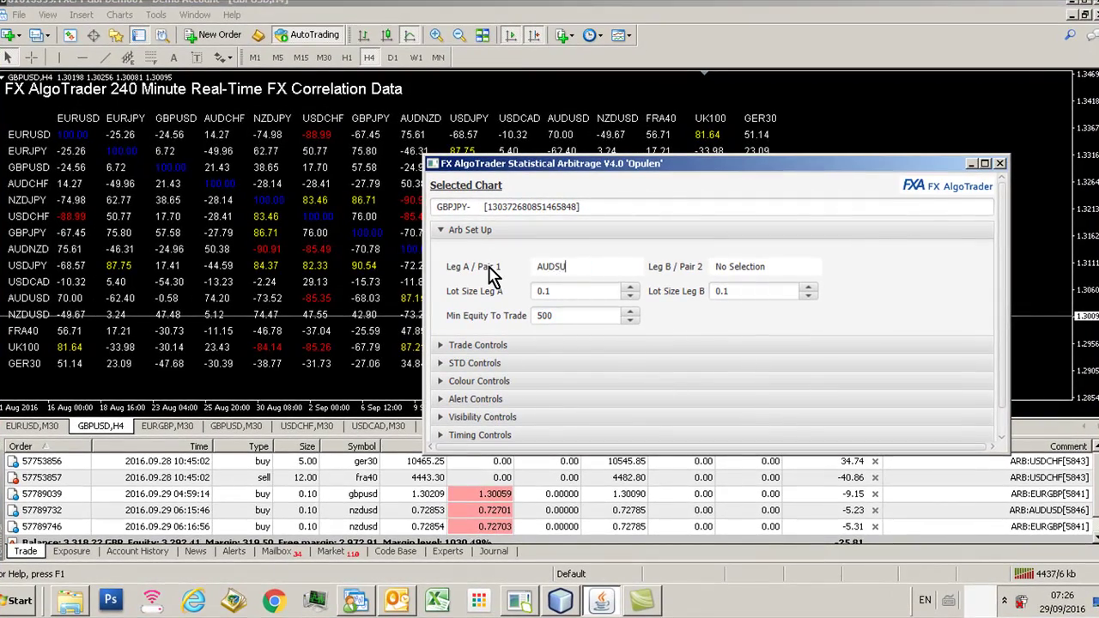
key("BackSpace")
key("BackSpace")
type("USD")
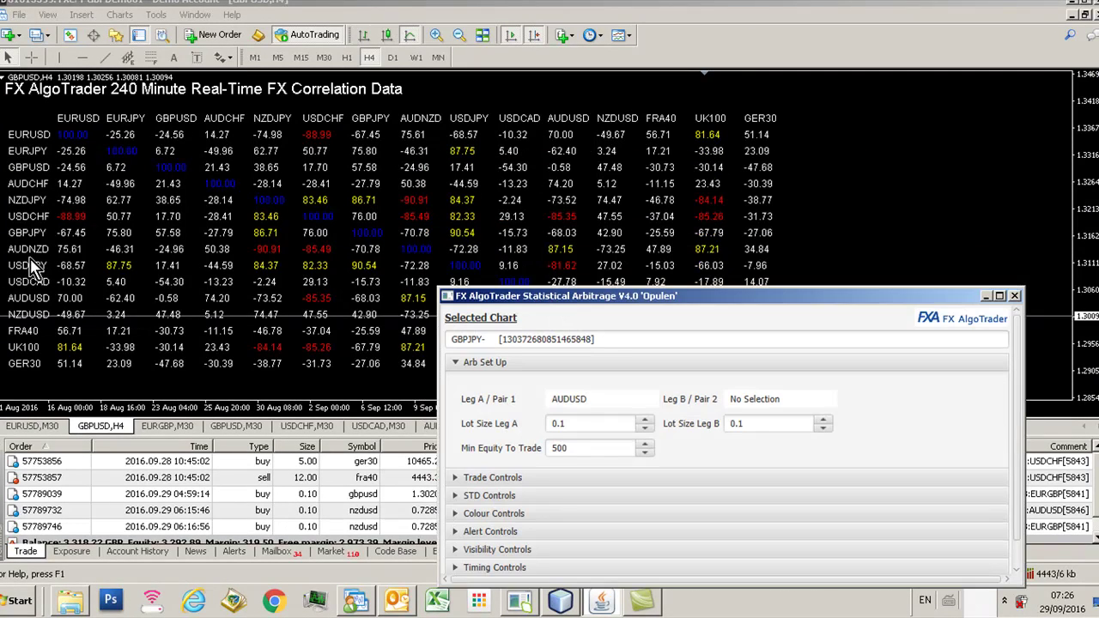
left_click(755, 400)
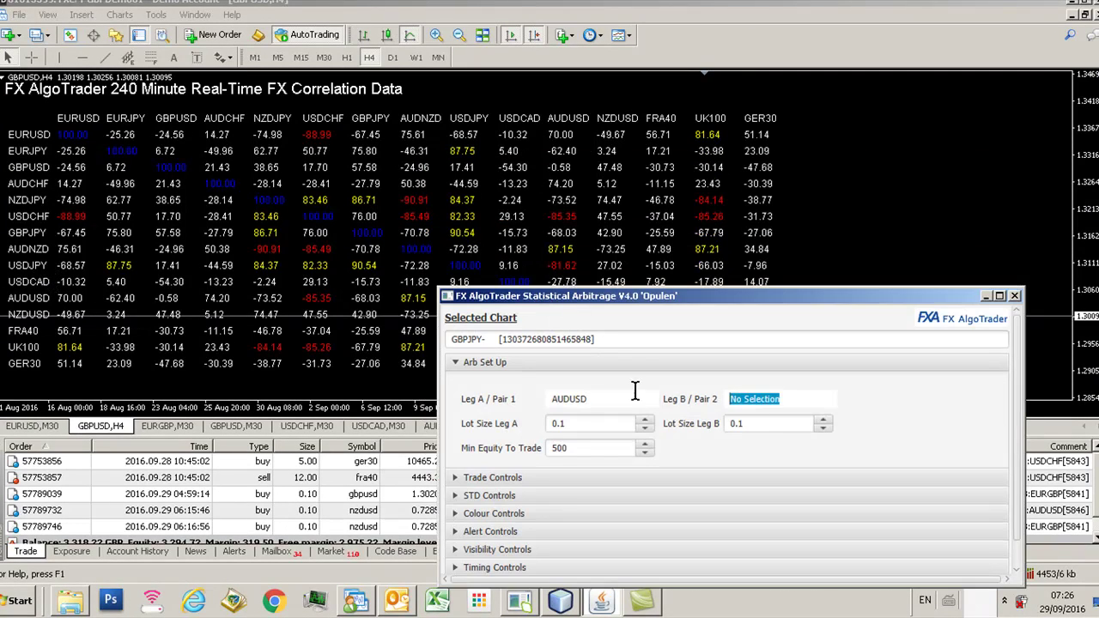
type("AUDNZD")
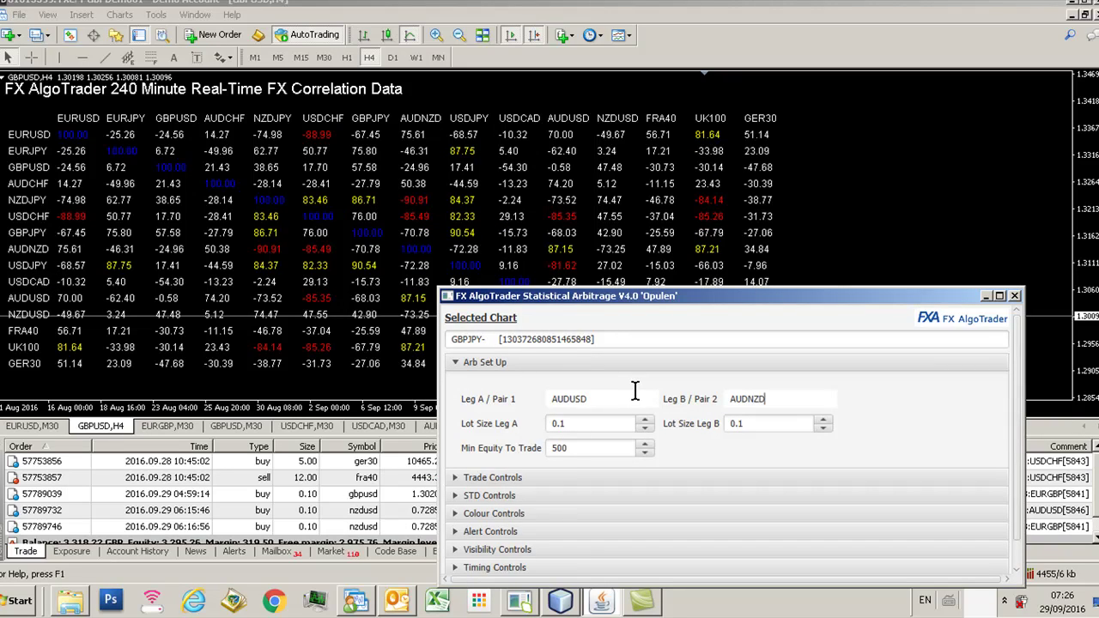
left_click_drag(653, 301, 621, 140)
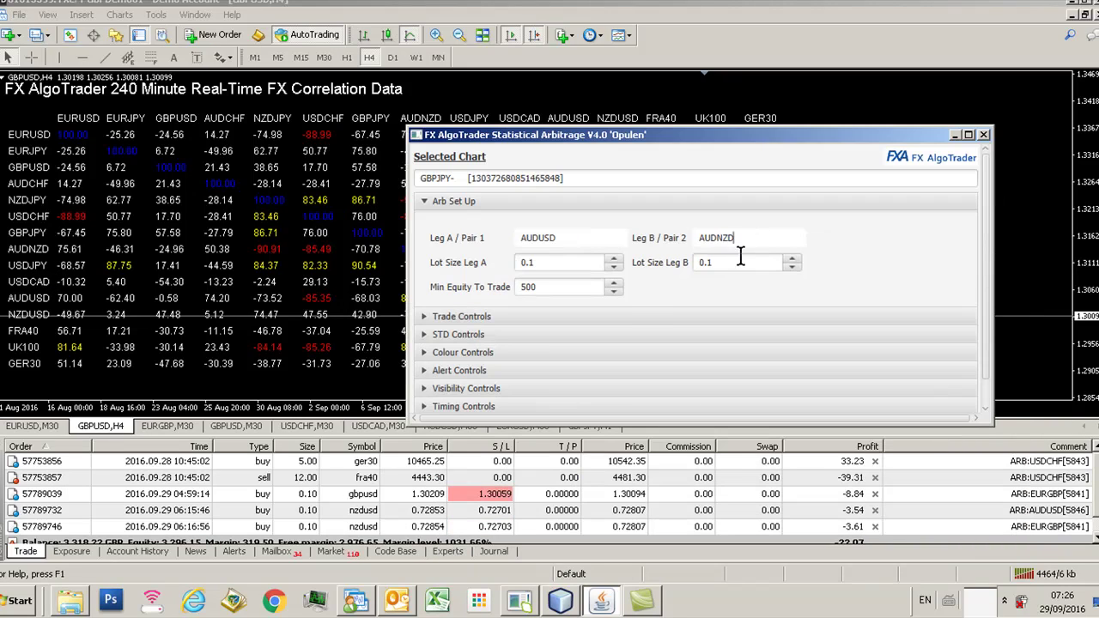
left_click(581, 244)
Bring Lot Size Leg A back to 5 using the spin arrows
key("Tab")
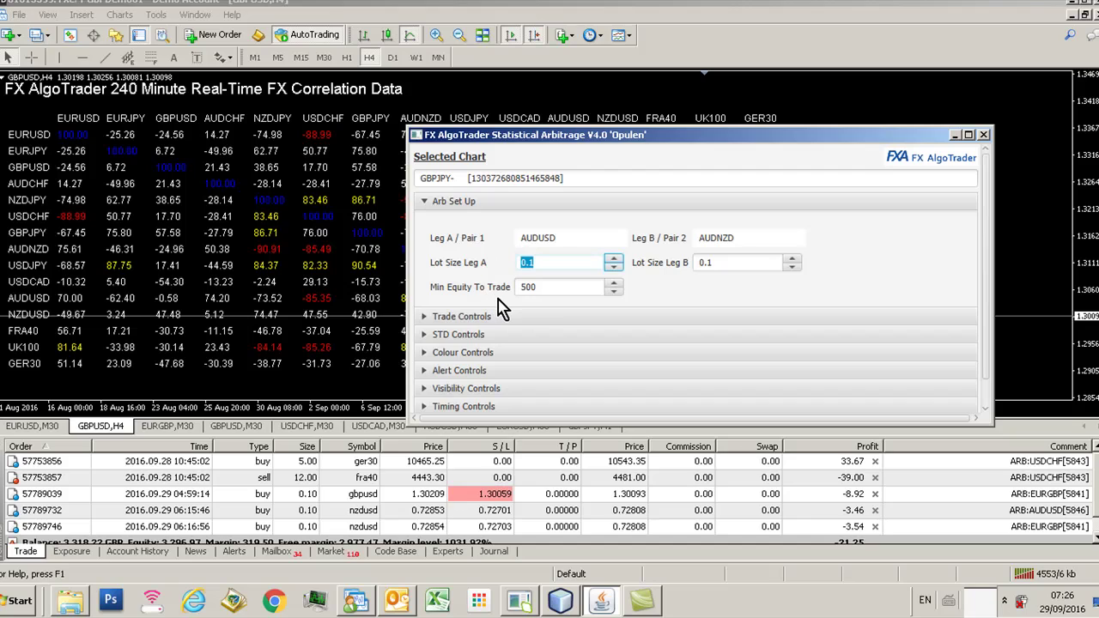
type("5")
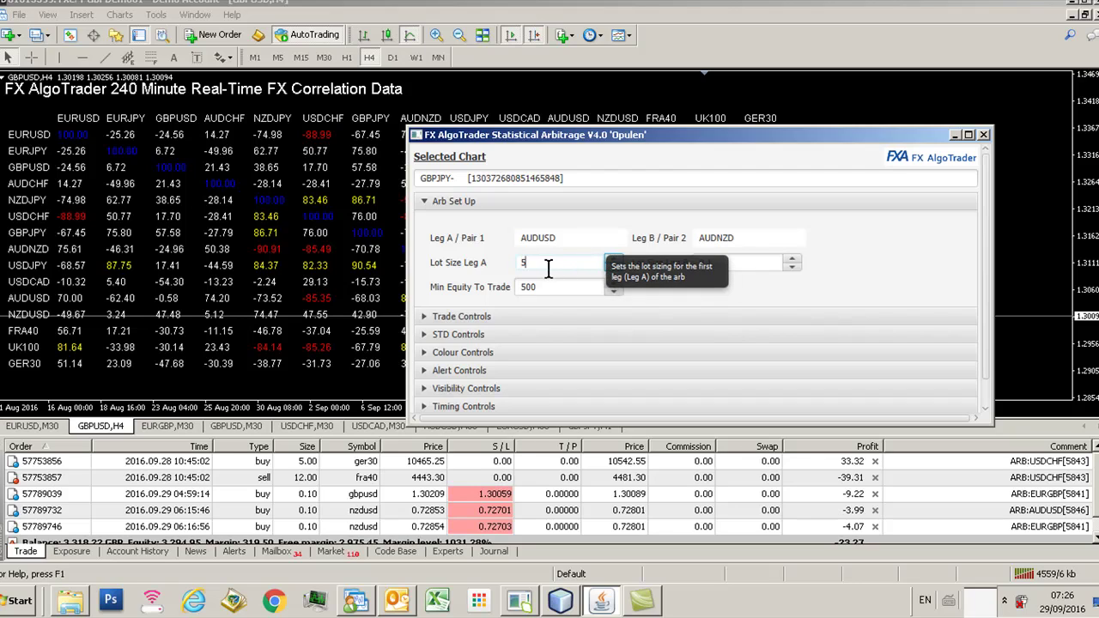
key("BackSpace")
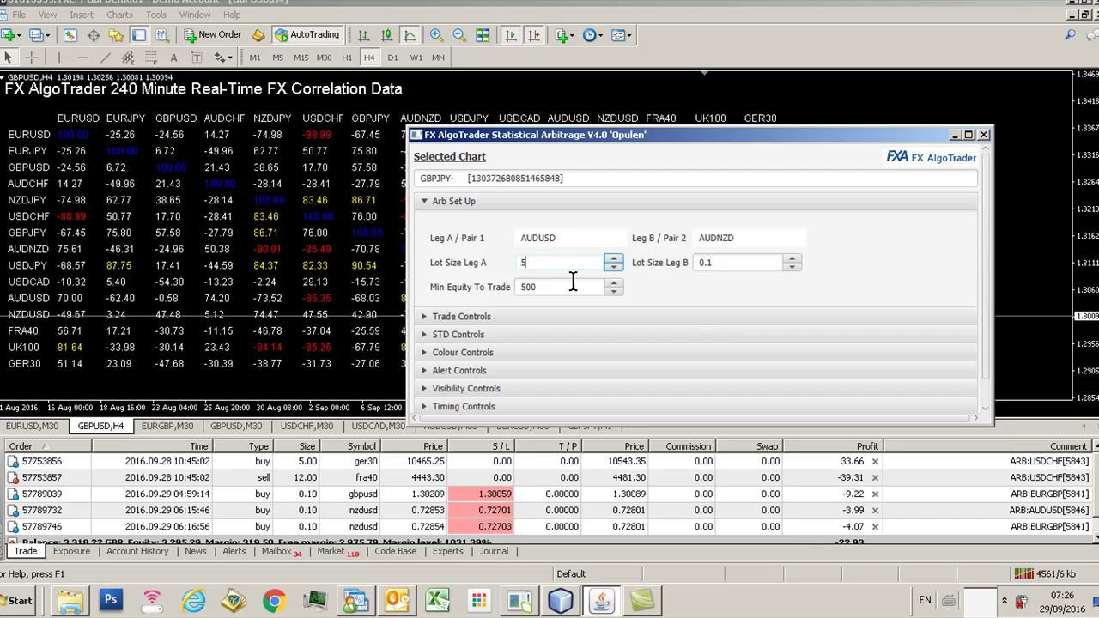
left_click(614, 259)
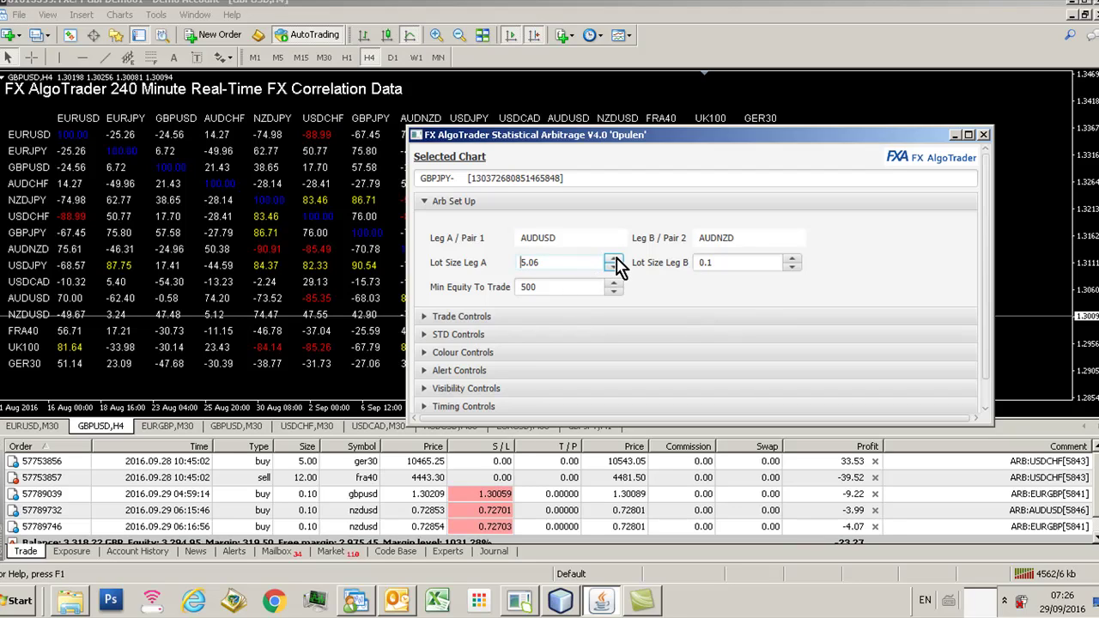
left_click(615, 267)
left_click(615, 267)
left_click(615, 267)
left_click(615, 267)
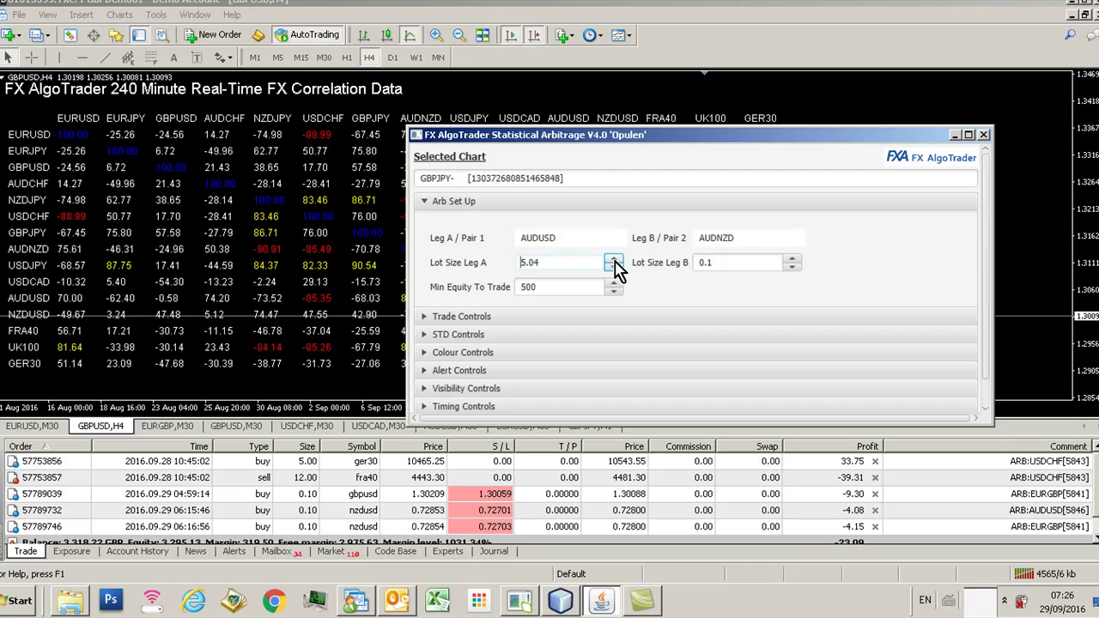
left_click(615, 267)
left_click(615, 267)
left_click(615, 267)
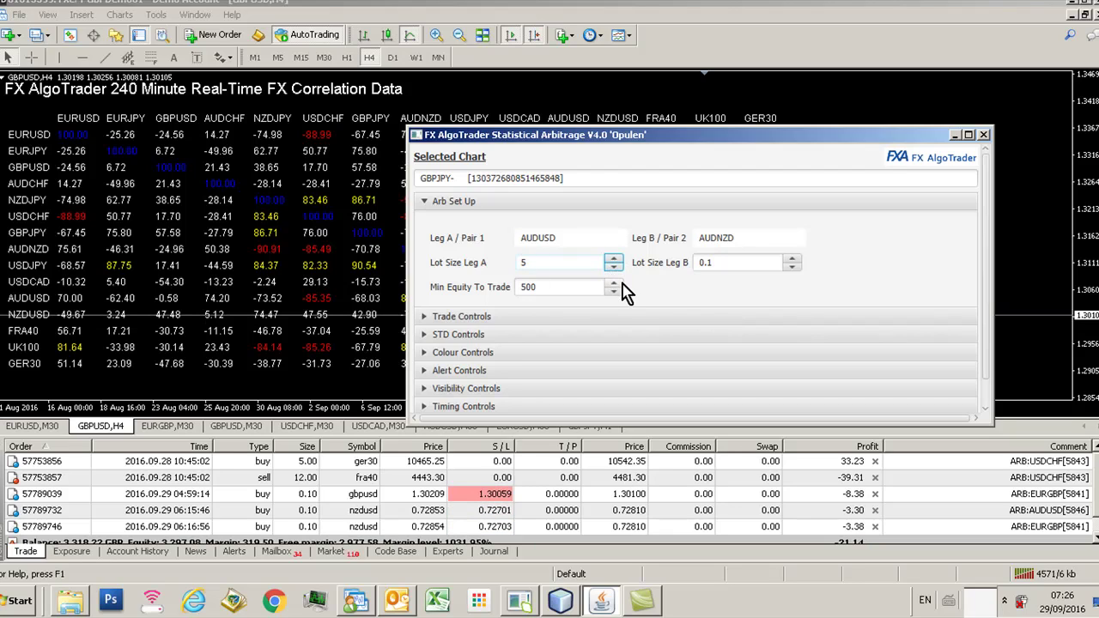
Set Lot Size Leg B to 5 and enable trading on the M5 timeframe
left_click_drag(729, 262, 701, 261)
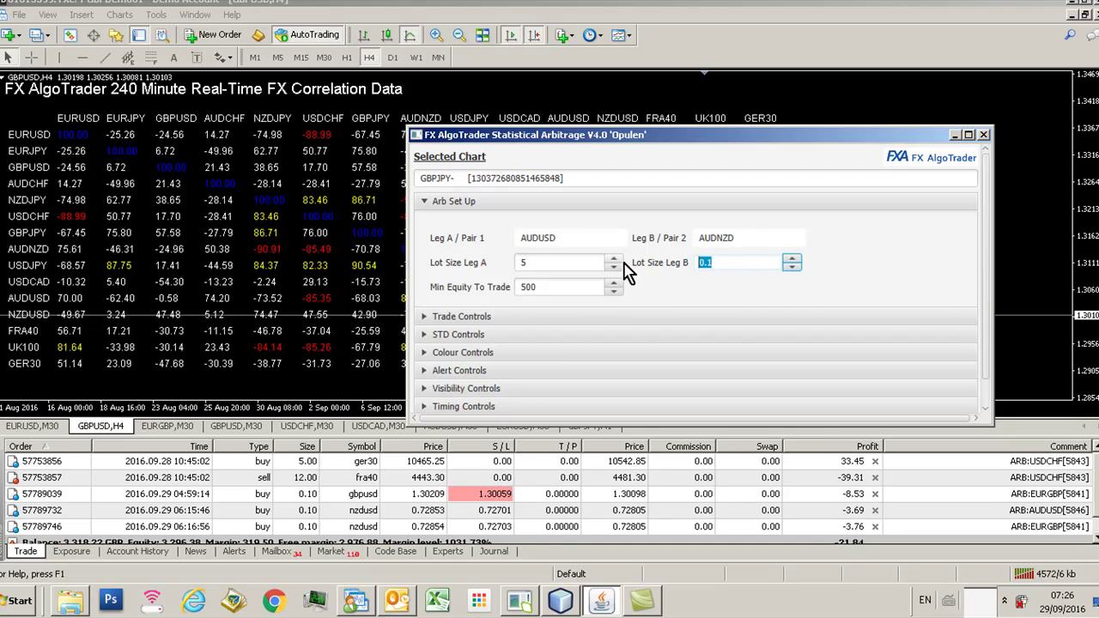
type("5")
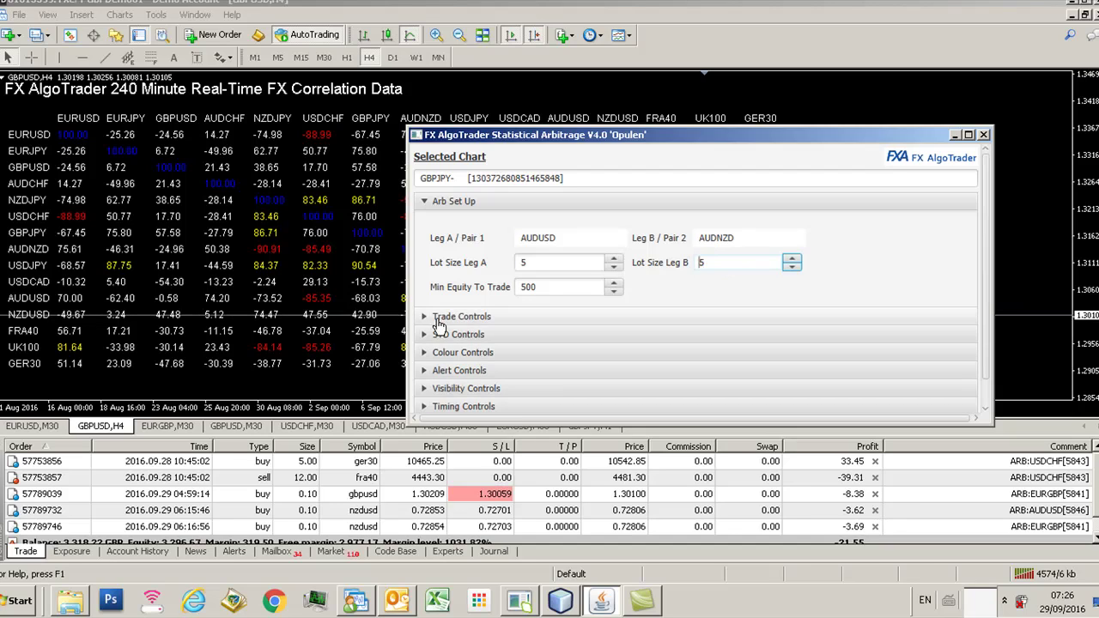
left_click(425, 316)
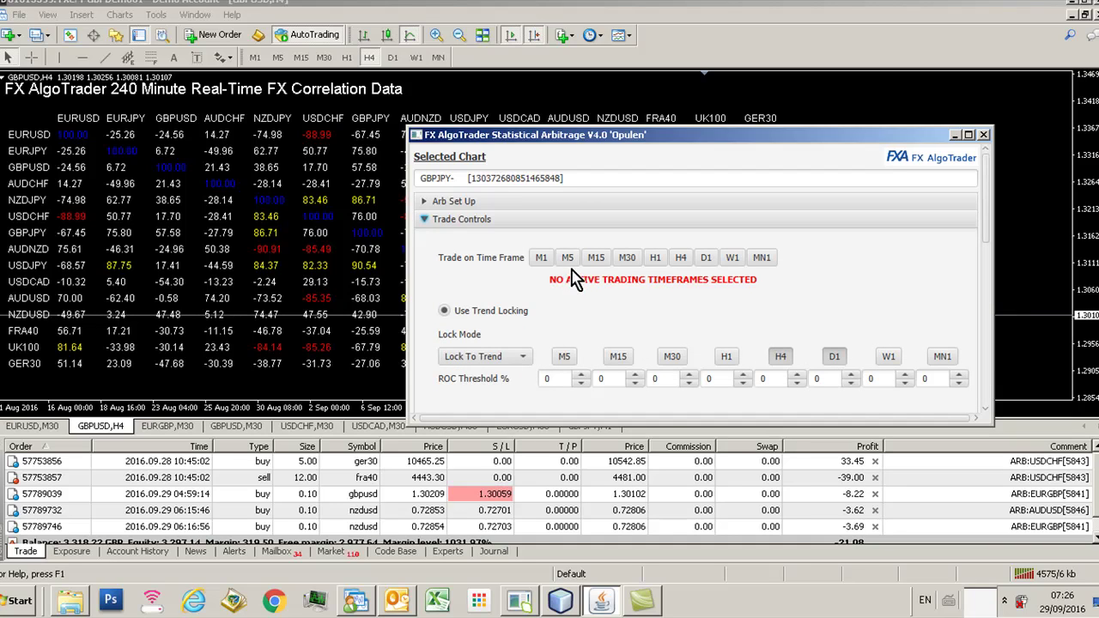
left_click(568, 259)
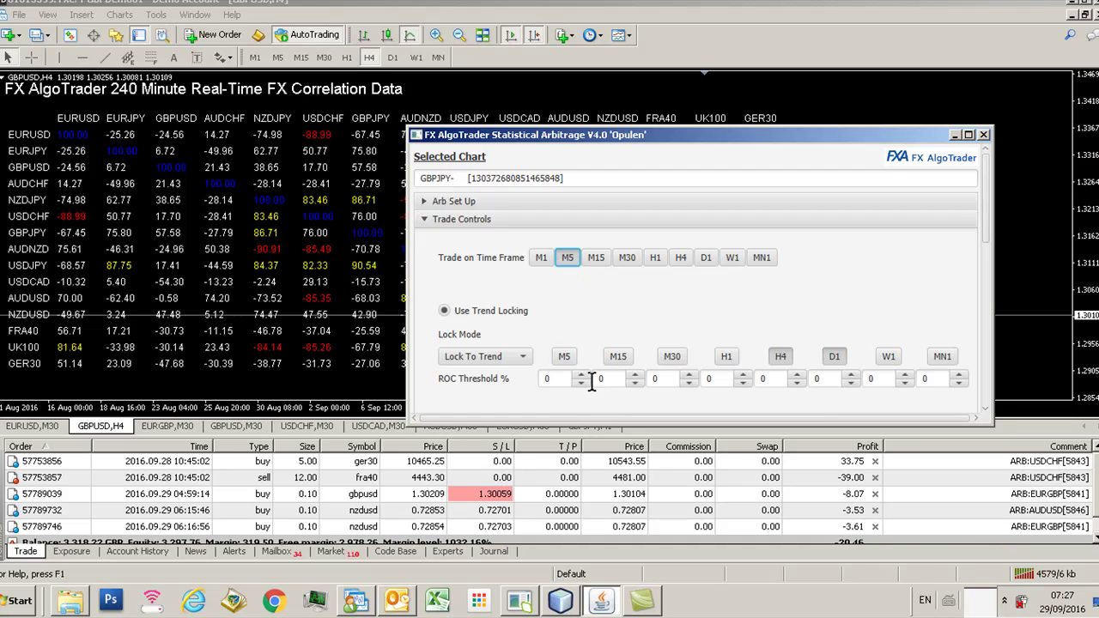
Add M15 and M30 to the trend-lock timeframes
left_click(564, 356)
left_click(622, 360)
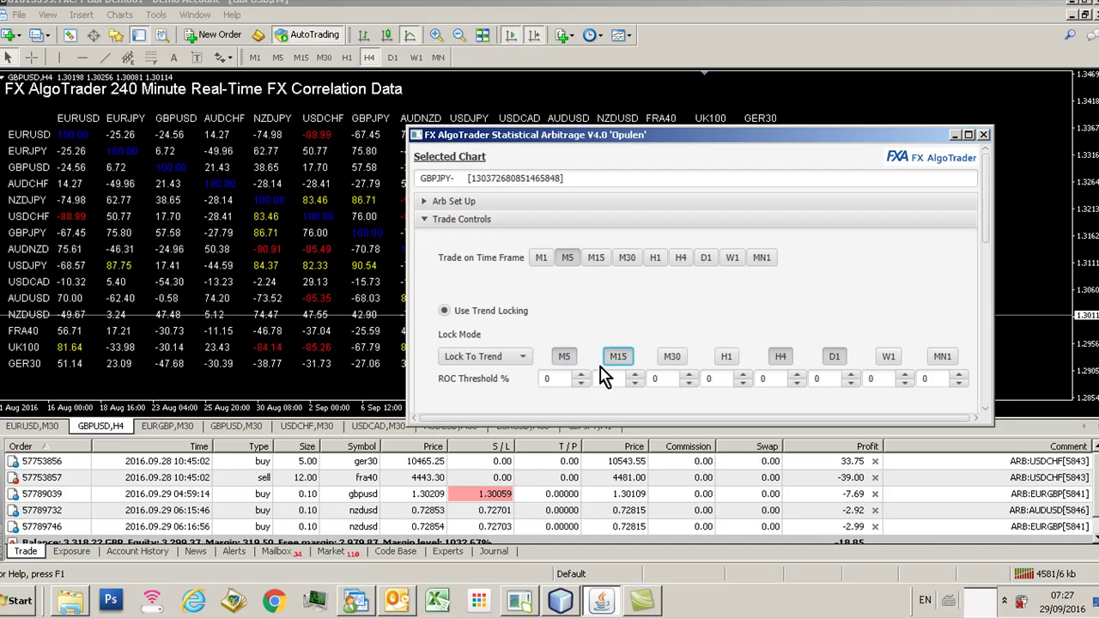
left_click(670, 358)
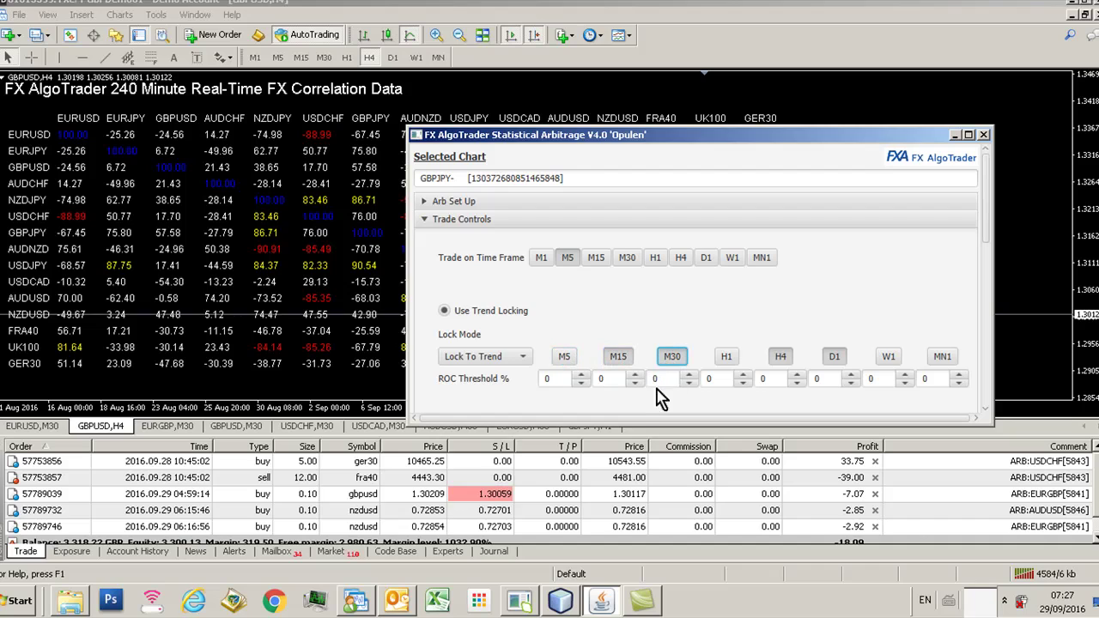
left_click(433, 219)
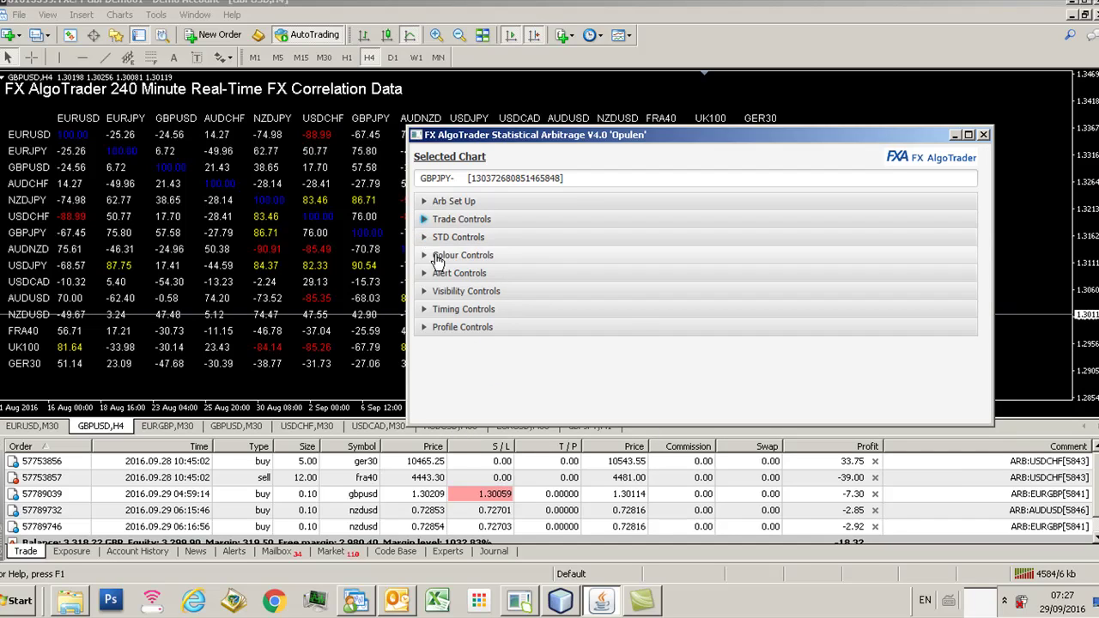
Set STD Multiple to 0.5, STD Boost to 1.5, and the reversion target to Opposite Band
left_click(439, 238)
double_click(552, 279)
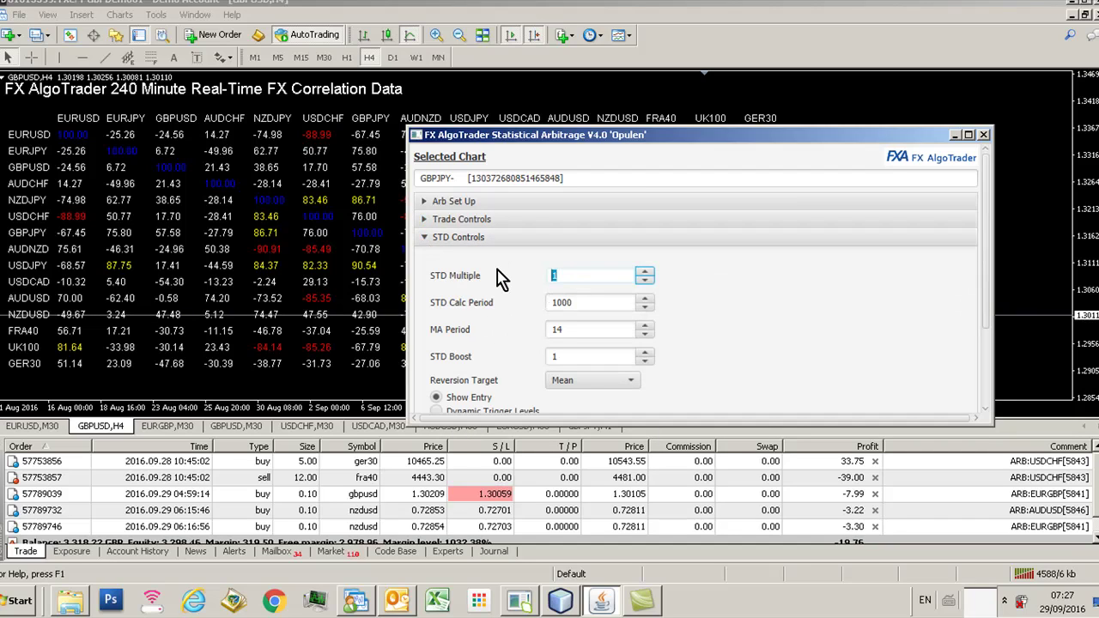
type("0.5")
double_click(566, 357)
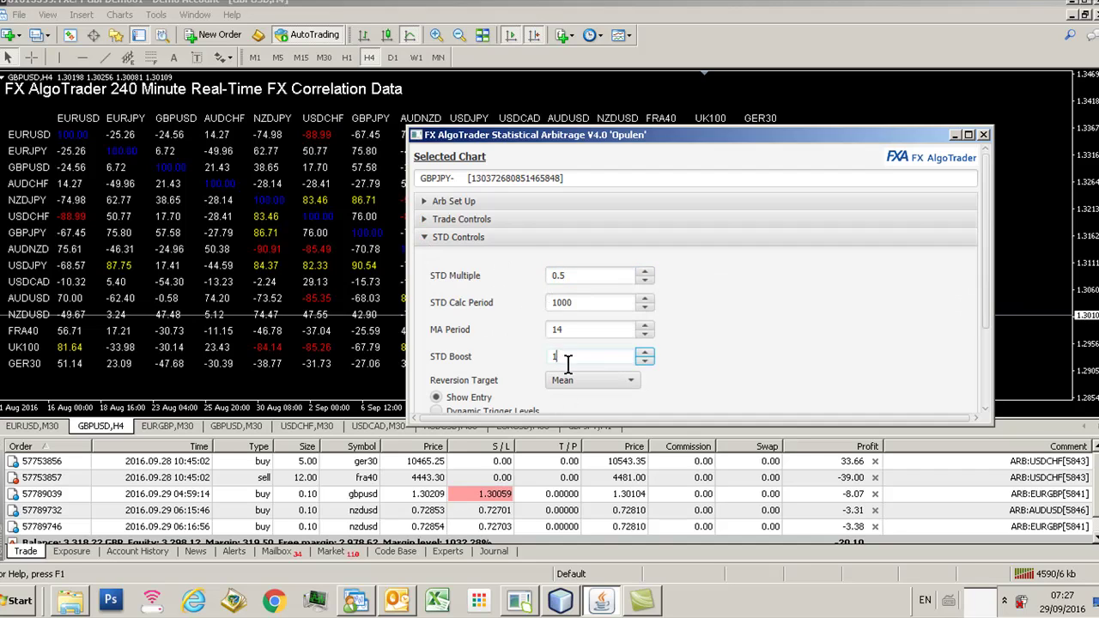
key("BackSpace")
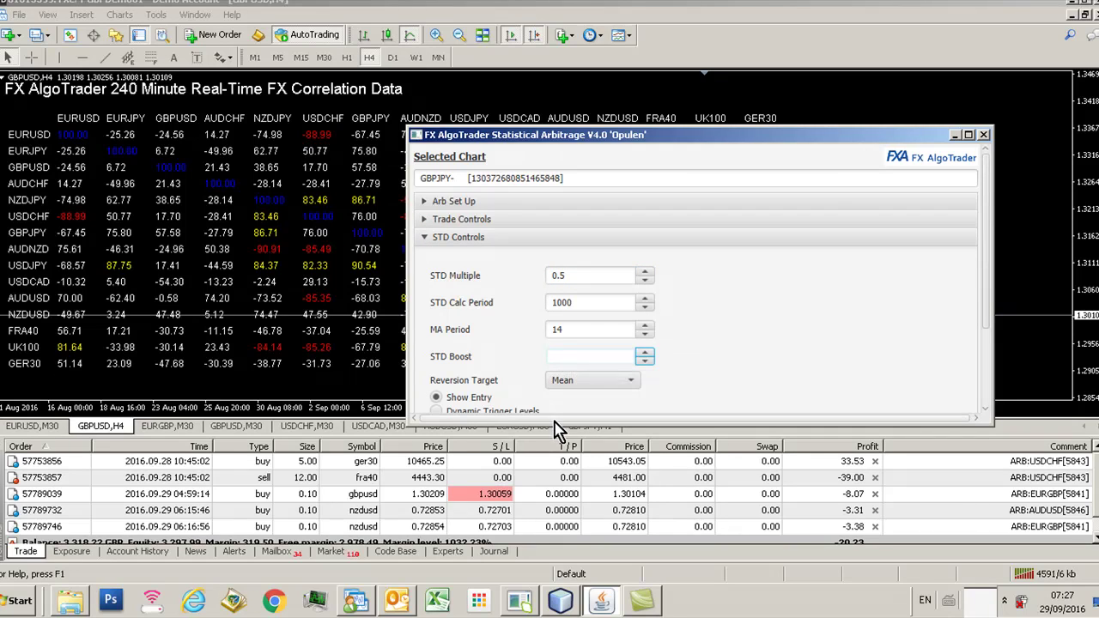
type(".5")
left_click(562, 380)
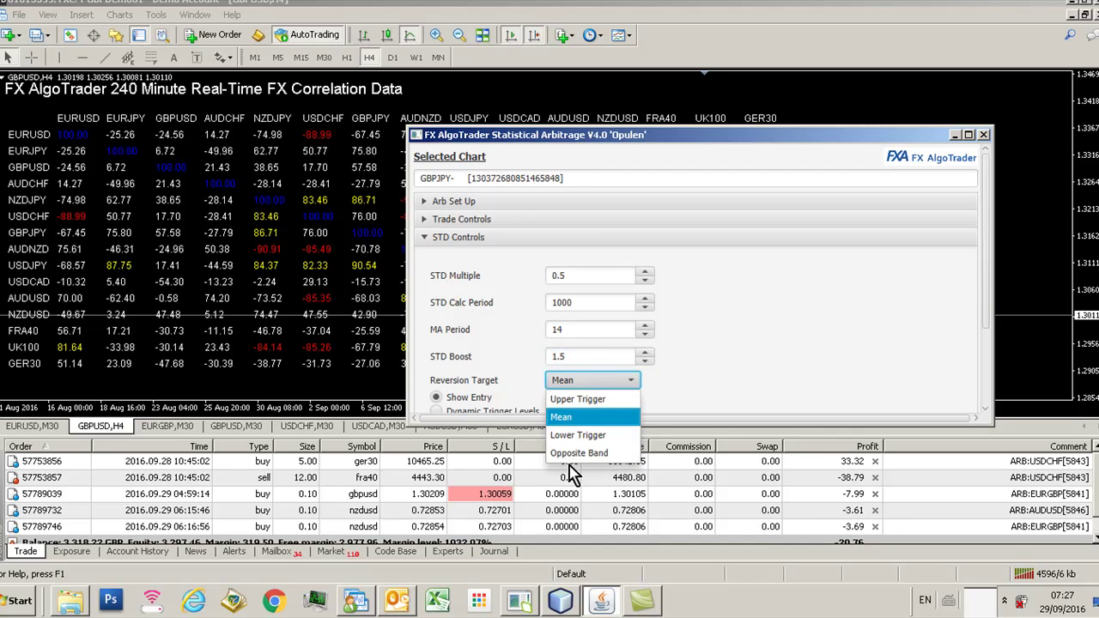
left_click(576, 453)
Turn off Trade Stationary Spreads and turn on the Correlation Filter in Trade Controls
scroll(694, 358, "down", 1)
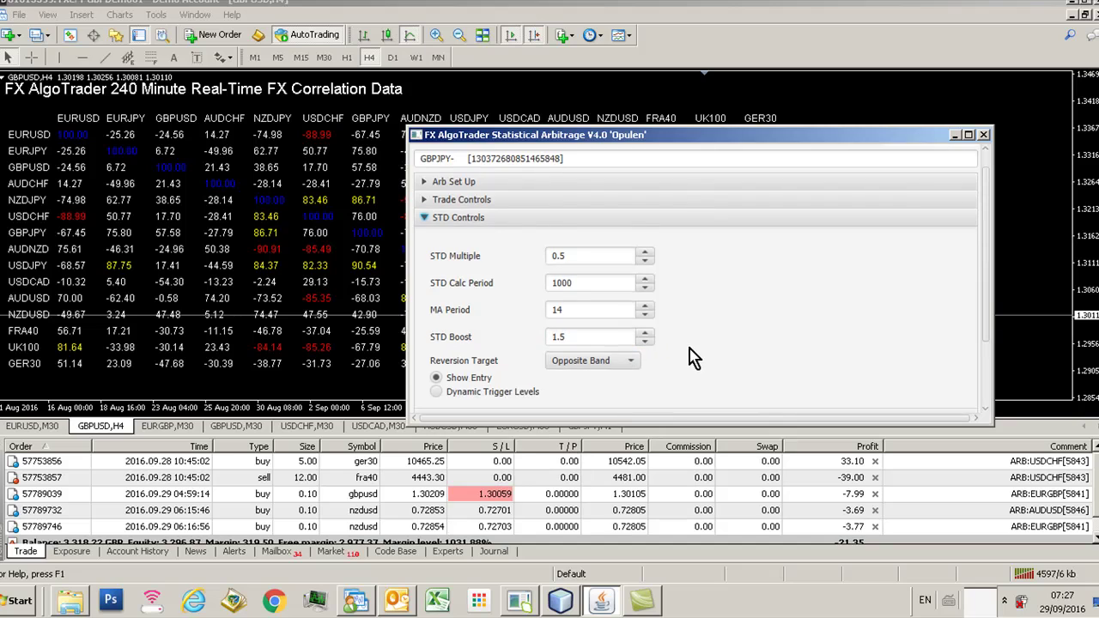
scroll(693, 358, "down", 2)
left_click(464, 162)
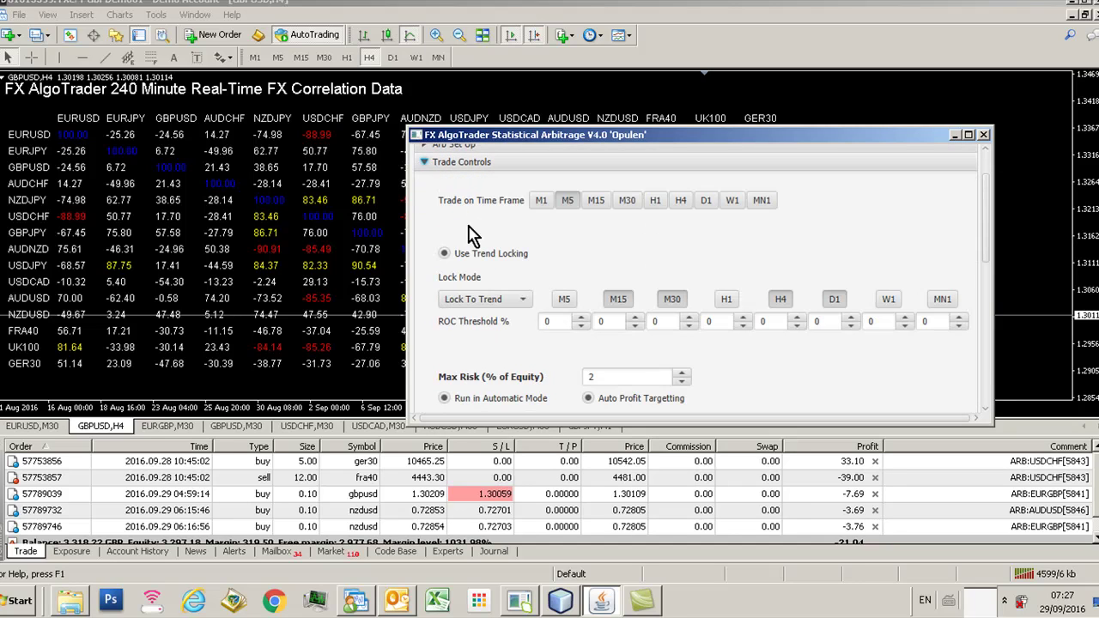
scroll(537, 352, "down", 4)
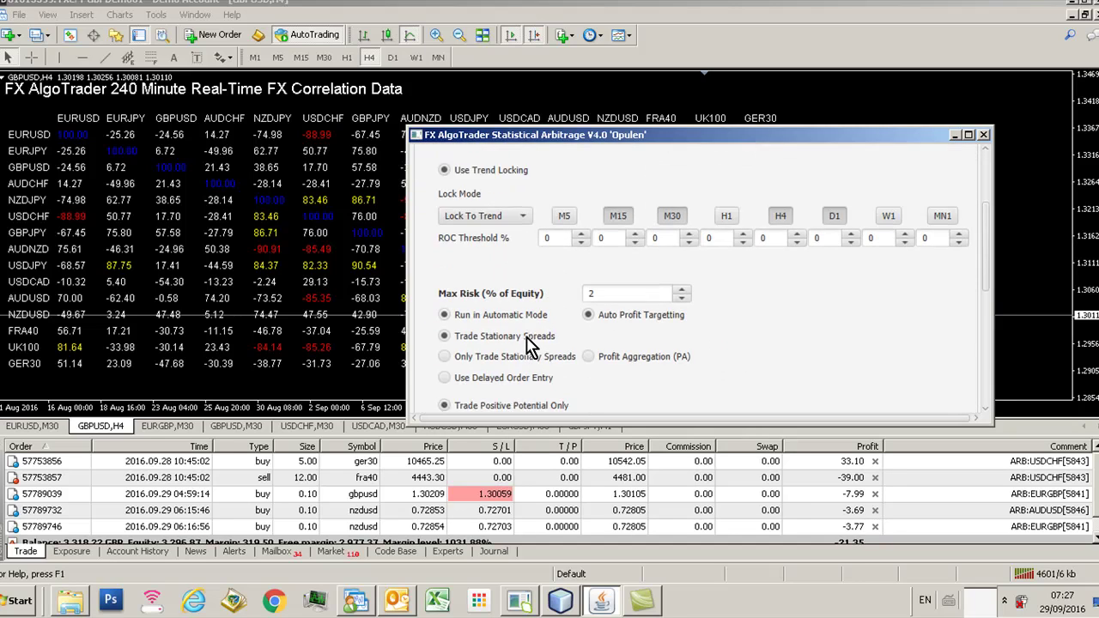
scroll(529, 345, "down", 3)
left_click(444, 273)
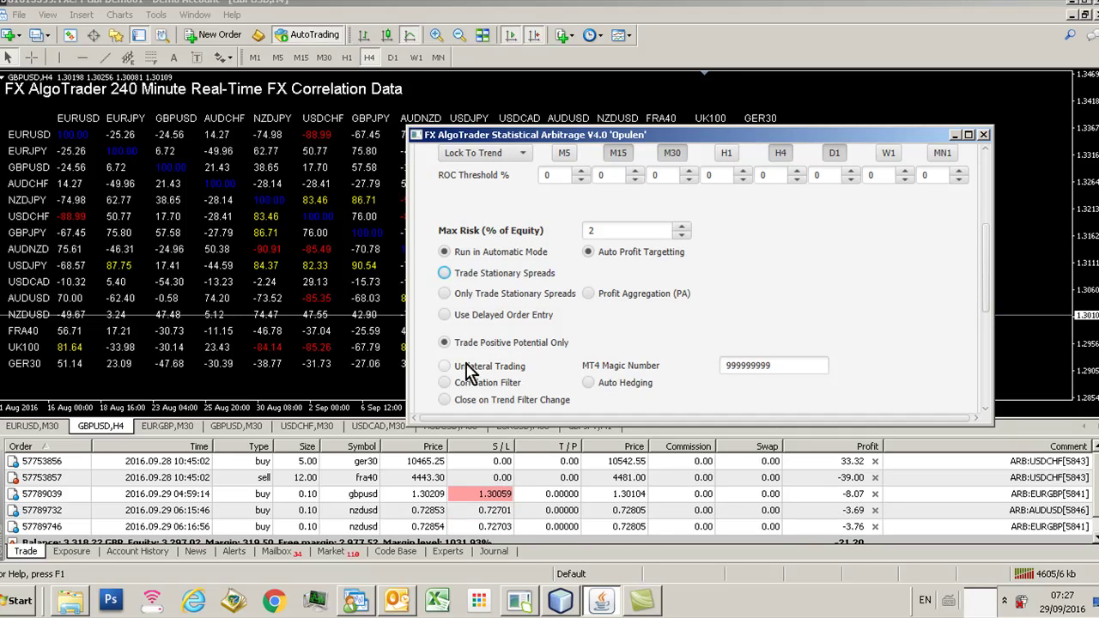
scroll(481, 373, "down", 2)
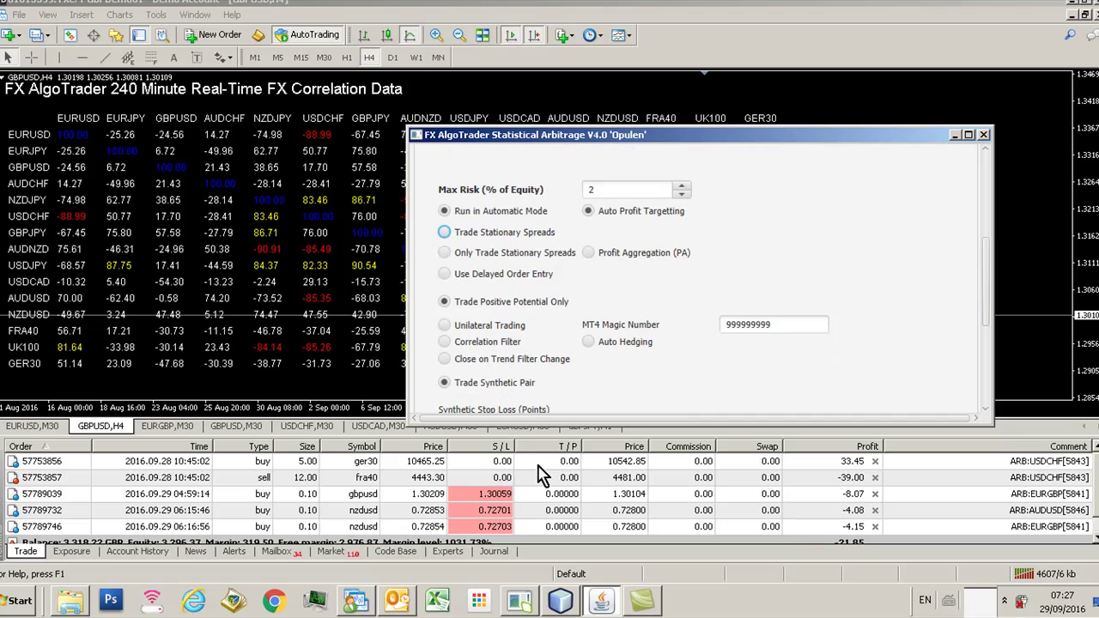
left_click(456, 342)
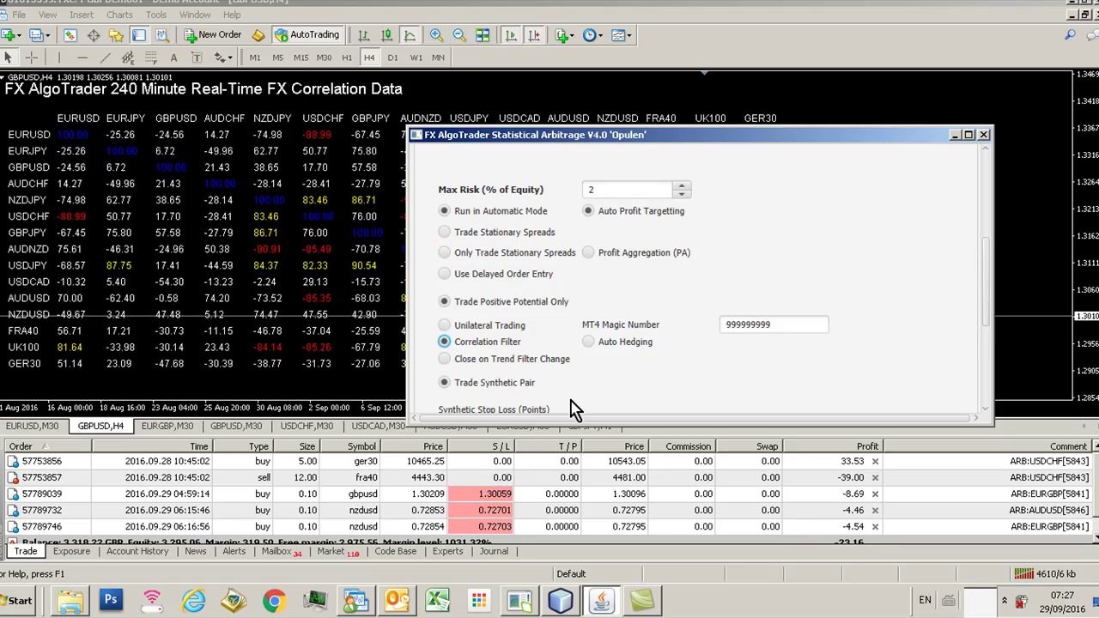
left_click(444, 382)
Re-enter a 20-point Synthetic Stop Loss and enable Profit Locking
scroll(605, 374, "down", 4)
left_click_drag(467, 353, 412, 355)
type("20")
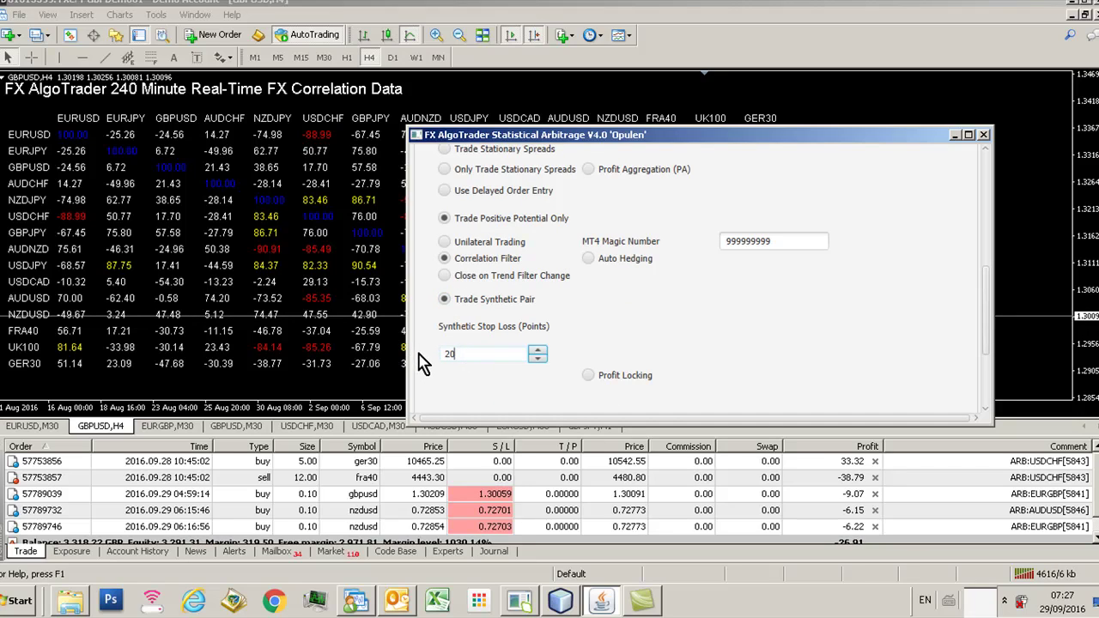
scroll(661, 335, "down", 1)
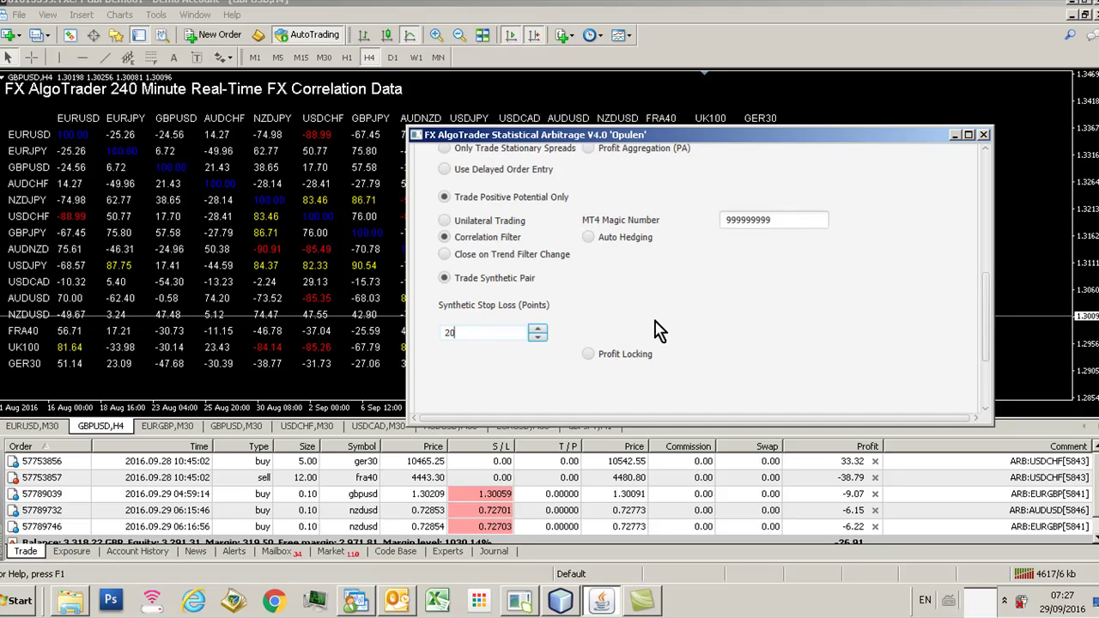
left_click(589, 356)
left_click(751, 375)
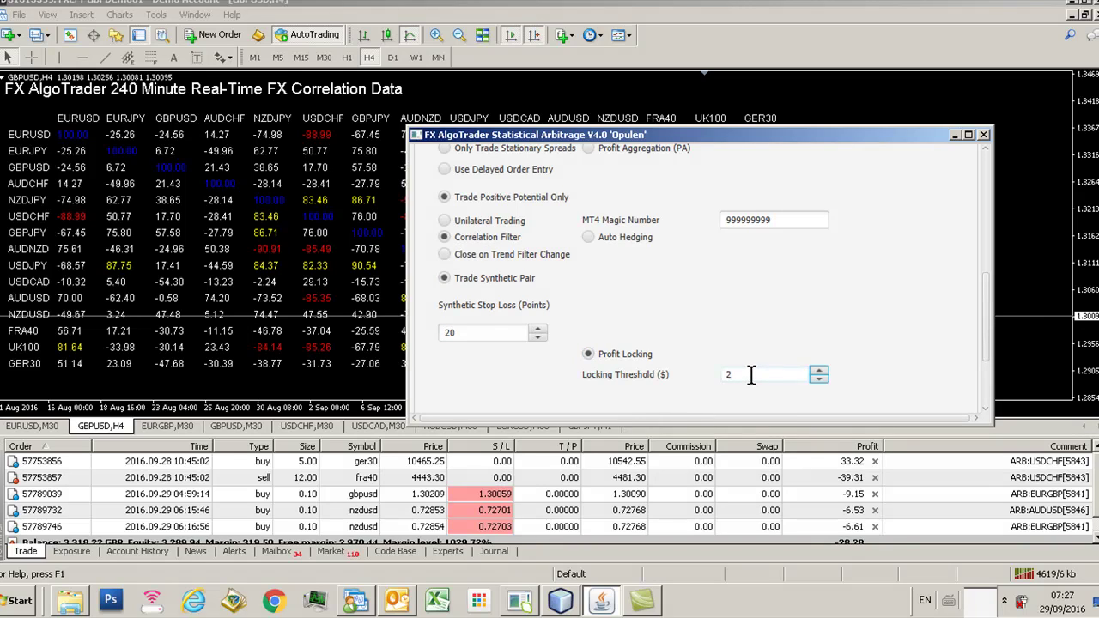
Clear the Locking Threshold ($) field so it can take the value 3
key("BackSpace")
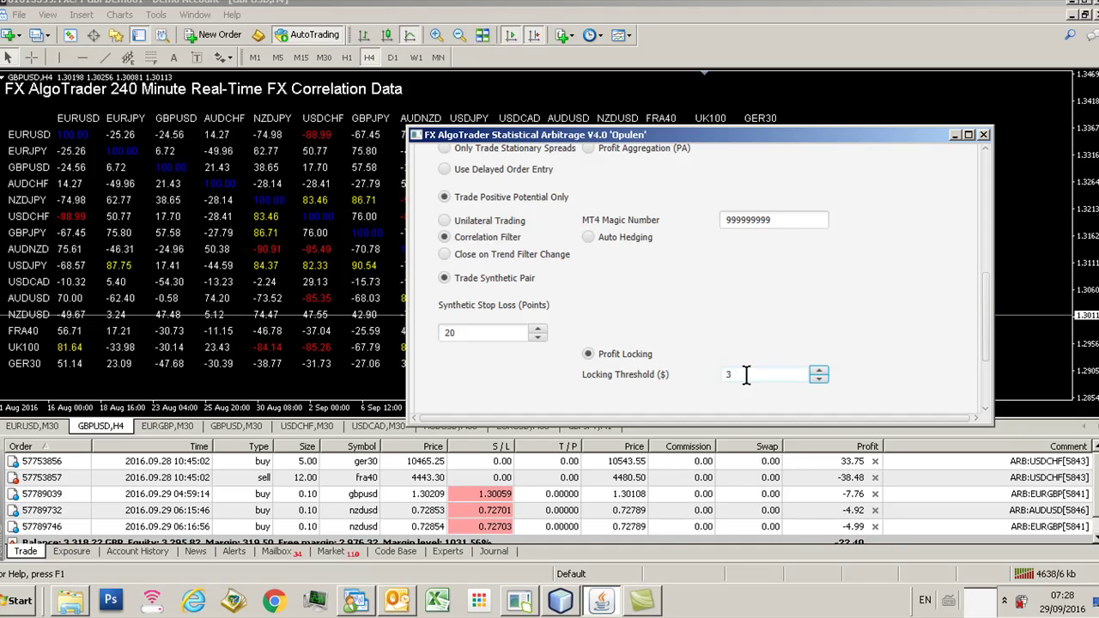
Change Exit When Profit from 500 to 3, then select Auto Profit Targetting instead
scroll(746, 375, "up", 5)
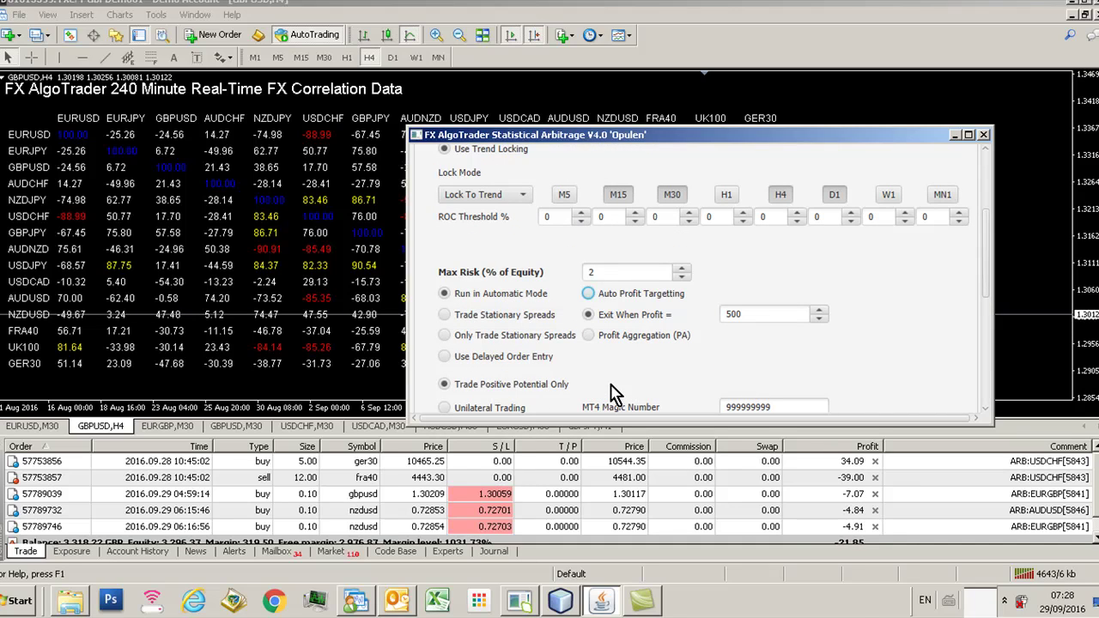
double_click(732, 314)
type("3")
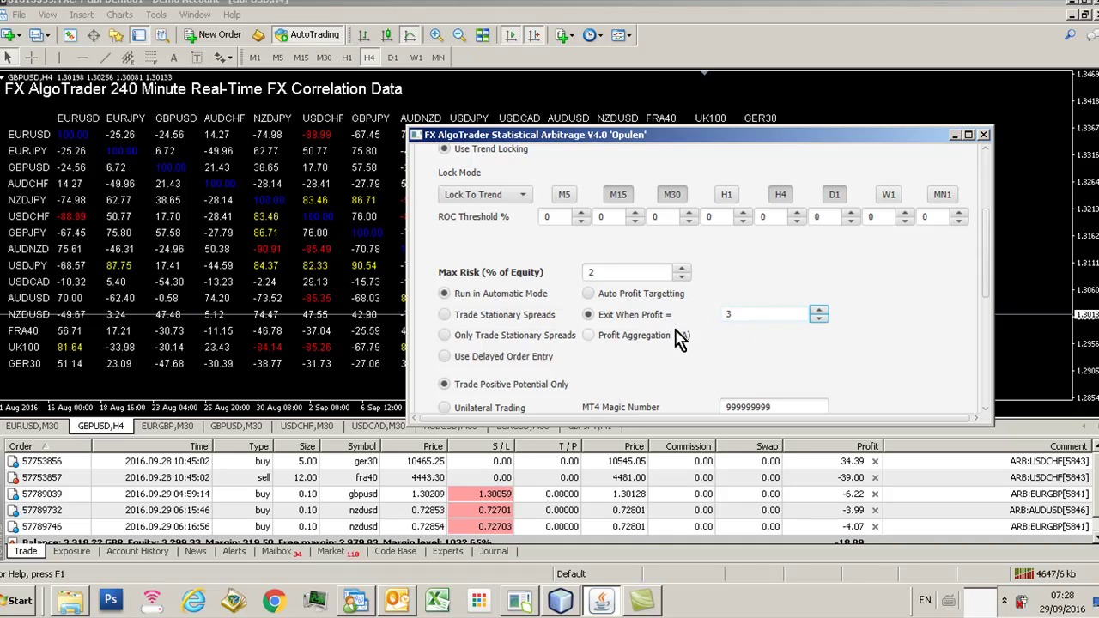
left_click(591, 296)
scroll(687, 343, "down", 5)
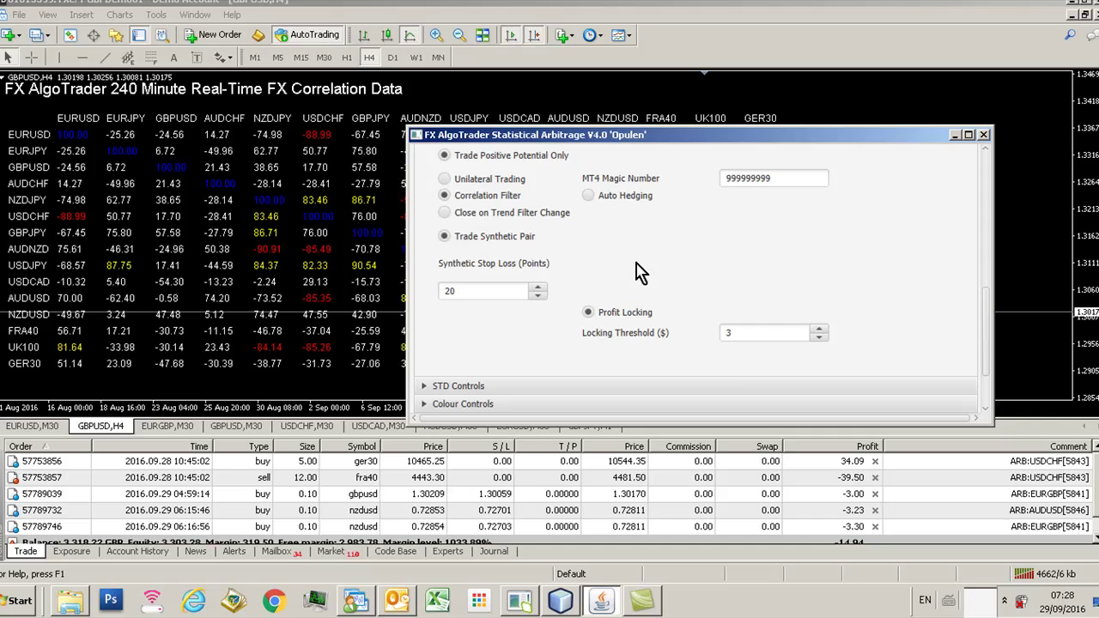
Replace the 10000 Locking Threshold value with $3
left_click(819, 329)
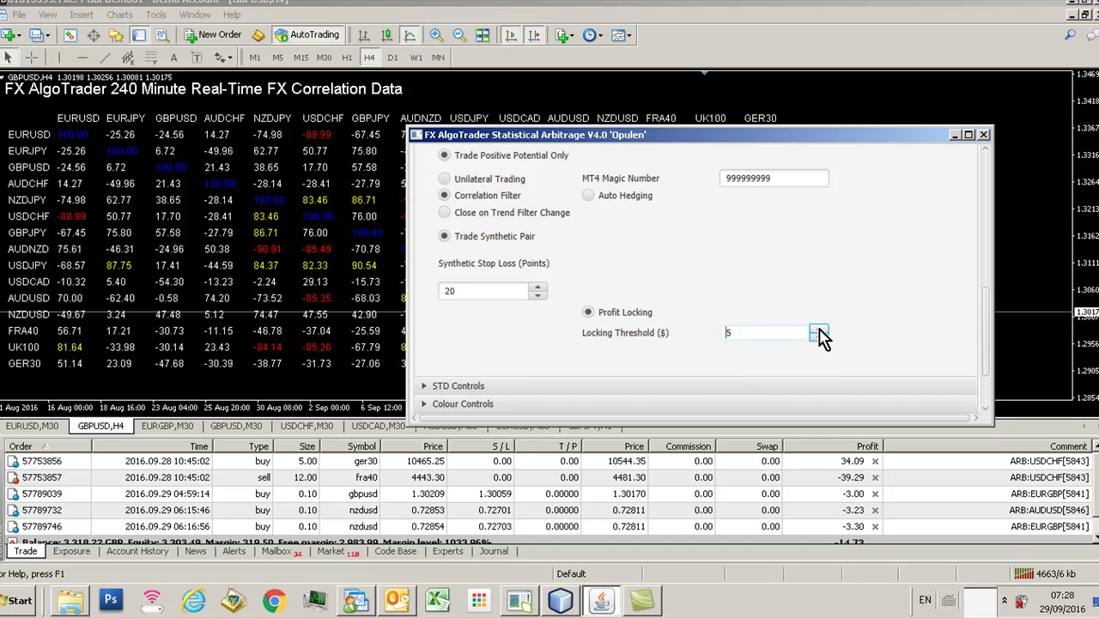
left_click(819, 330)
left_click(819, 329)
left_click_drag(767, 329, 719, 330)
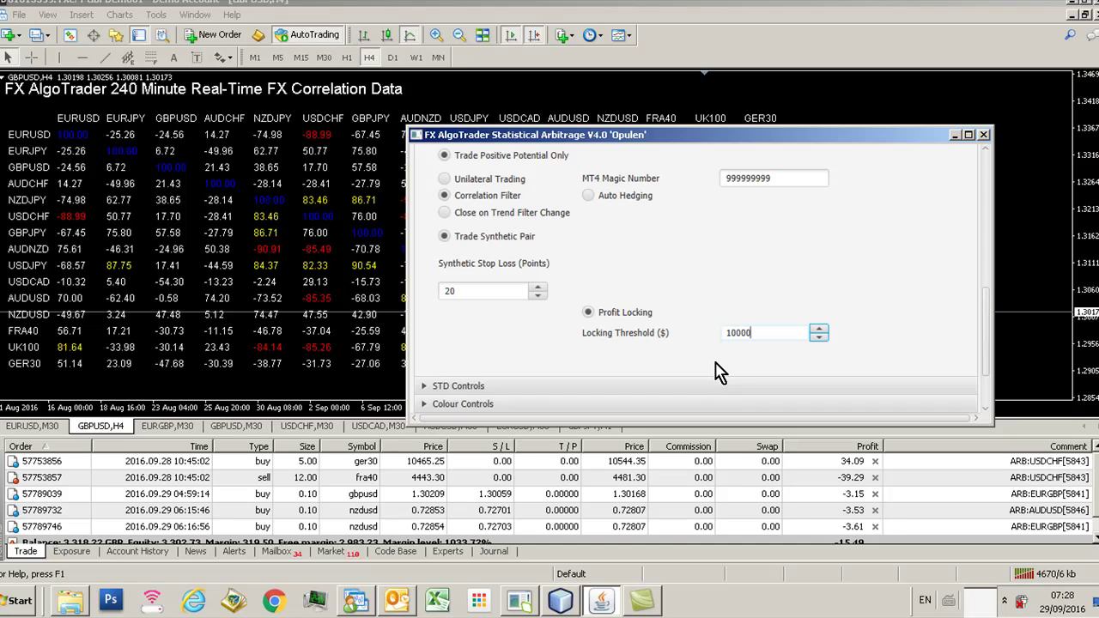
key("Home")
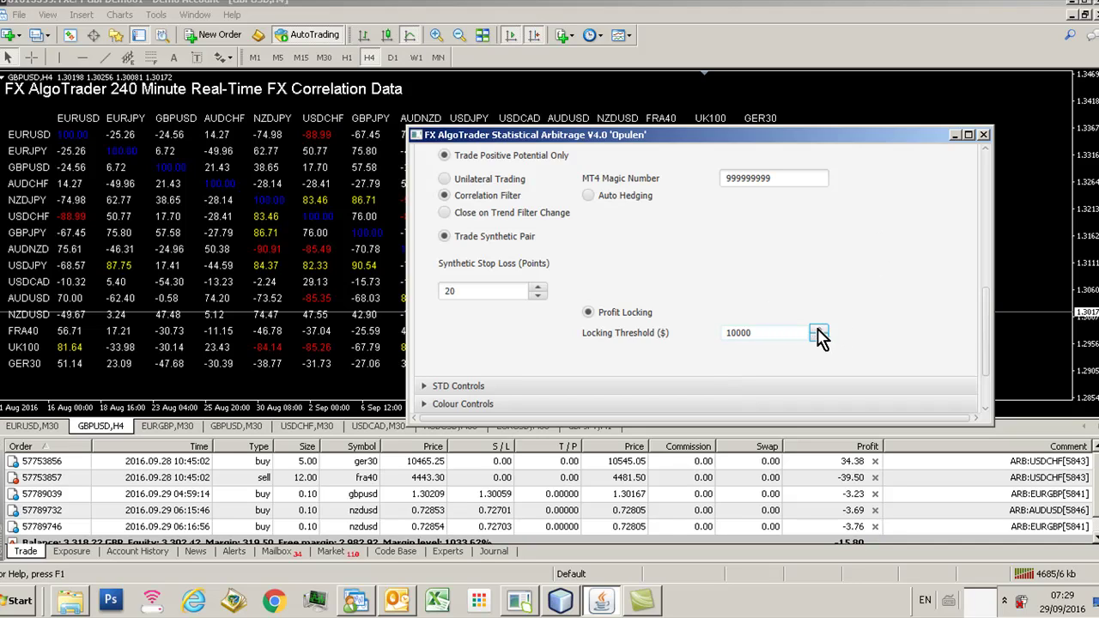
double_click(758, 333)
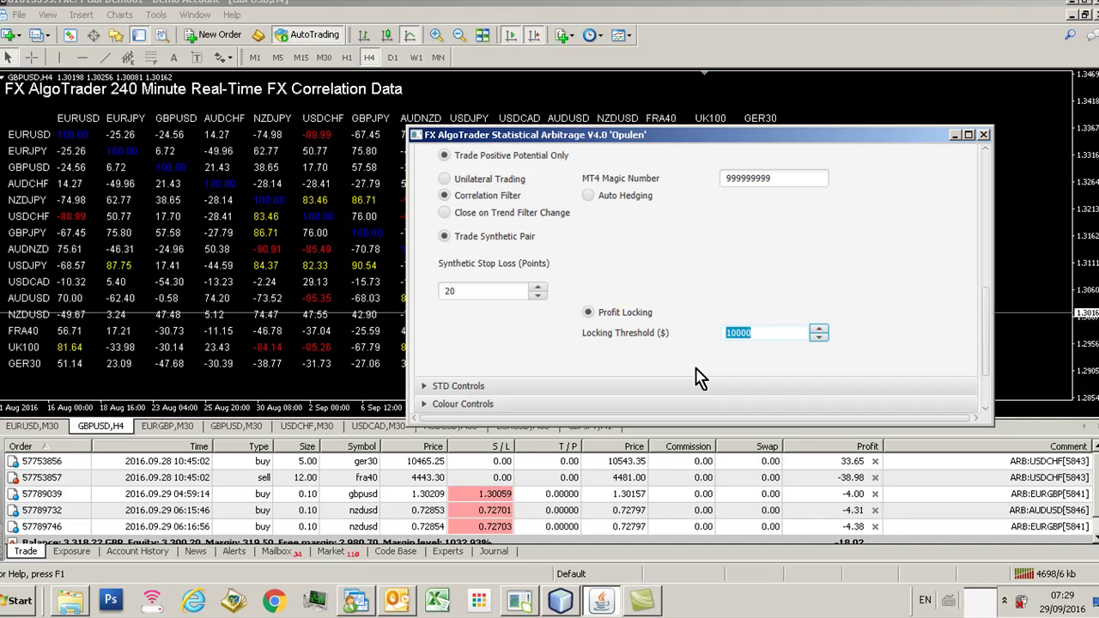
key("BackSpace")
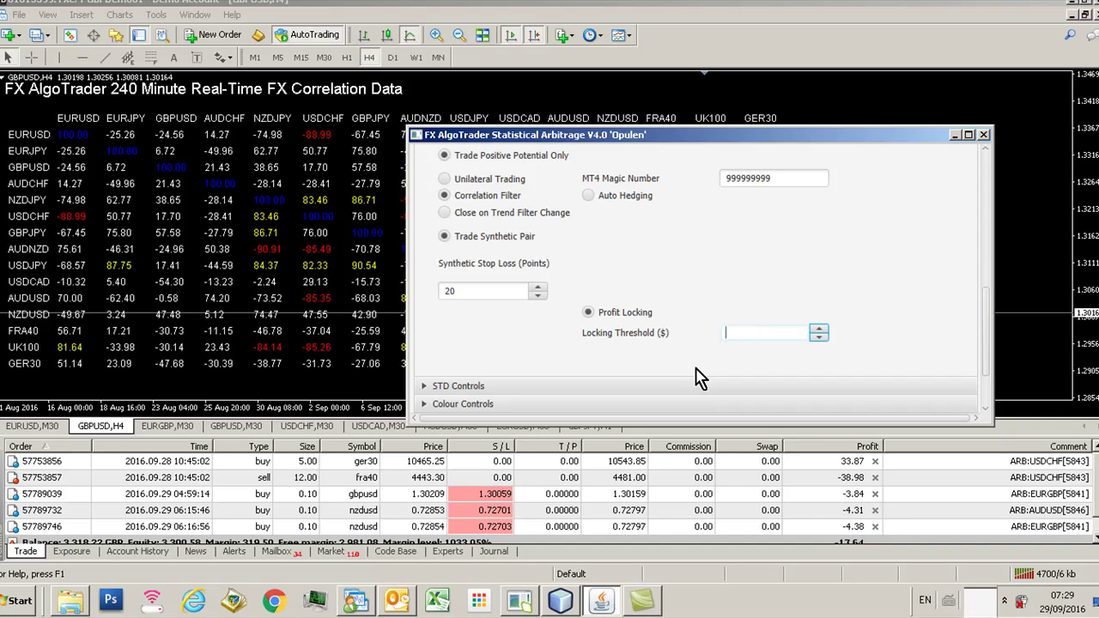
type("3")
Expand and collapse the STD and Colour Controls sections to review their settings
scroll(687, 355, "down", 2)
left_click(672, 306)
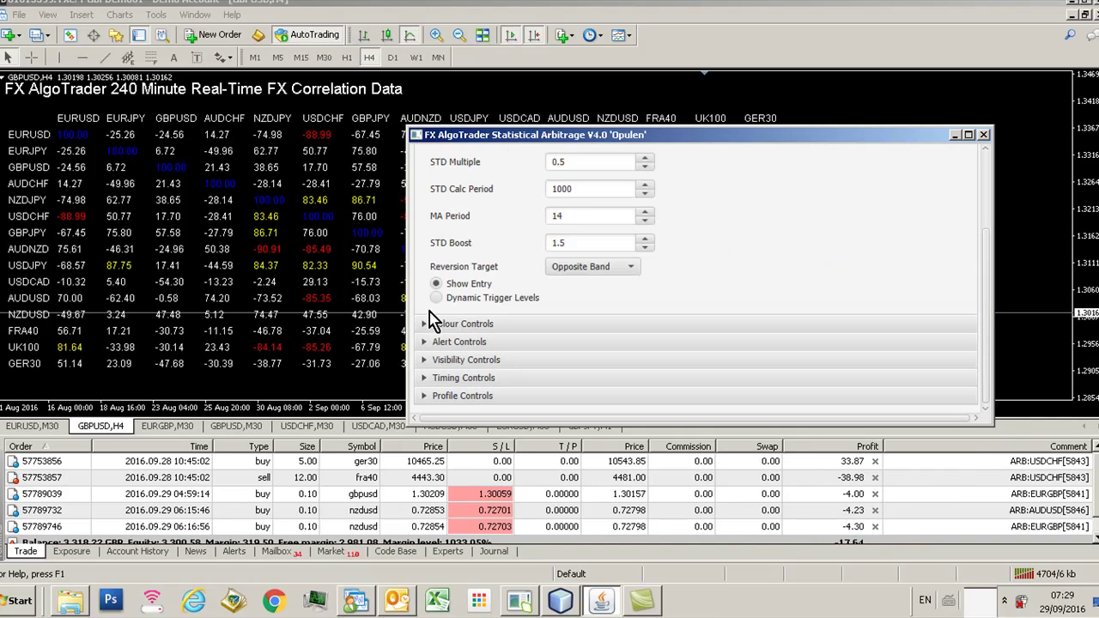
scroll(631, 275, "up", 1)
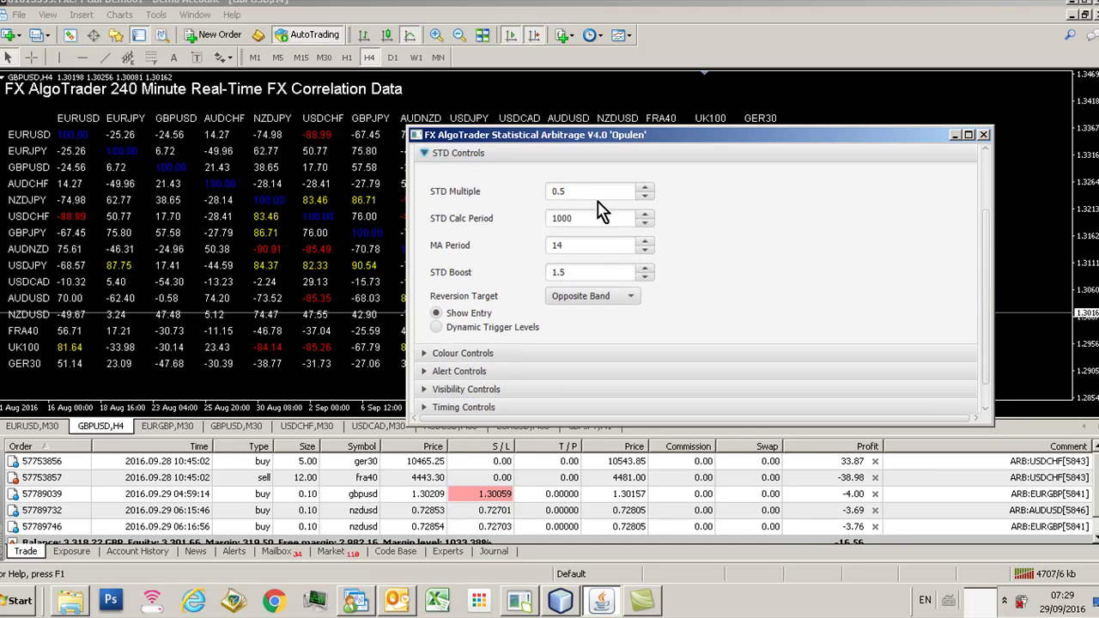
left_click(420, 354)
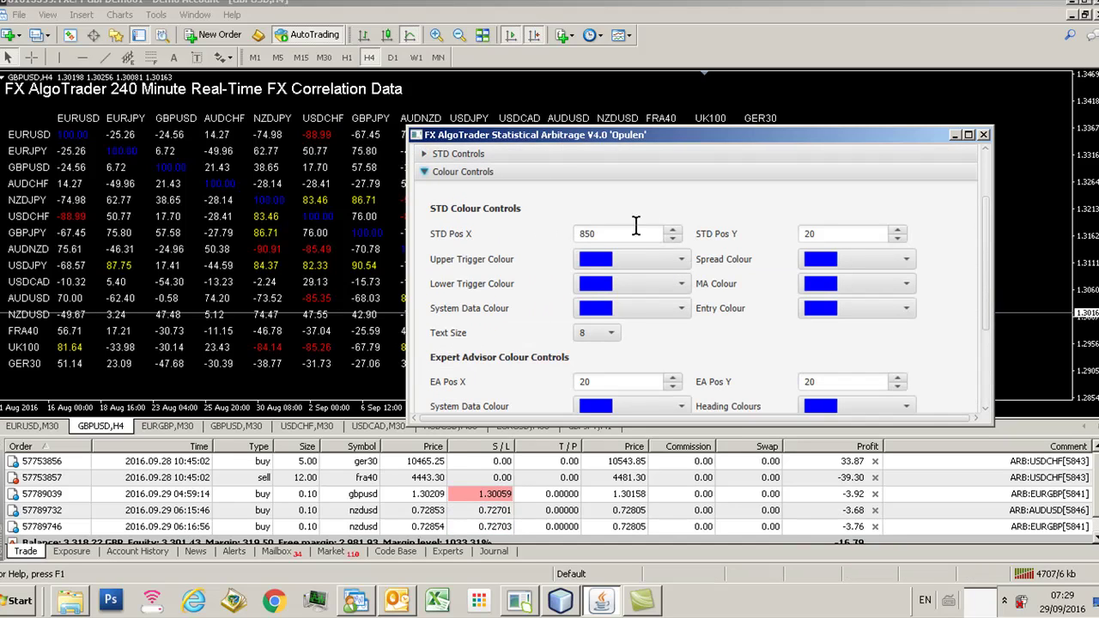
left_click(439, 174)
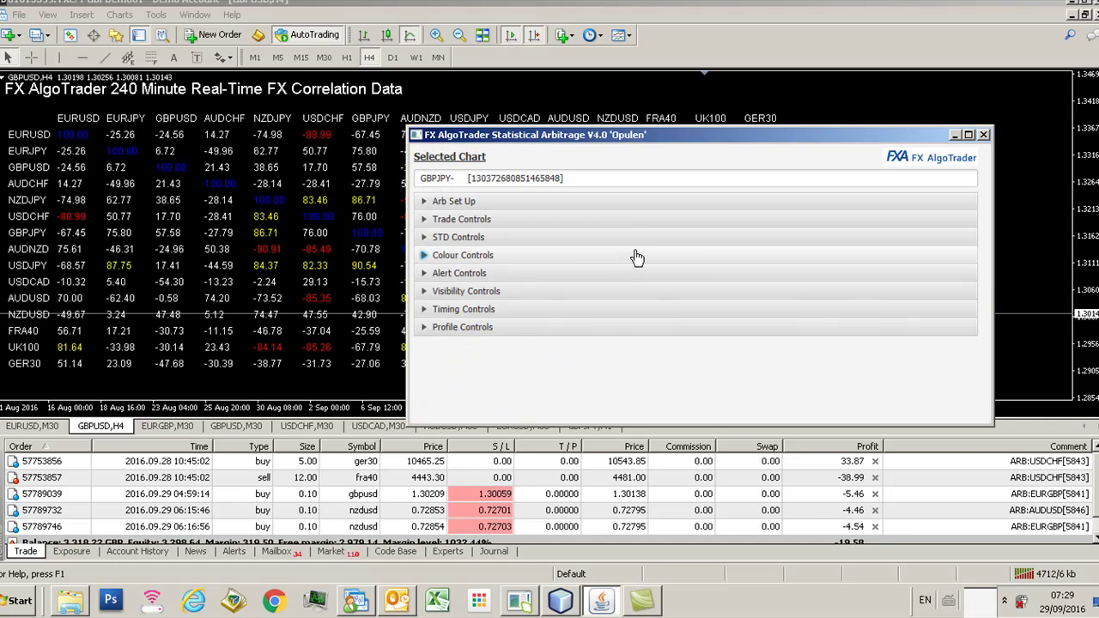
Save the current arbitrage settings as a profile named 'overnight'
left_click(442, 327)
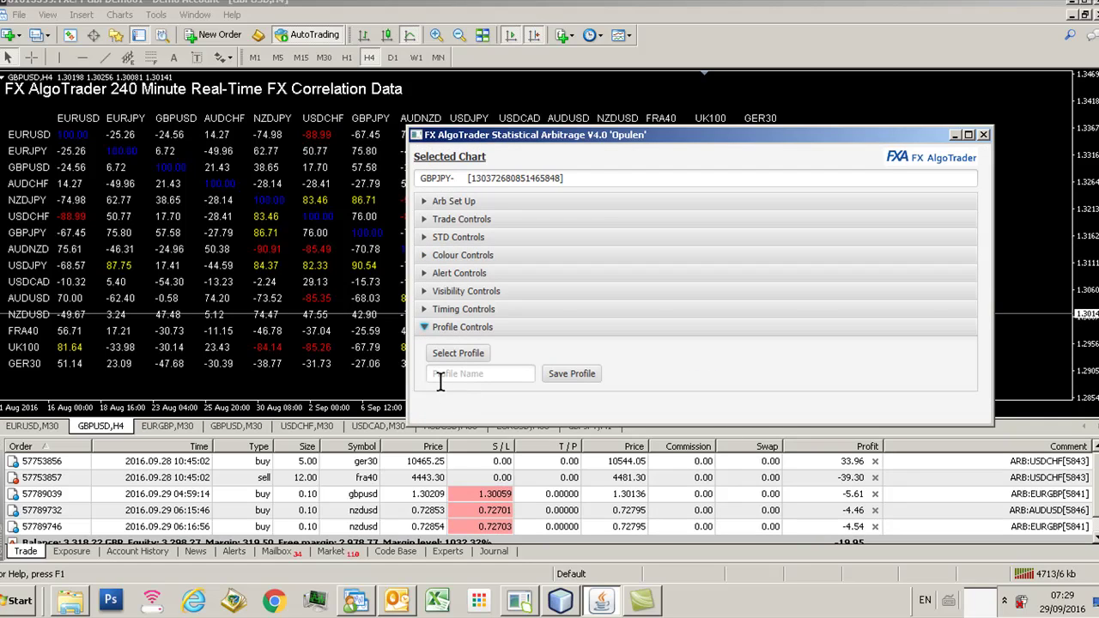
left_click(443, 375)
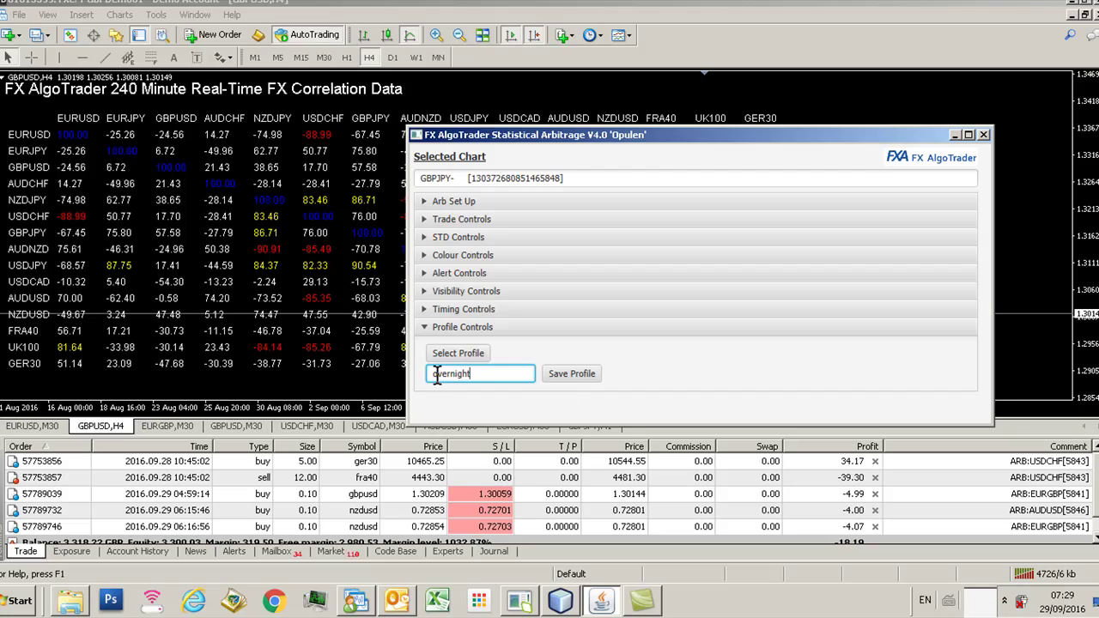
left_click(556, 375)
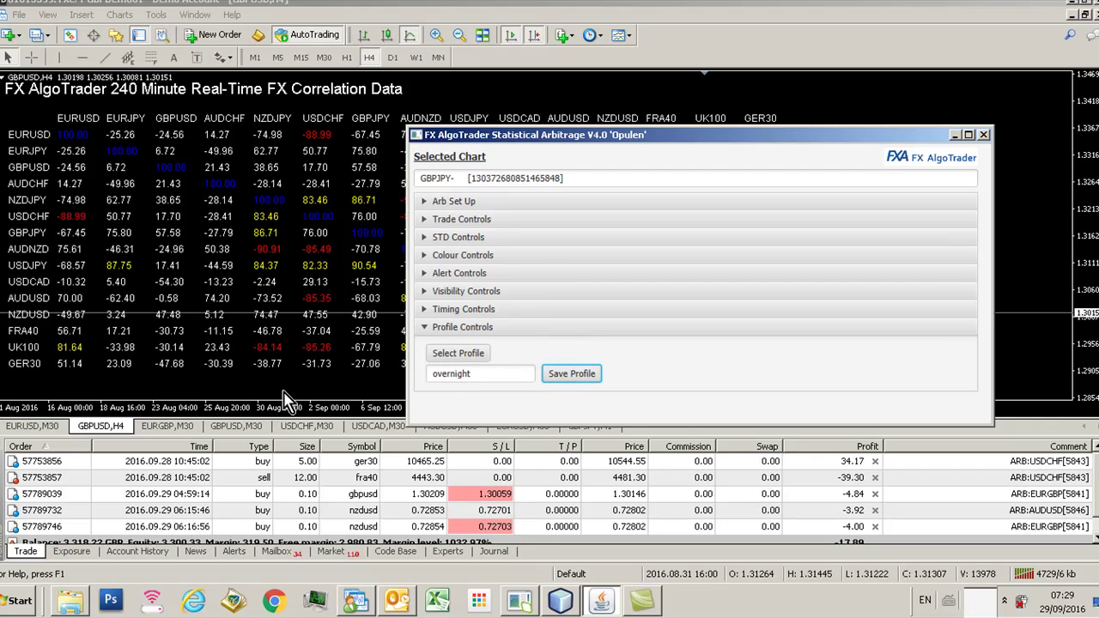
Close the stat arb settings window and open a new AUDUSD chart
left_click(953, 136)
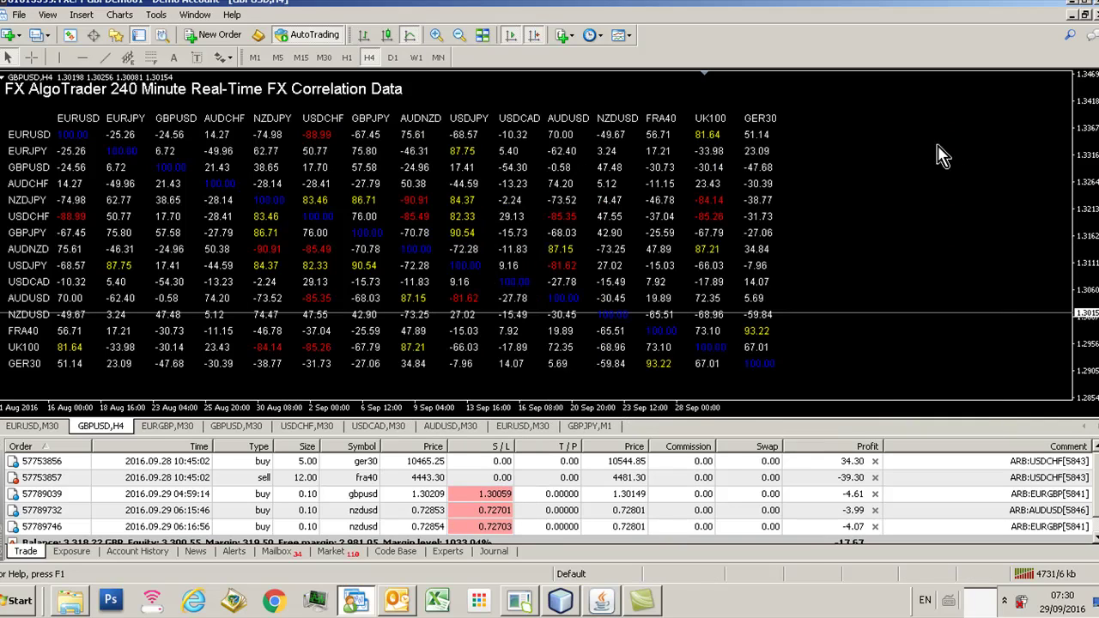
left_click(18, 15)
left_click(29, 33)
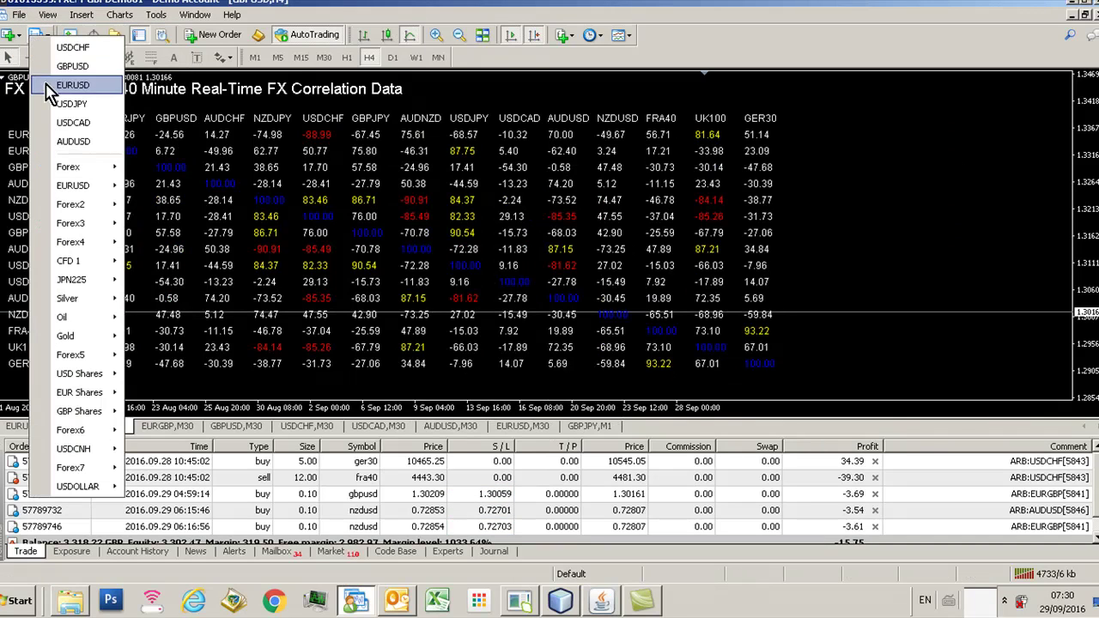
left_click(68, 146)
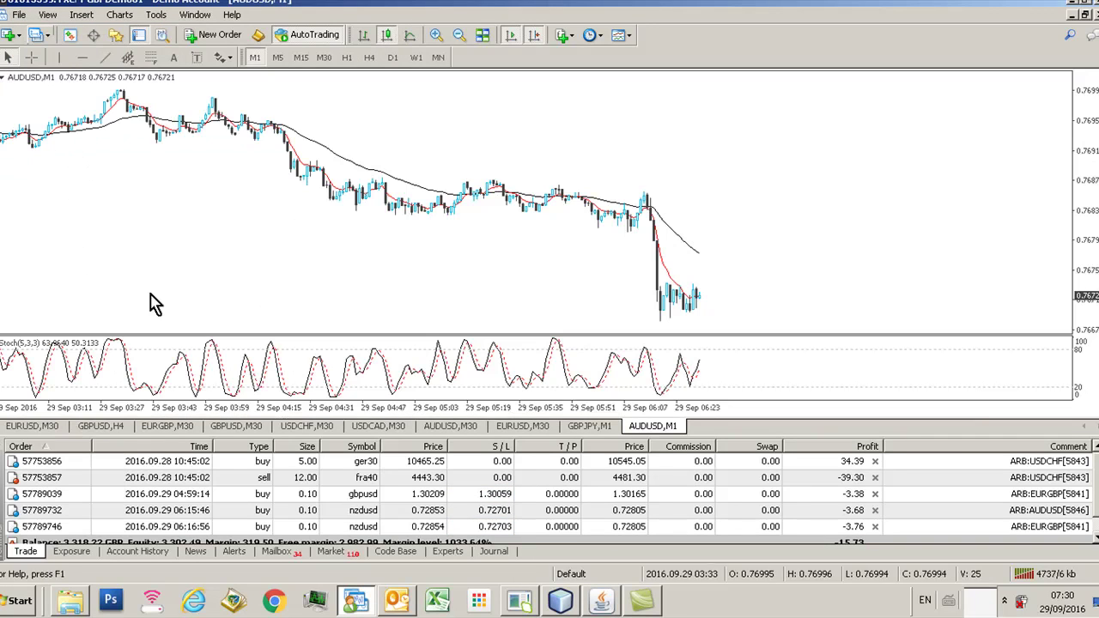
Apply the Arbv4 template to the AUDUSD chart
left_click(119, 14)
mouse_move(163, 178)
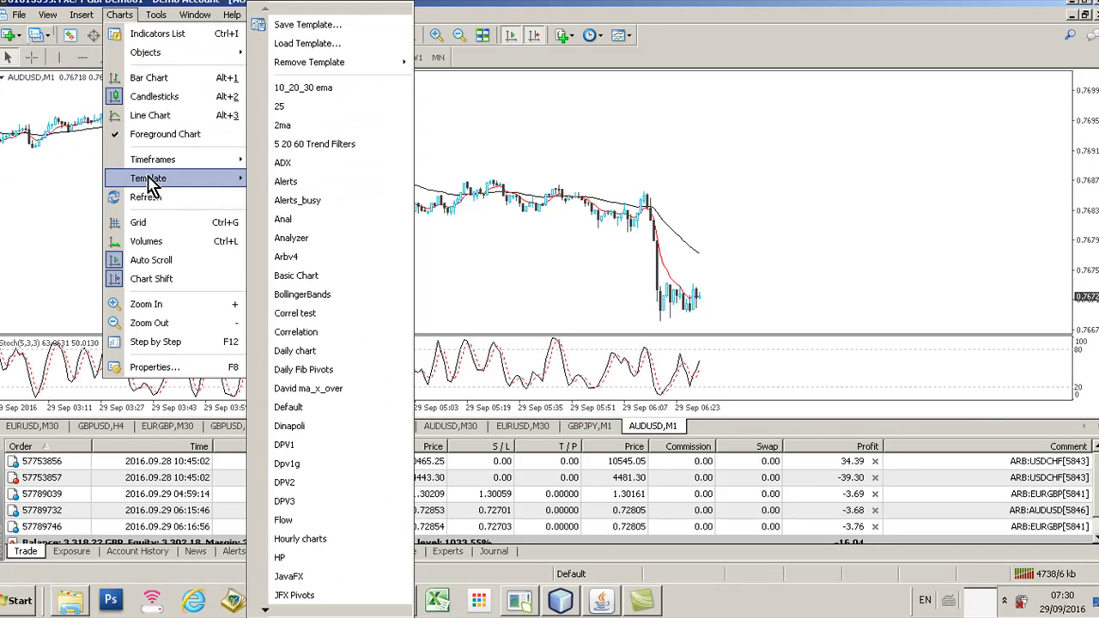
left_click(307, 260)
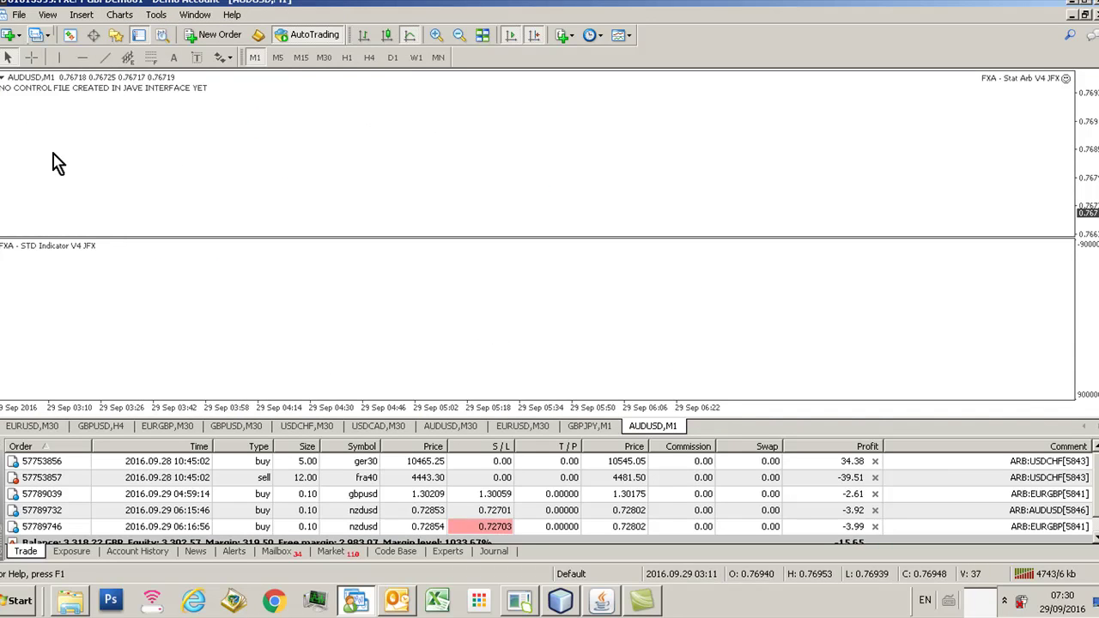
Bring up the AlgoTrader settings, expand Arb Set Up and enter EURJPY as Leg A
left_click(605, 608)
left_click(423, 200)
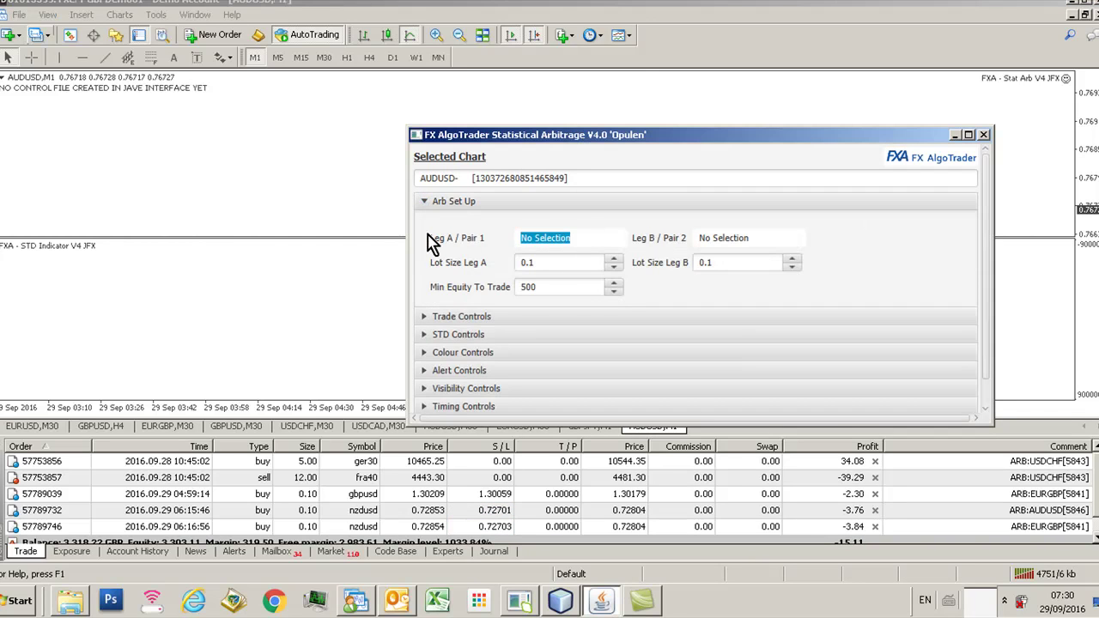
type("EURJPY")
Enter GBPJPY as Leg B and move the settings window off the chart data
left_click(748, 238)
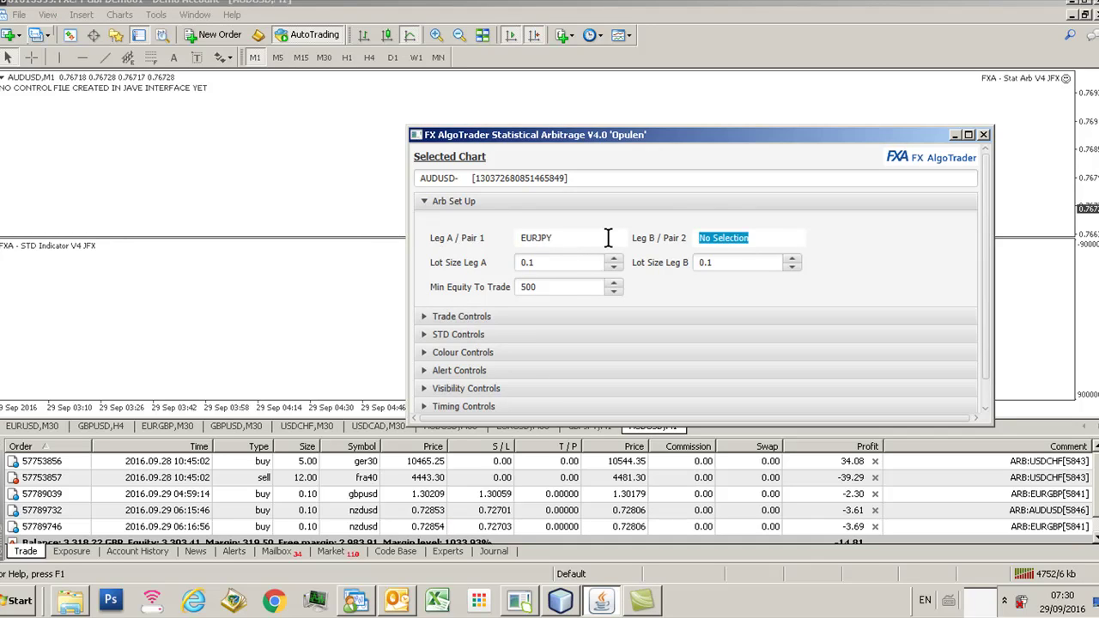
type("GBPJPY")
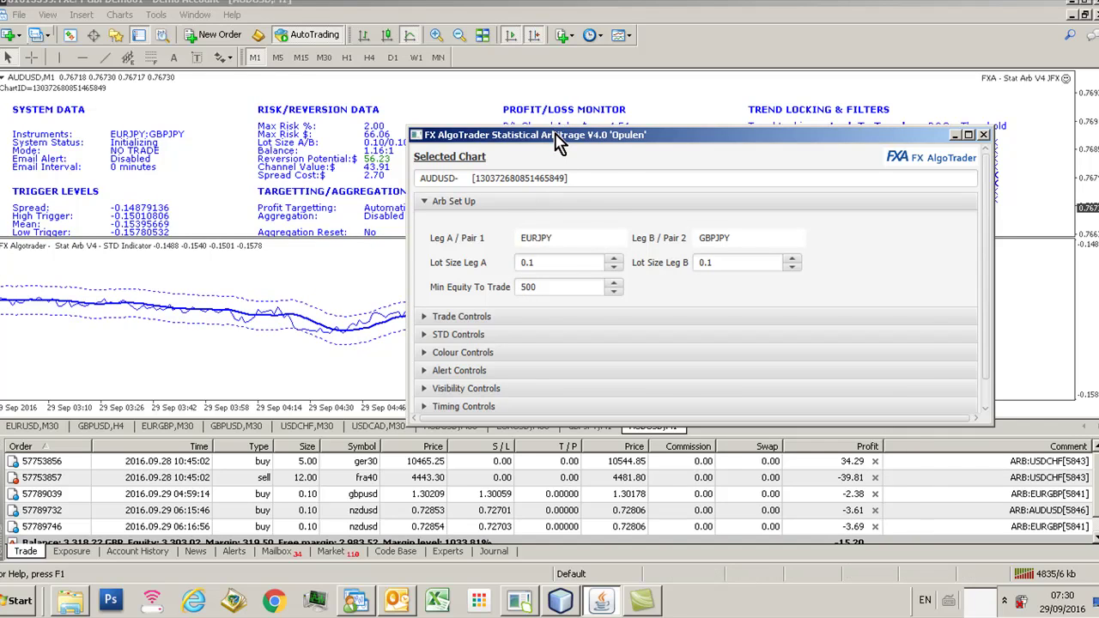
left_click_drag(553, 135, 177, 111)
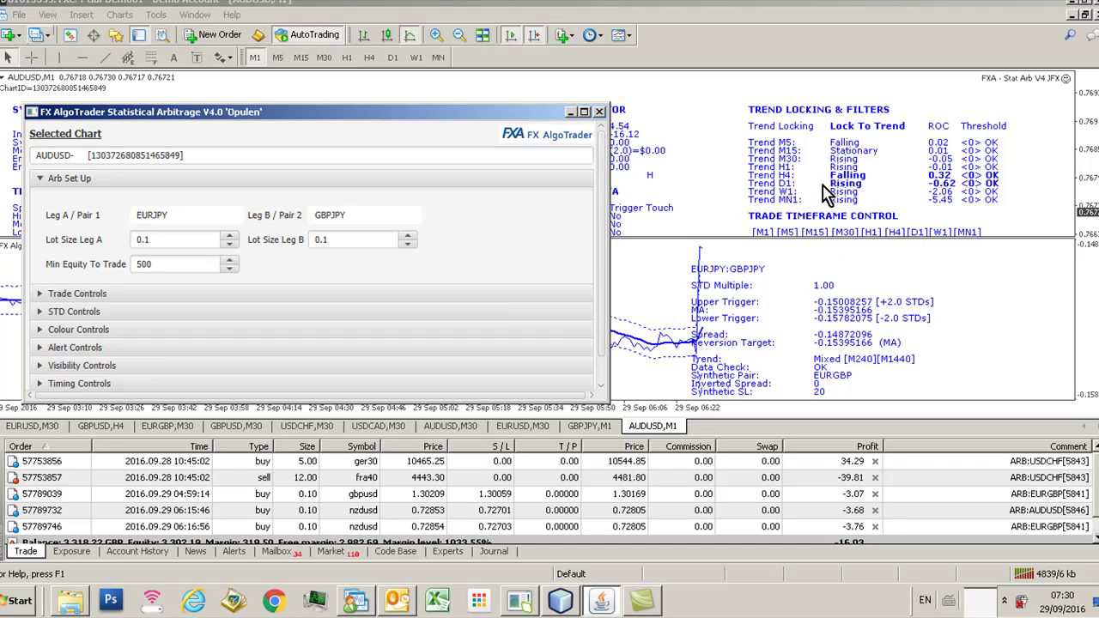
Enlarge the main chart pane slightly and expand the Visibility Controls section
left_click(764, 245)
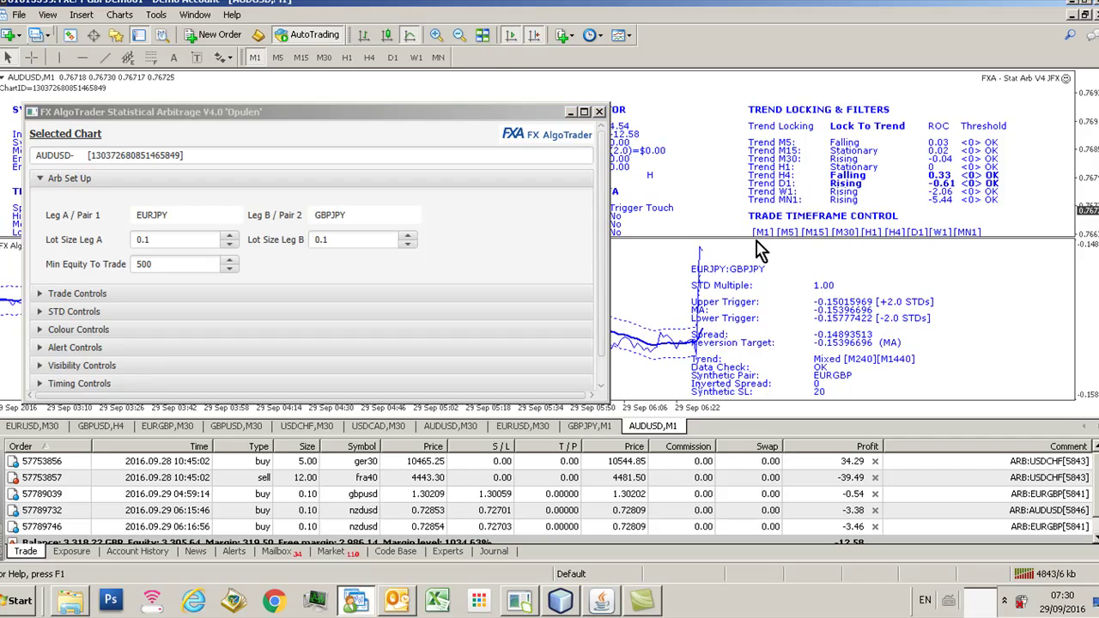
left_click_drag(753, 237, 752, 250)
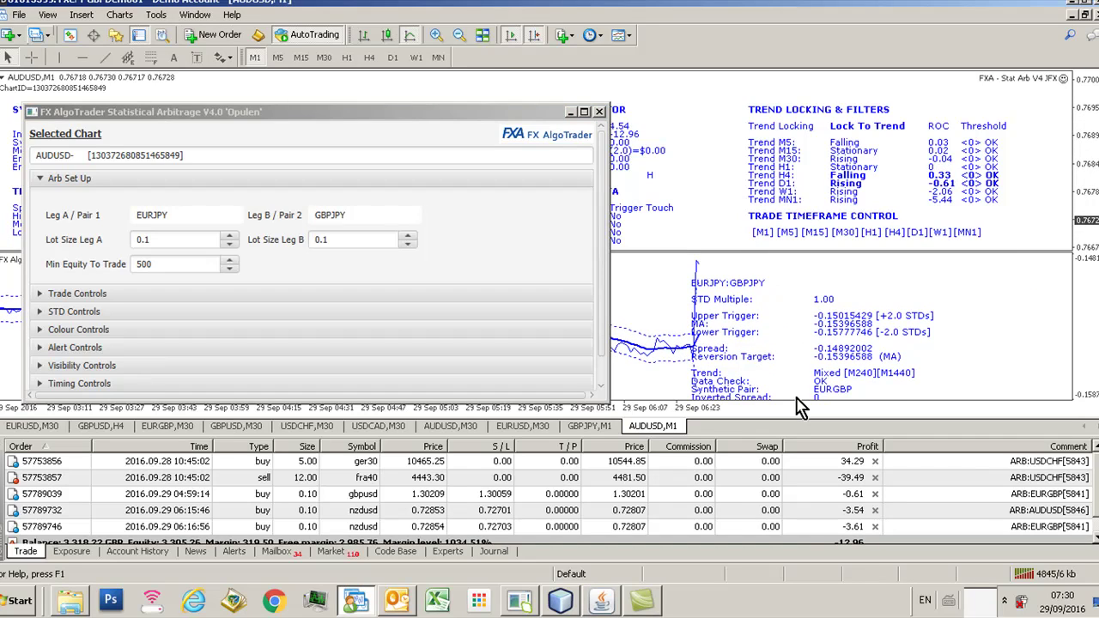
left_click(60, 366)
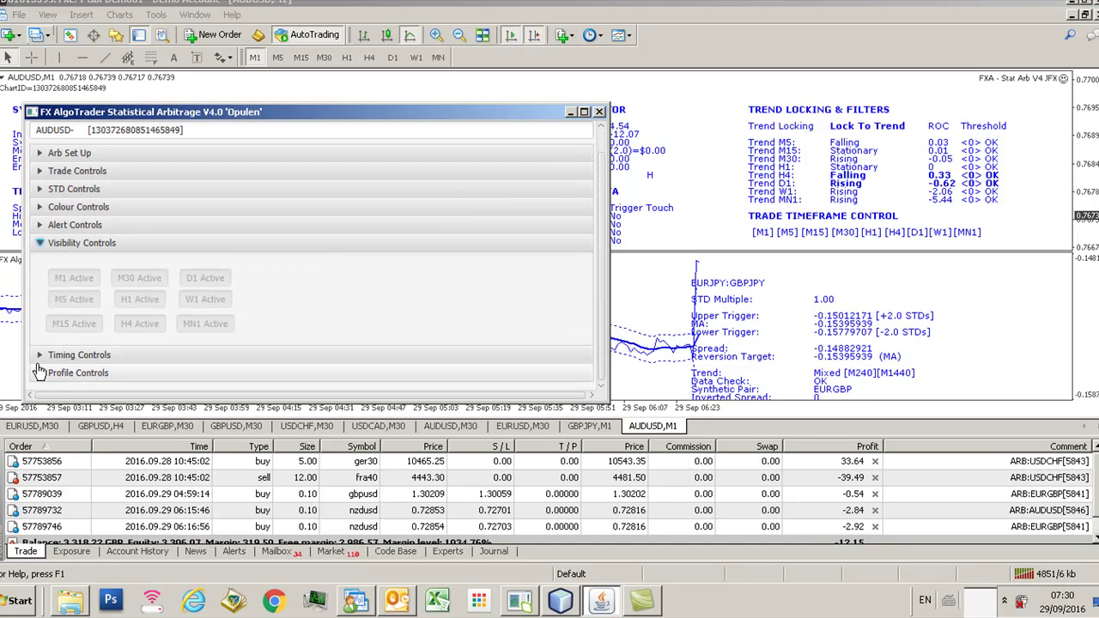
Load the 'overnight' profile from Profile Controls and move the dialog to reveal the data panel
left_click(38, 370)
left_click(79, 333)
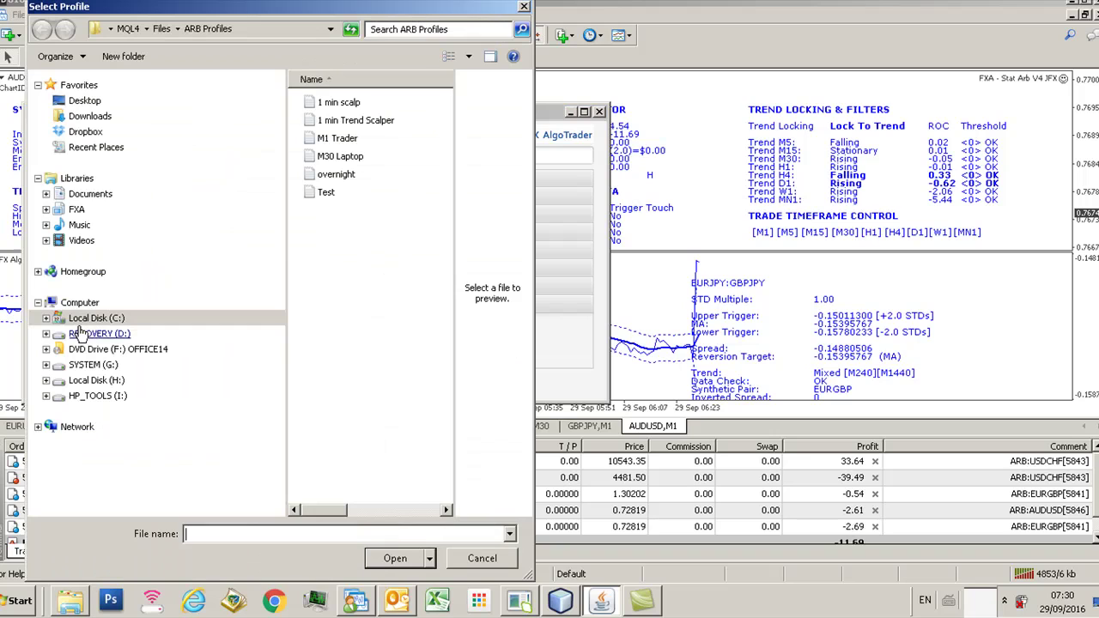
left_click(339, 176)
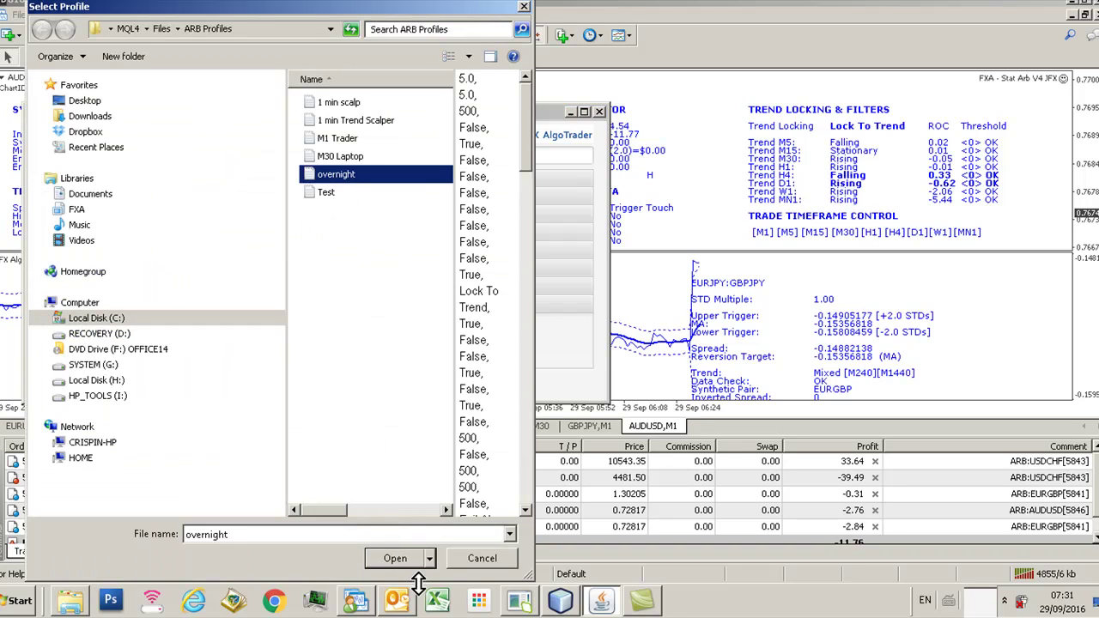
left_click(396, 559)
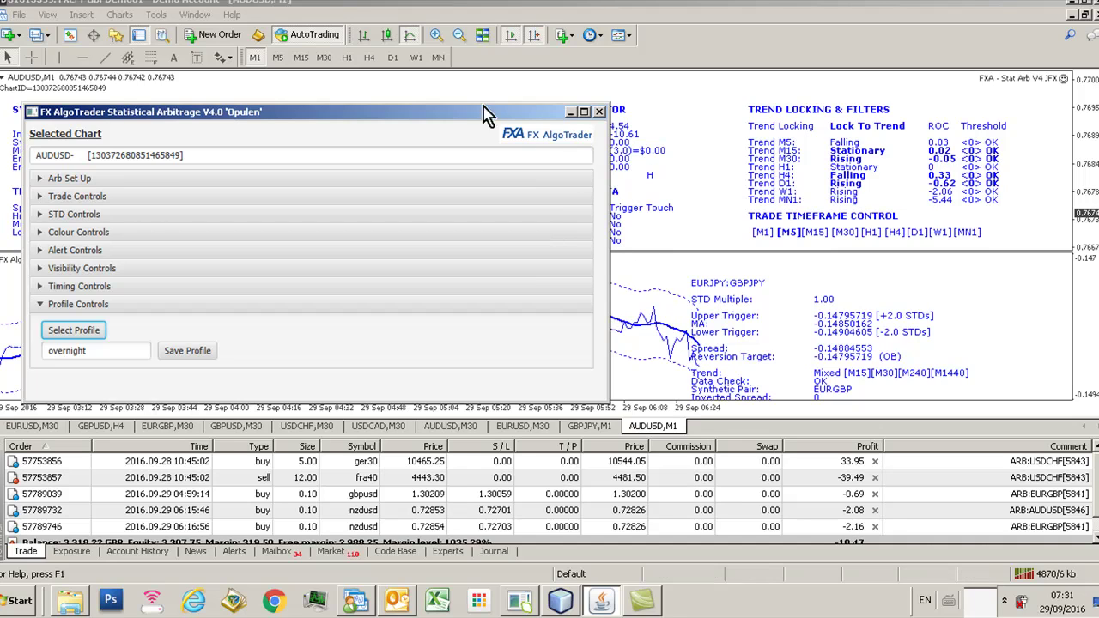
left_click_drag(484, 115, 605, 205)
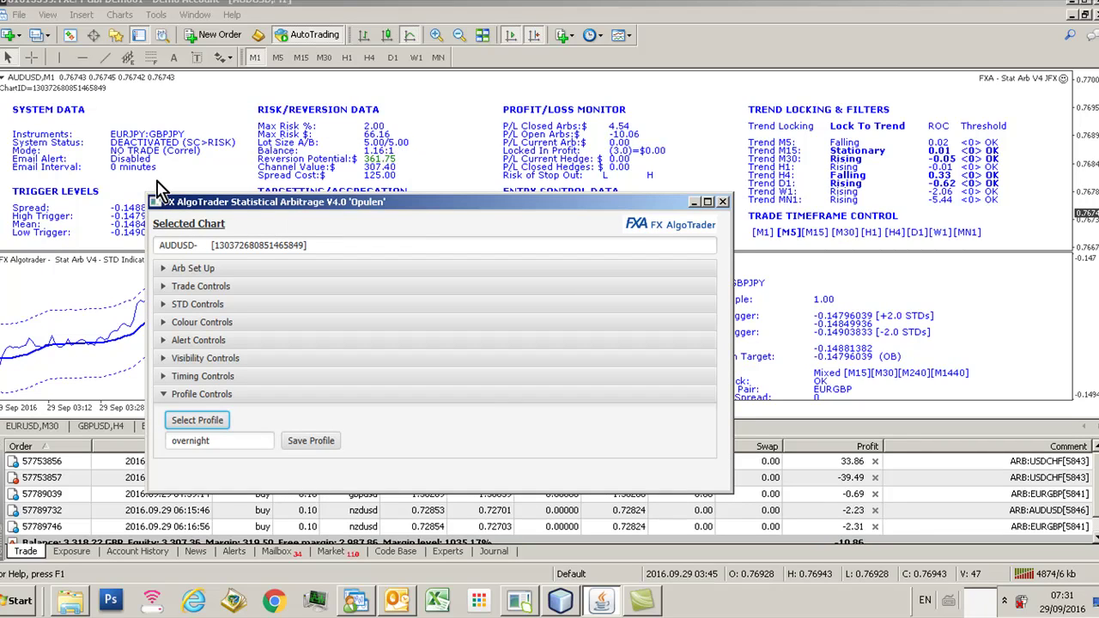
Close the stat arb settings window and switch to the GBPJPY,M1 chart
left_click(695, 203)
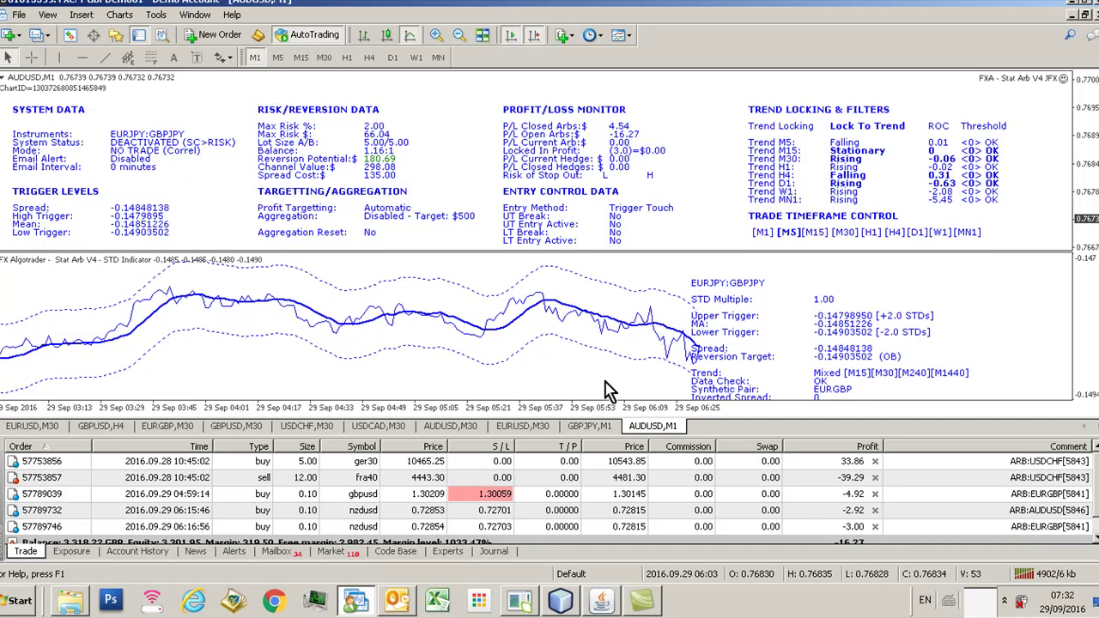
left_click(585, 430)
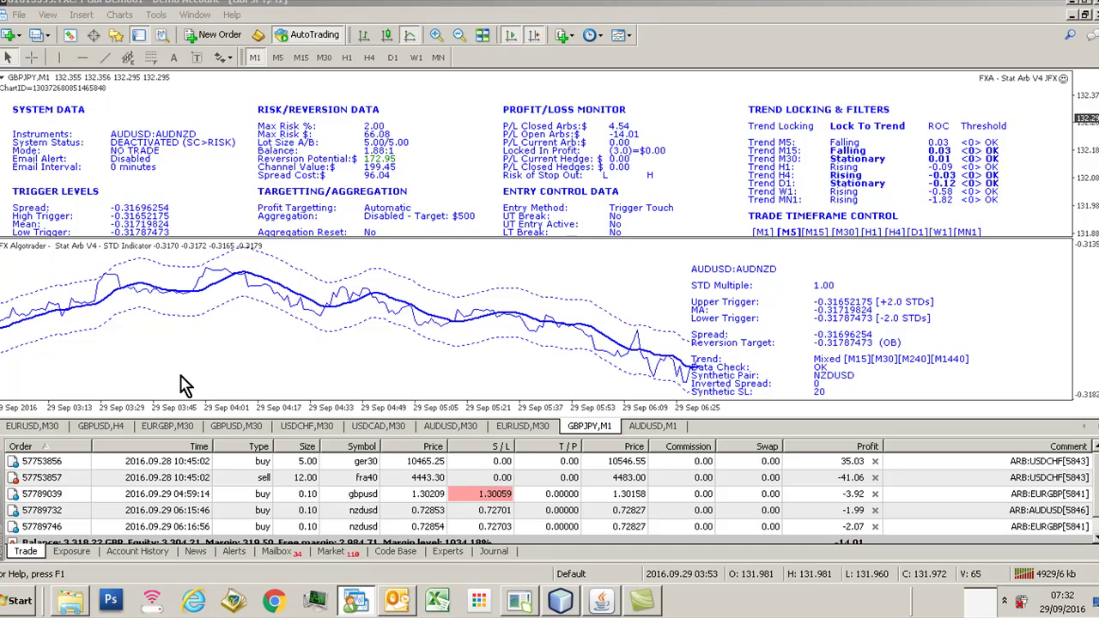
Switch to MetaEditor and scroll through the expert's source code
key("alt+Tab")
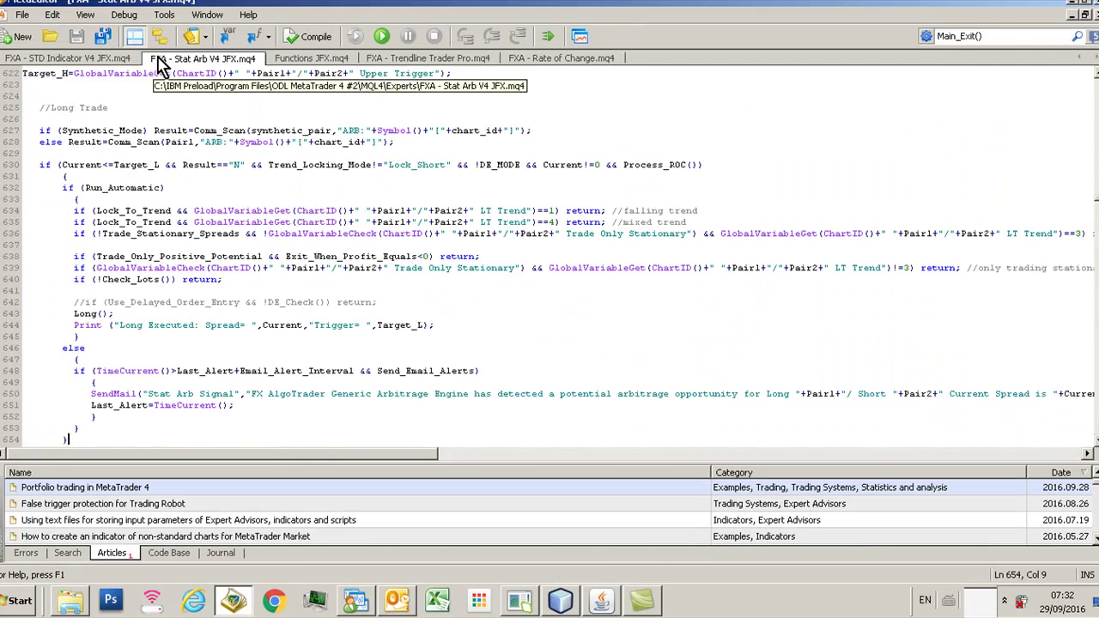
scroll(137, 153, "up", 20)
scroll(168, 226, "down", 20)
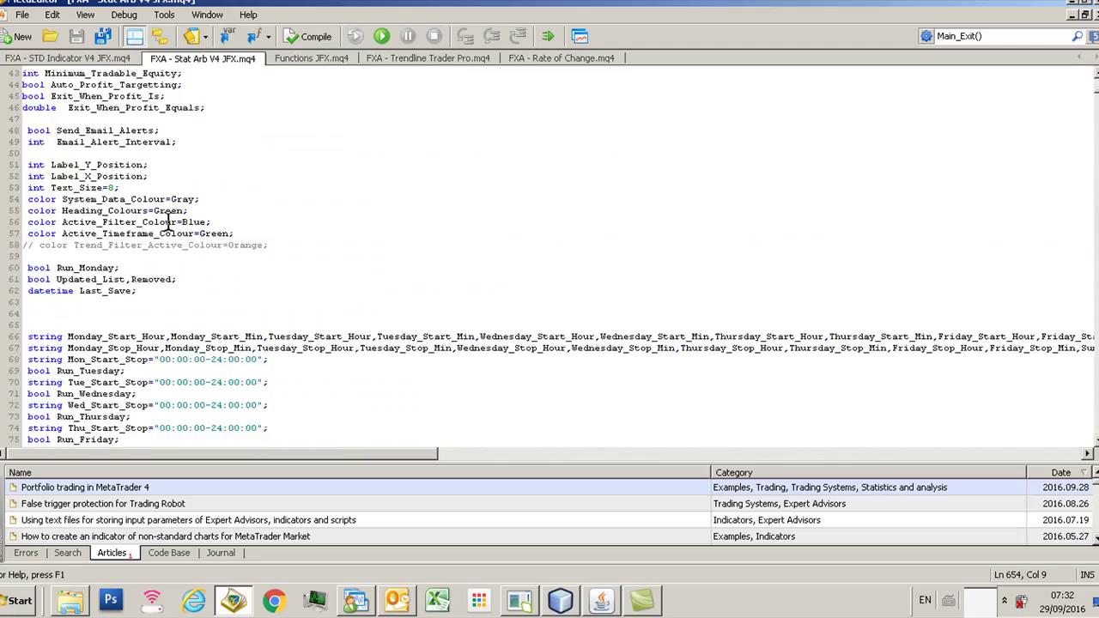
scroll(348, 234, "down", 20)
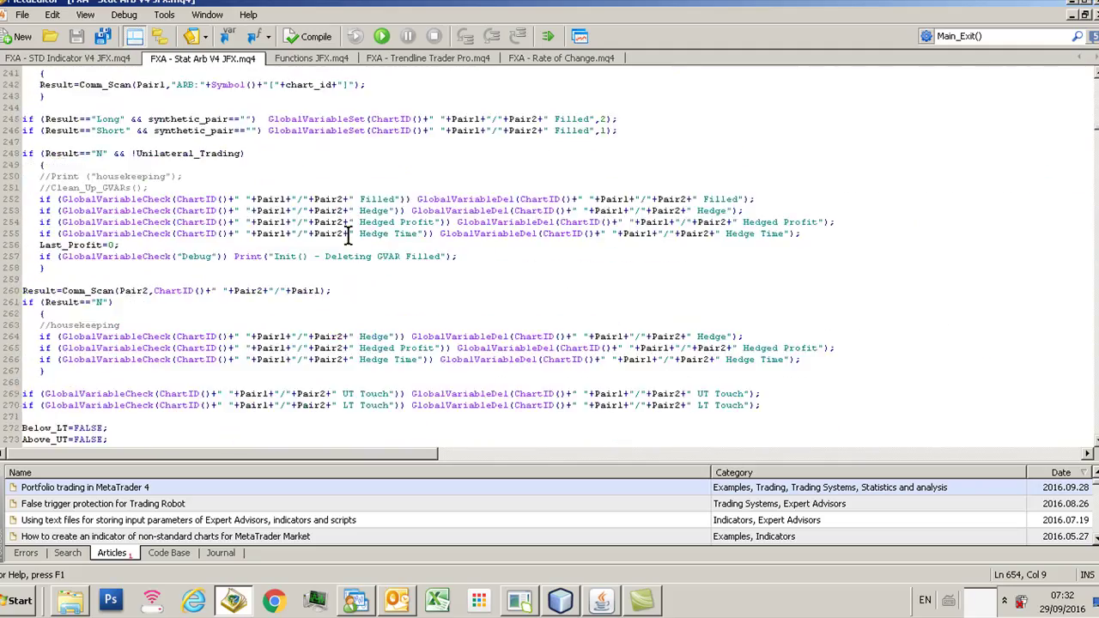
scroll(322, 240, "down", 20)
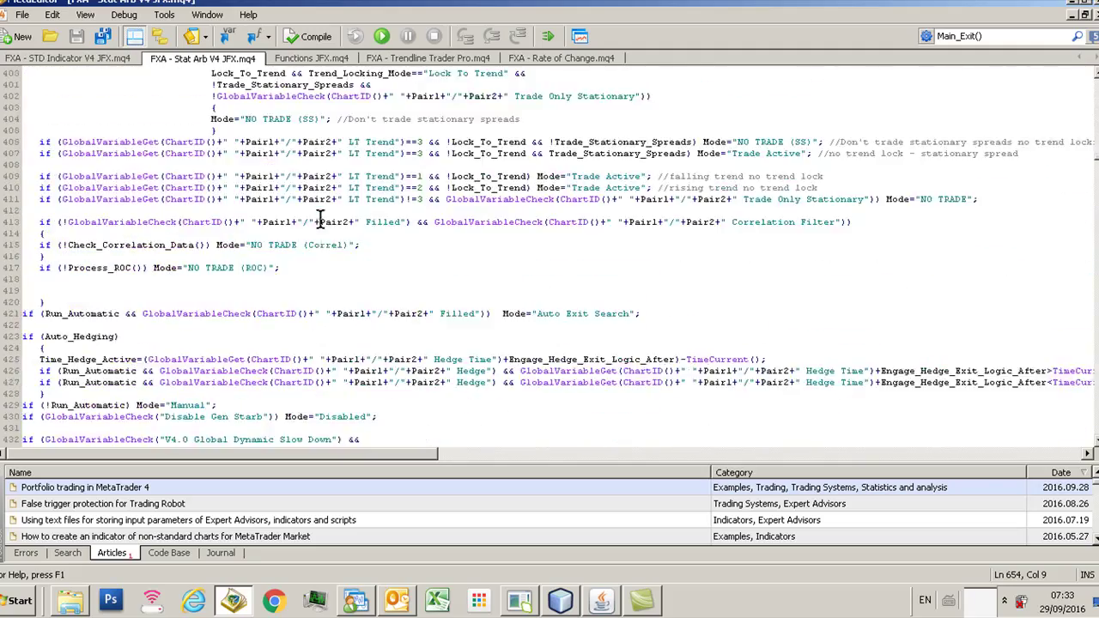
Search the source code for the 'SC>' status text with Find
left_click(52, 15)
mouse_move(128, 199)
left_click(317, 202)
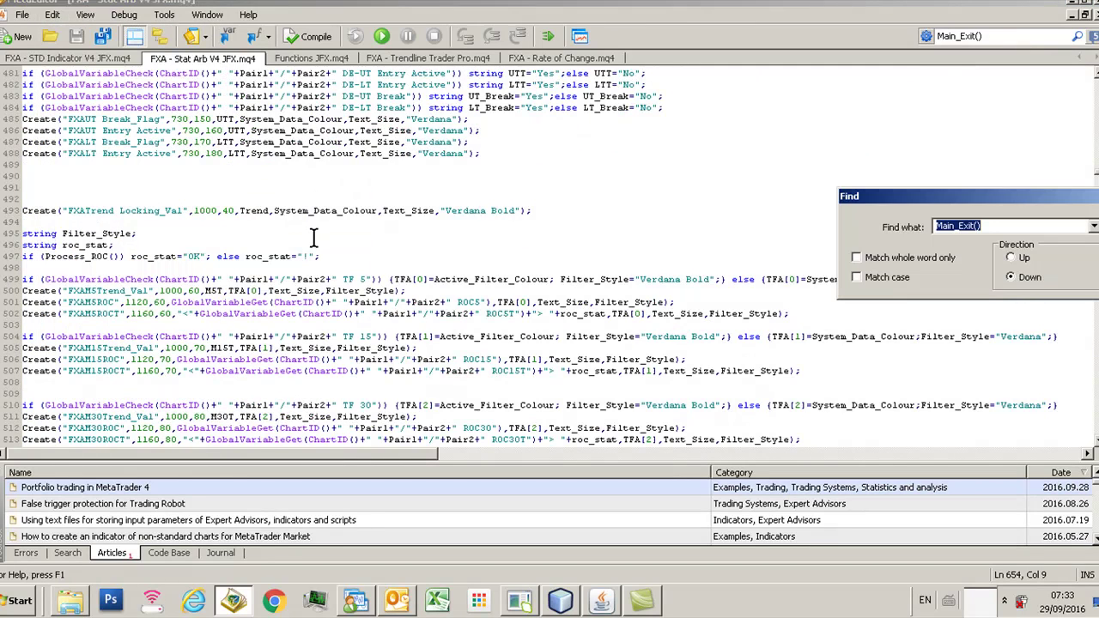
type("SC>")
key("Return")
left_click(403, 96)
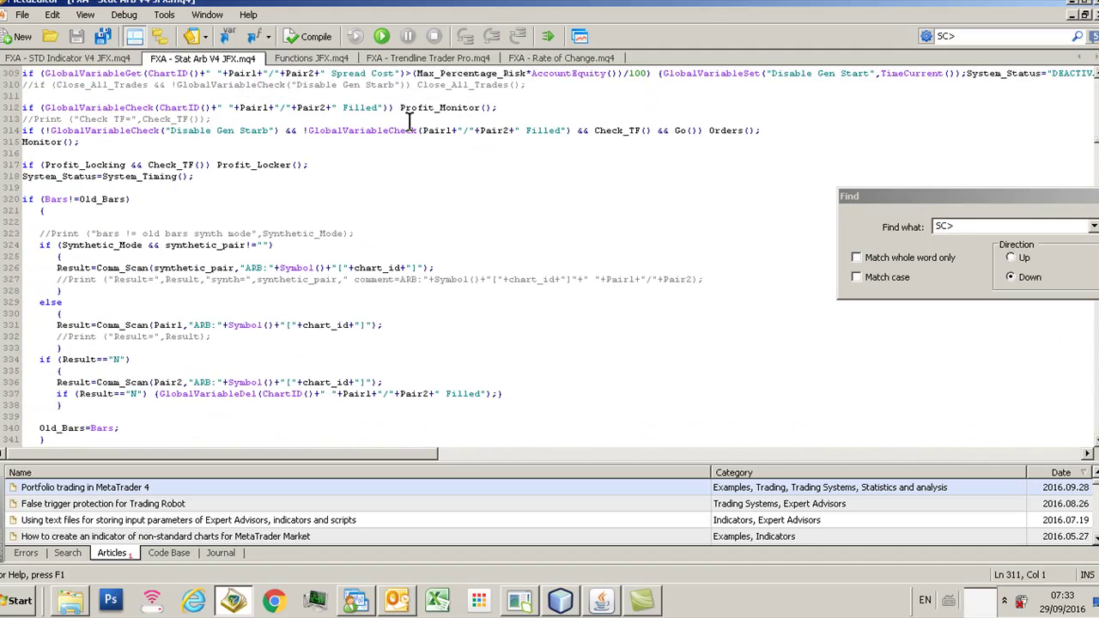
scroll(382, 124, "up", 1)
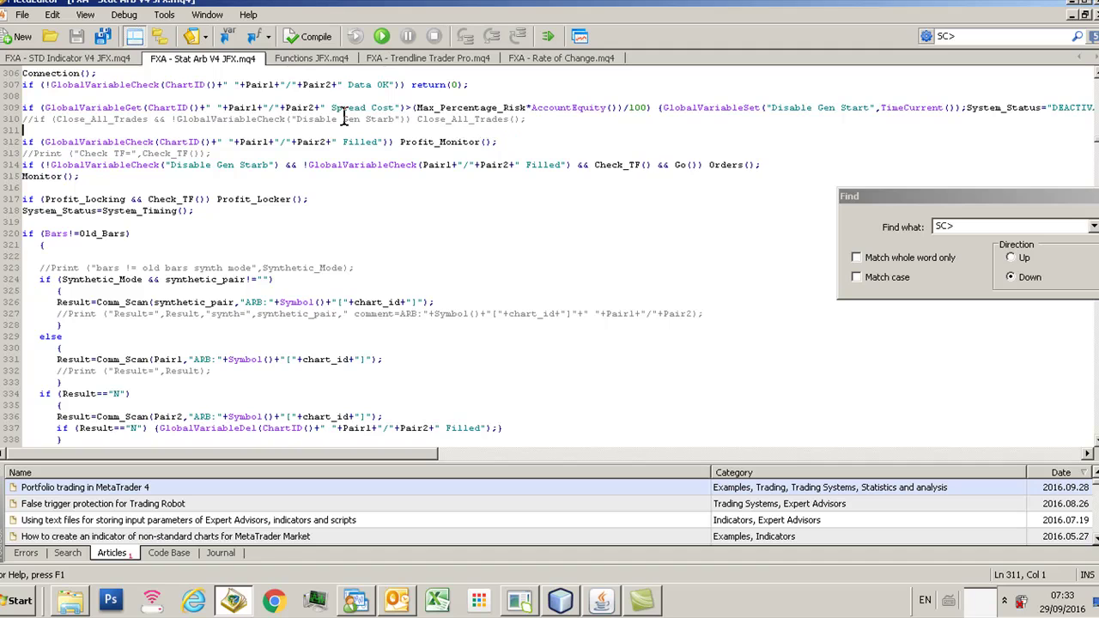
Search upward for 'SC>' again, close the Find box and return to MetaTrader
key("ctrl+f")
left_click(250, 108)
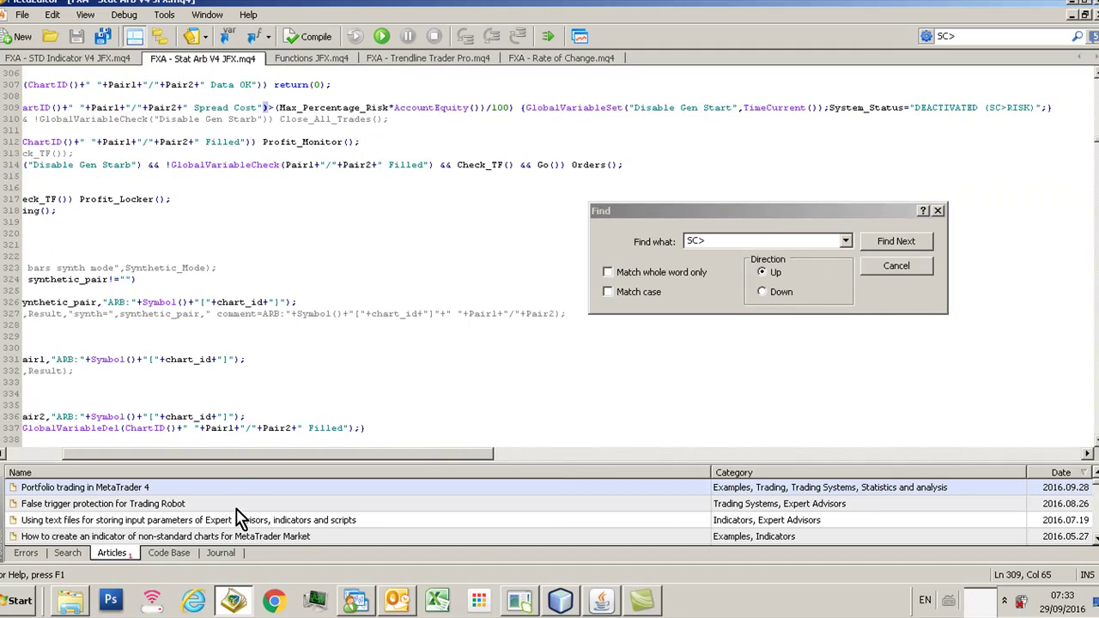
left_click_drag(223, 455, 142, 455)
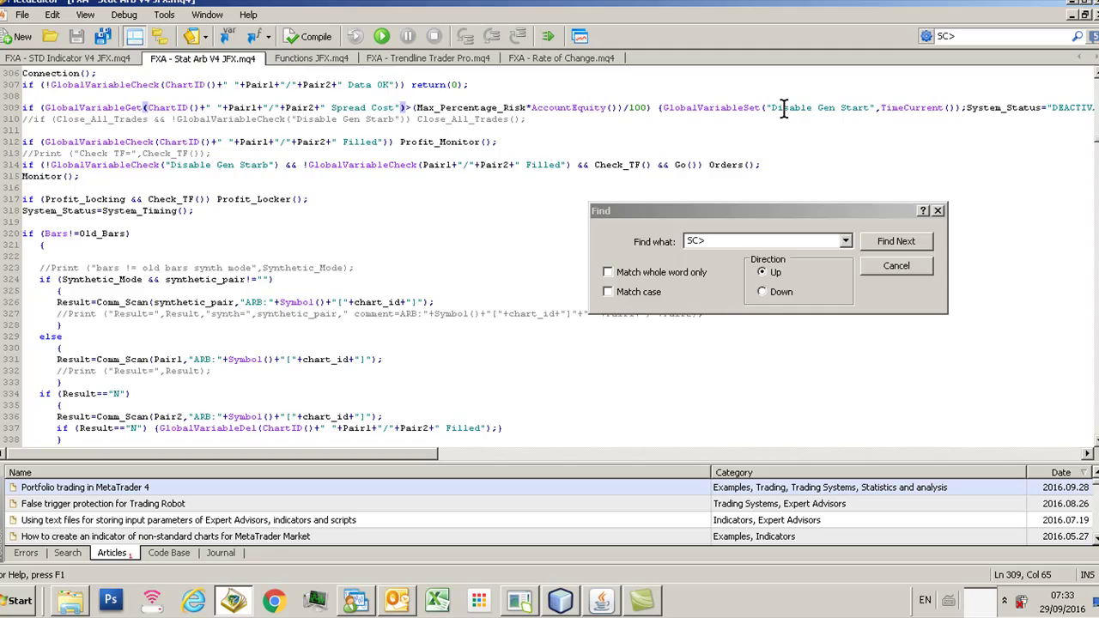
left_click(938, 211)
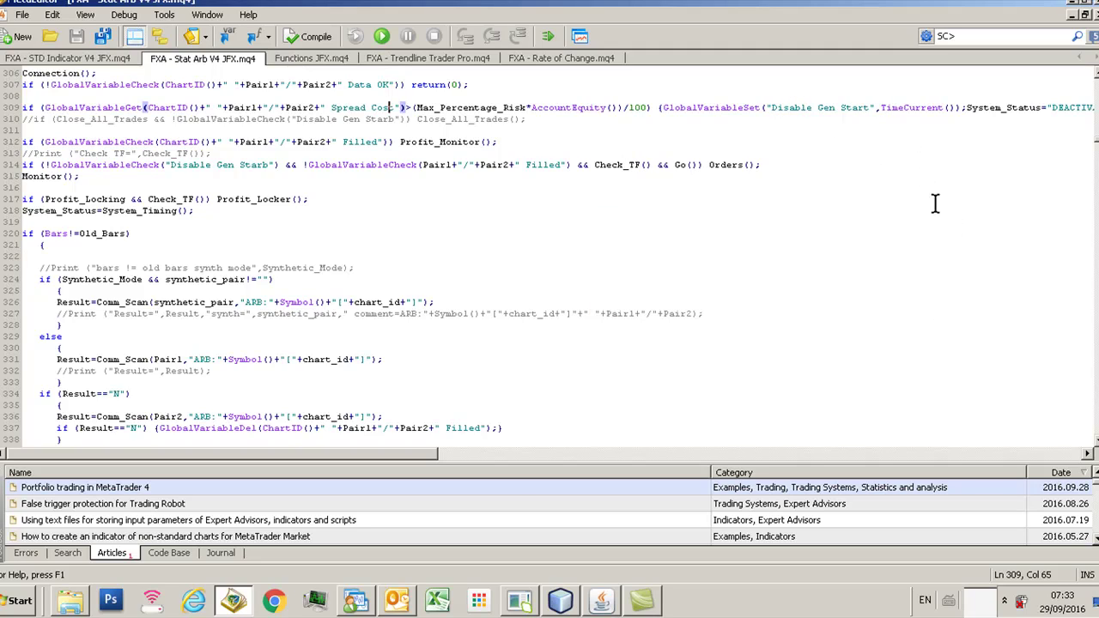
left_click_drag(329, 457, 431, 457)
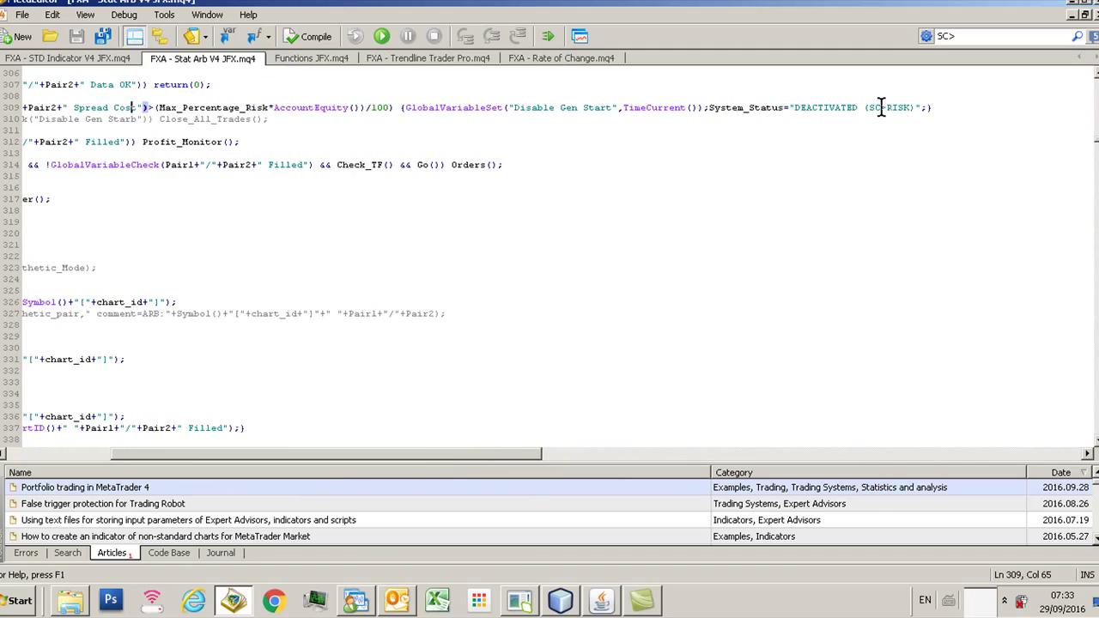
left_click_drag(403, 453, 296, 453)
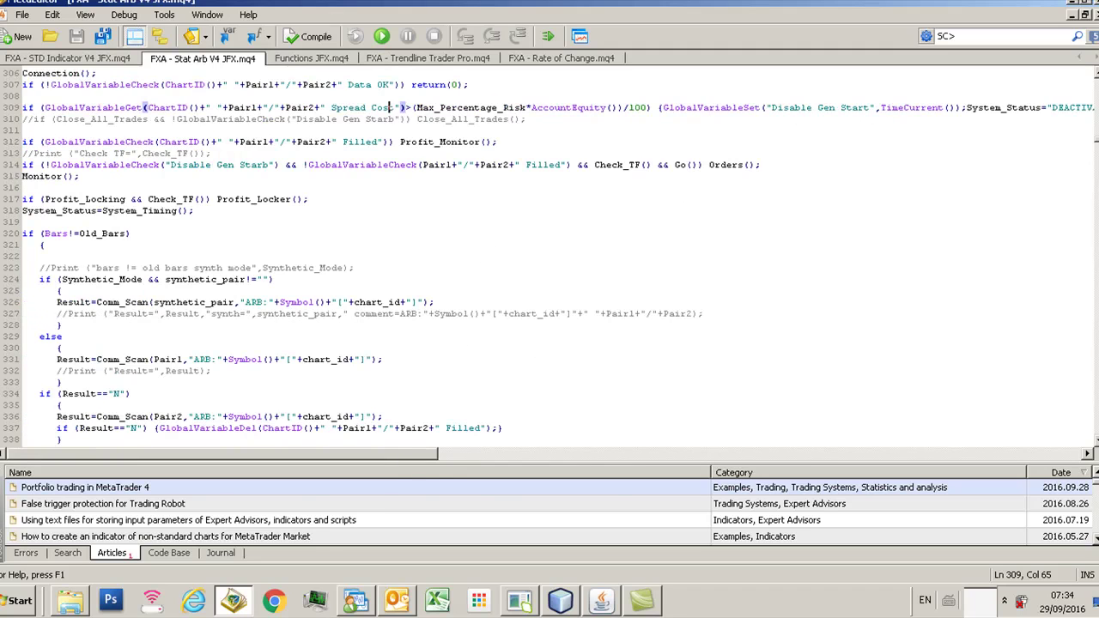
left_click(355, 601)
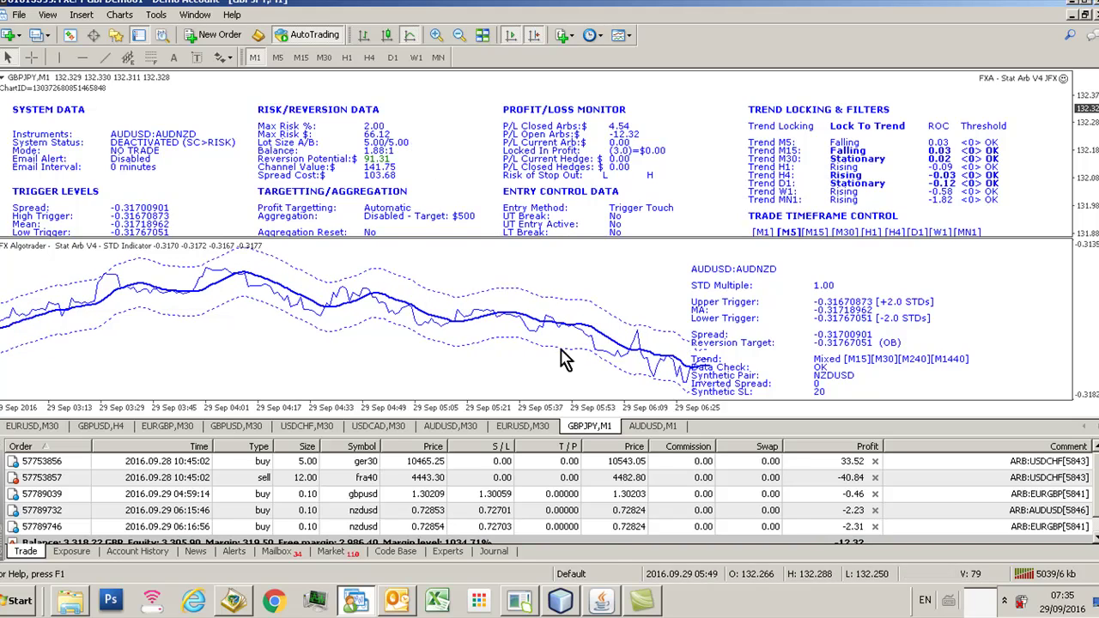
Restore the AlgoTrader panel and set Lot Size Leg A and Leg B to 1 in Arb Set Up
left_click(606, 603)
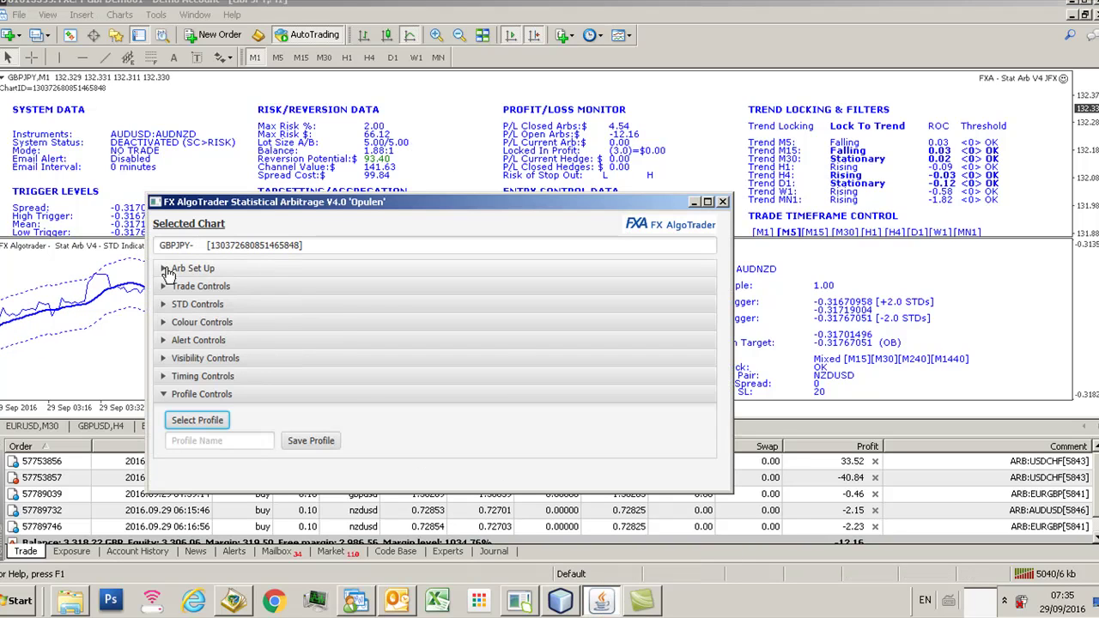
left_click(257, 269)
double_click(299, 329)
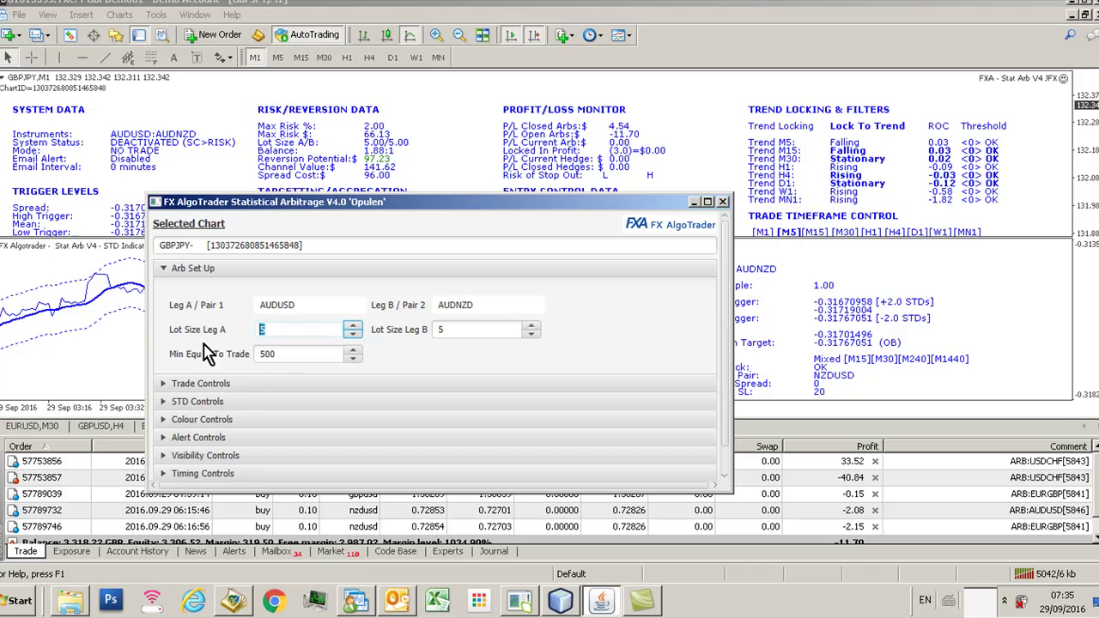
type("1")
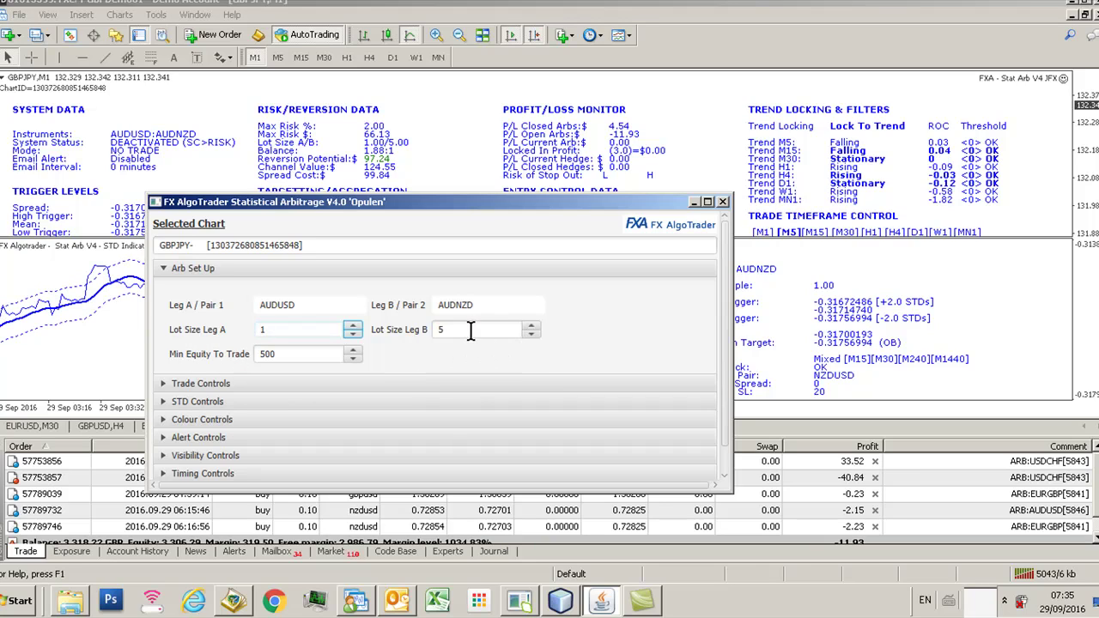
double_click(471, 330)
type("1")
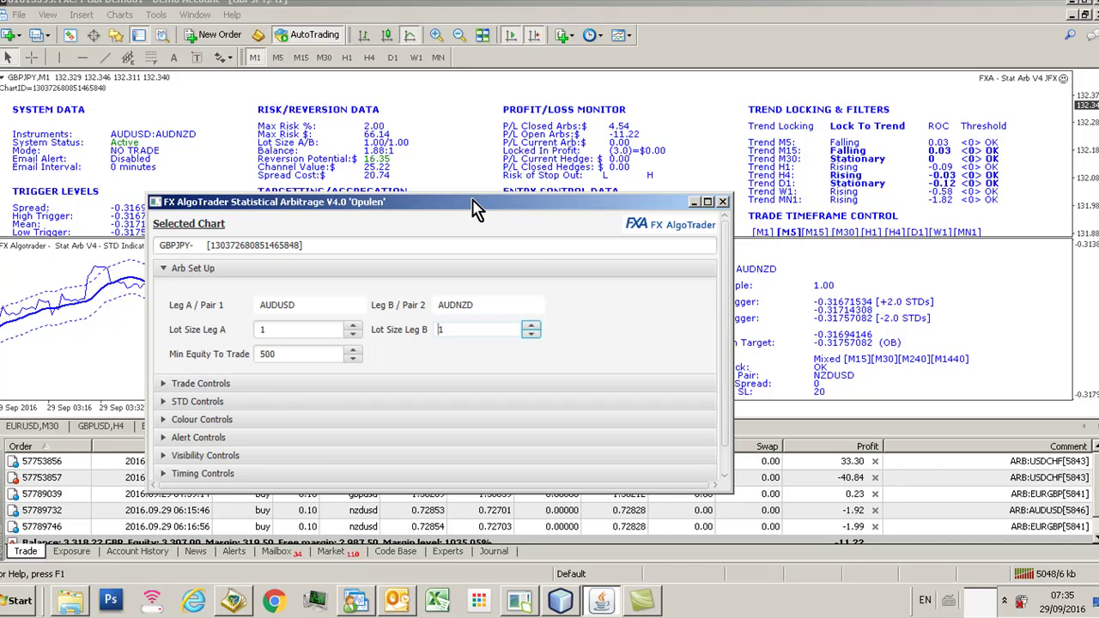
left_click_drag(473, 202, 784, 142)
Reload the 'overnight' profile from Profile Controls
scroll(538, 390, "down", 1)
scroll(538, 390, "down", 2)
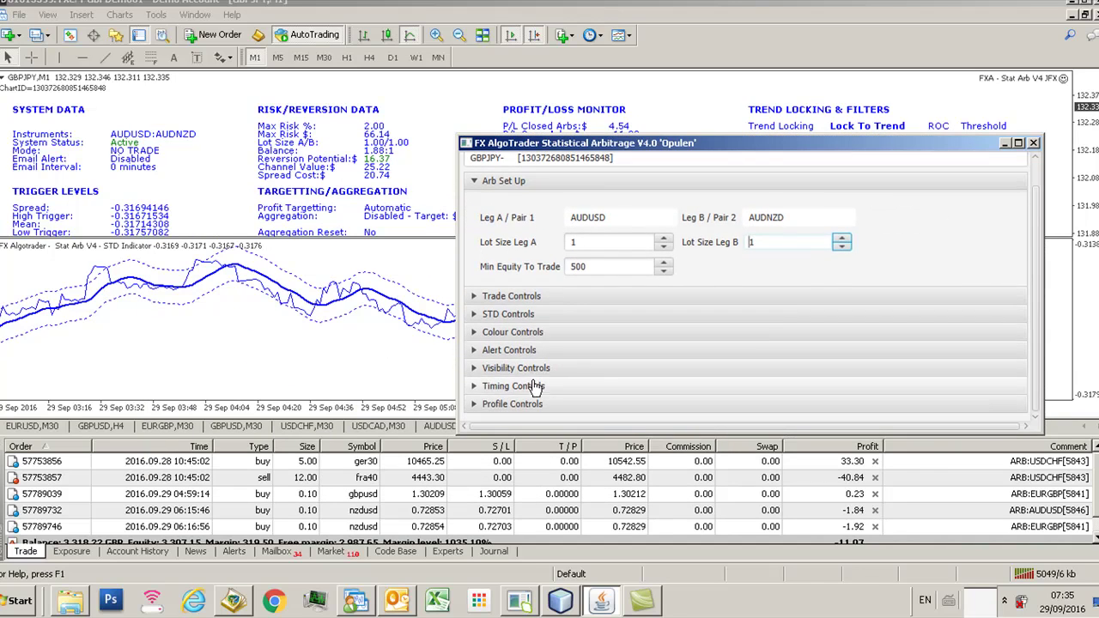
left_click(479, 404)
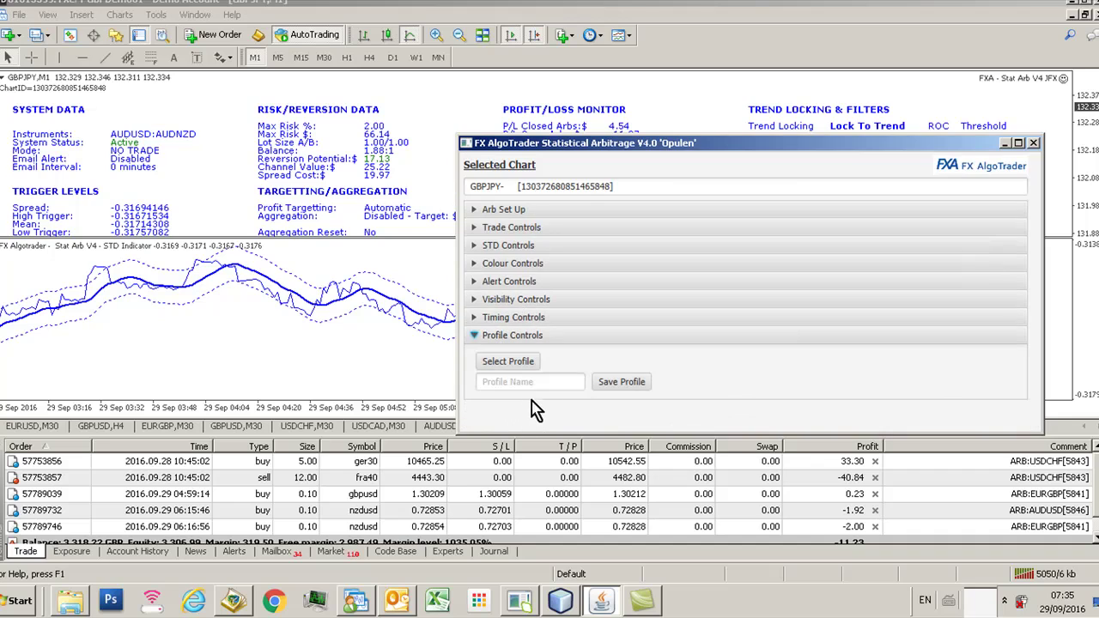
left_click(510, 362)
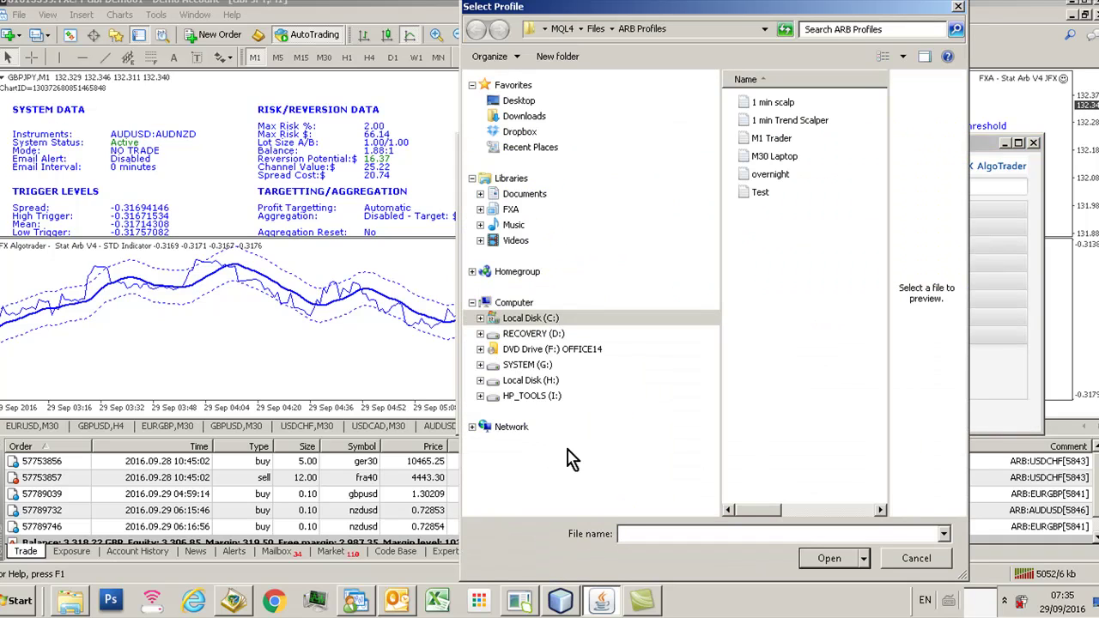
left_click(781, 179)
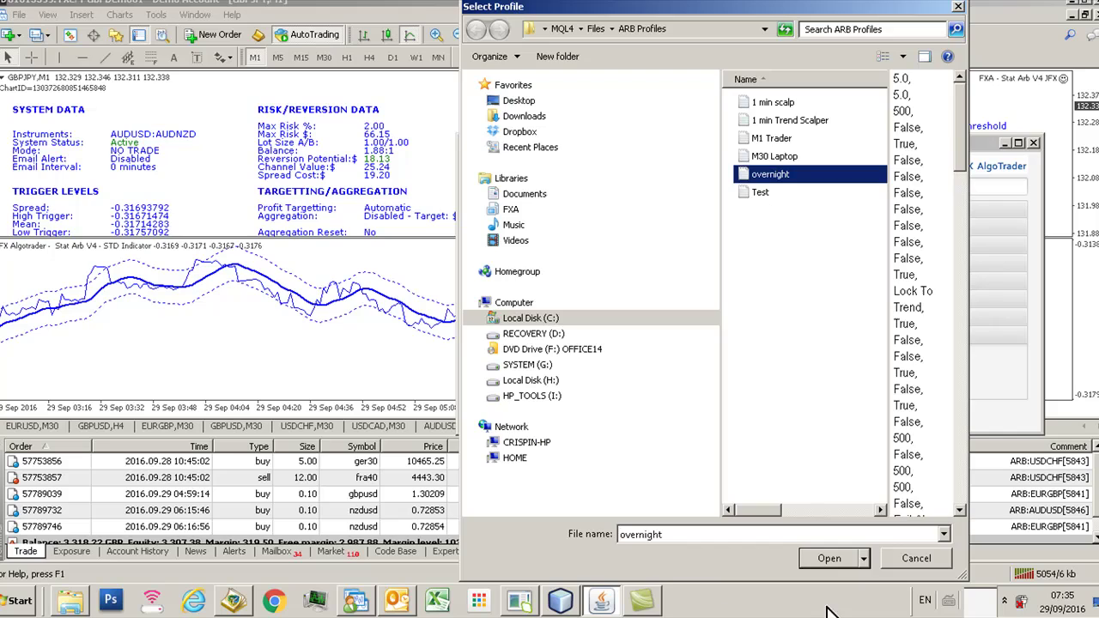
left_click(826, 559)
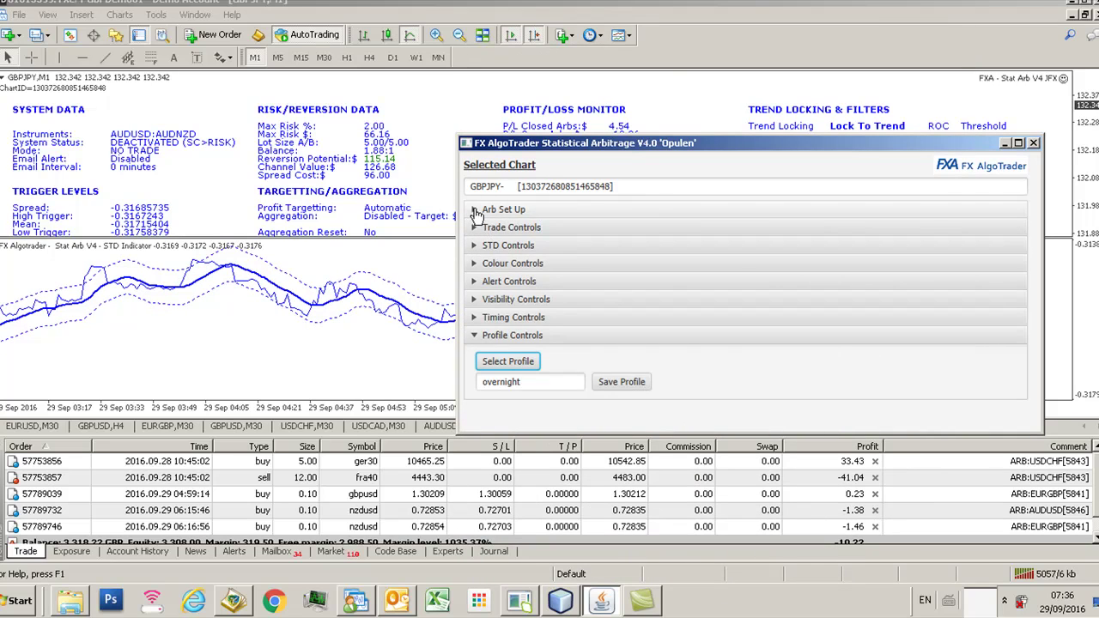
Check the restored Arb Set Up lot sizes and expand the Trade Controls section
left_click(482, 209)
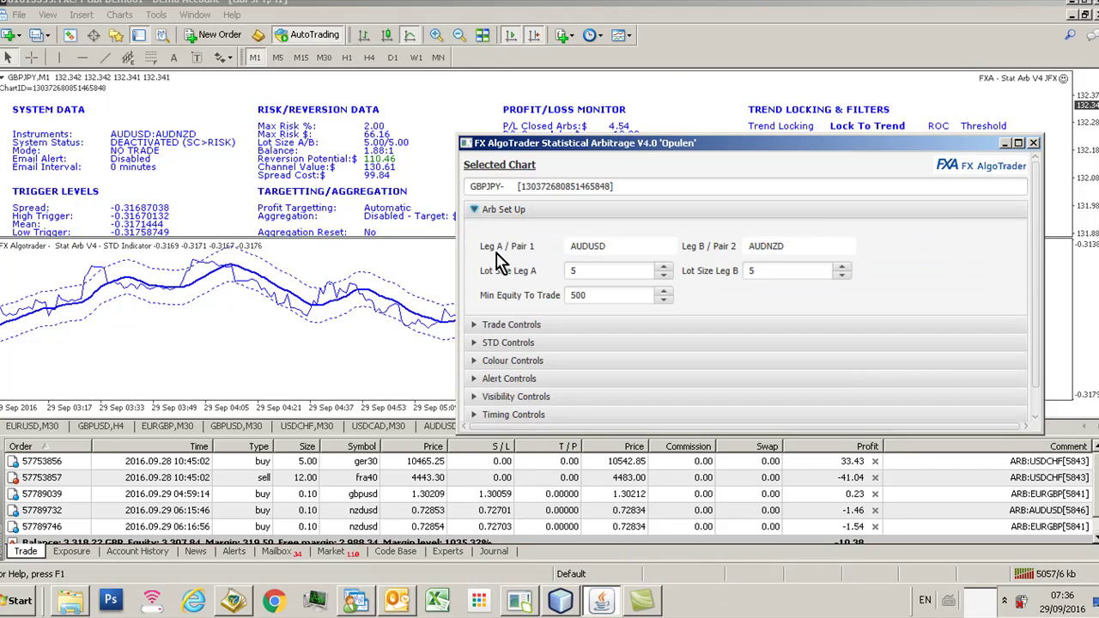
left_click(483, 210)
left_click(486, 336)
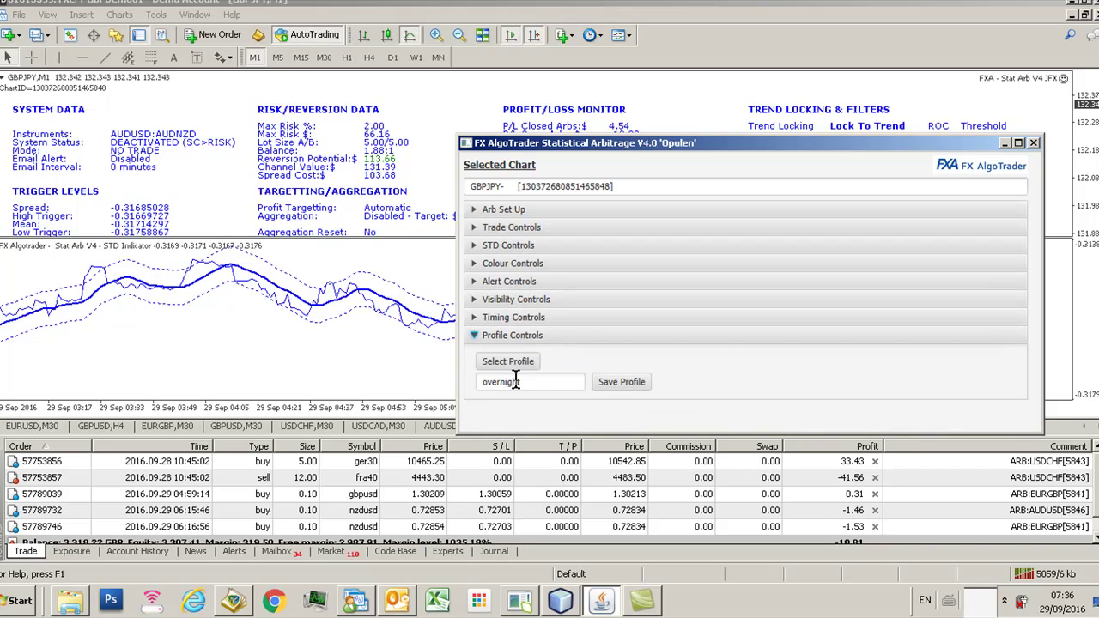
left_click(502, 227)
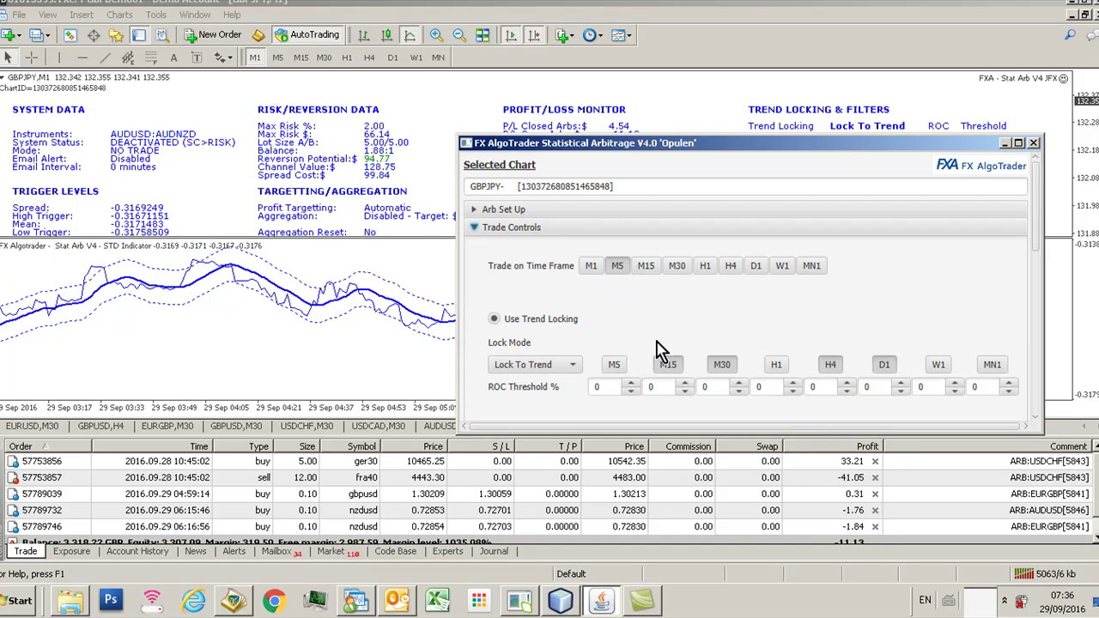
Turn off D1 and H4 trend locking in Lock Mode
left_click(884, 364)
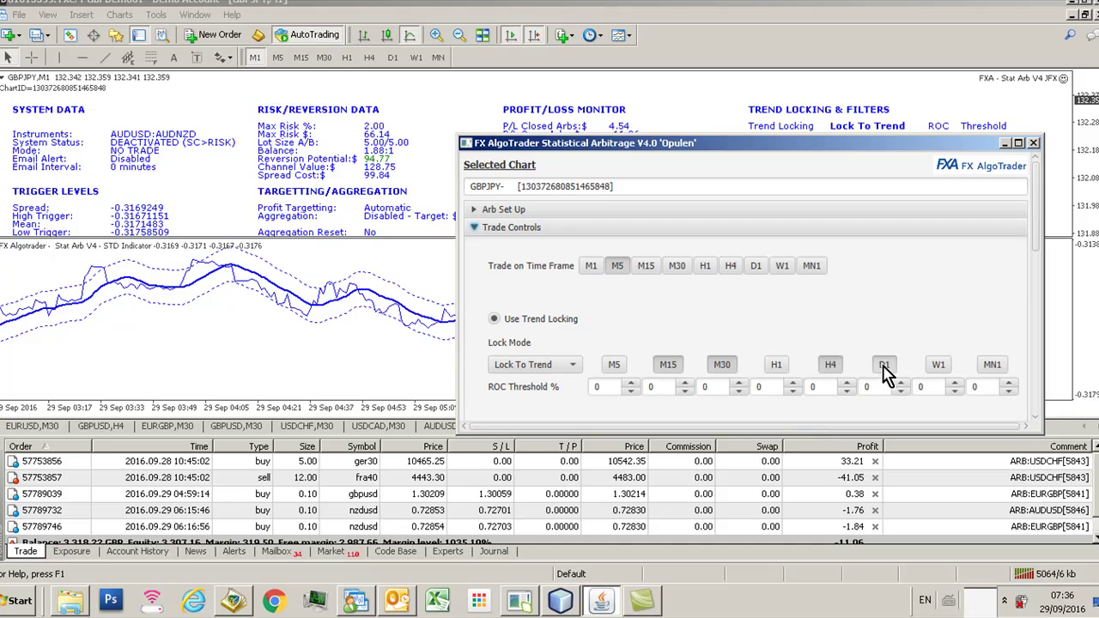
left_click(830, 365)
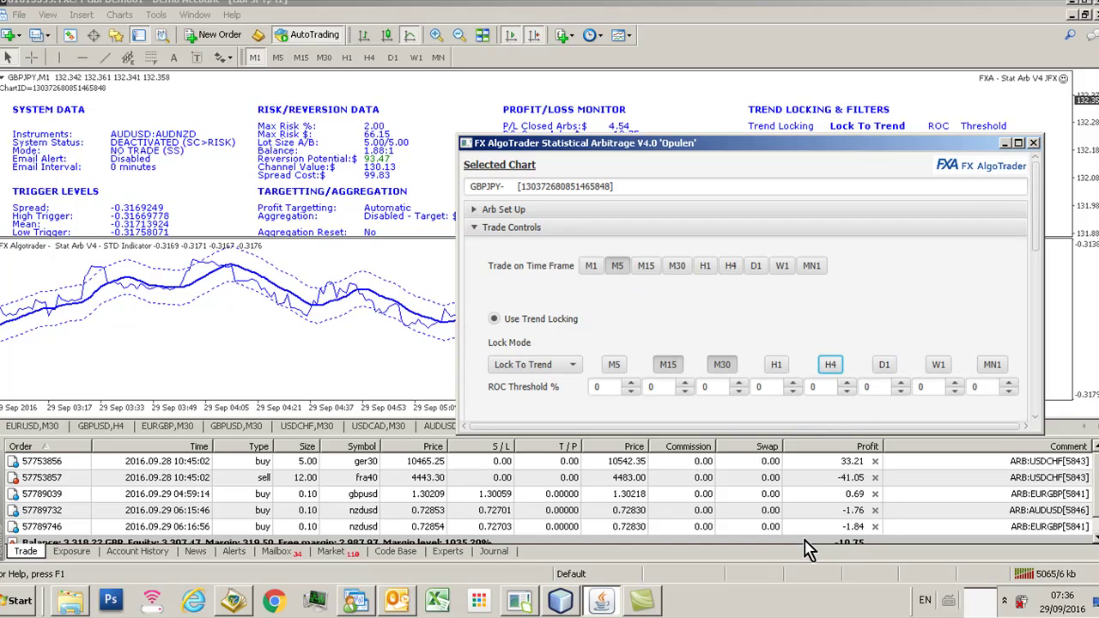
left_click(475, 228)
Browse the STD, Colour and Profile Controls sections and select the 'overnight' profile name
left_click(476, 246)
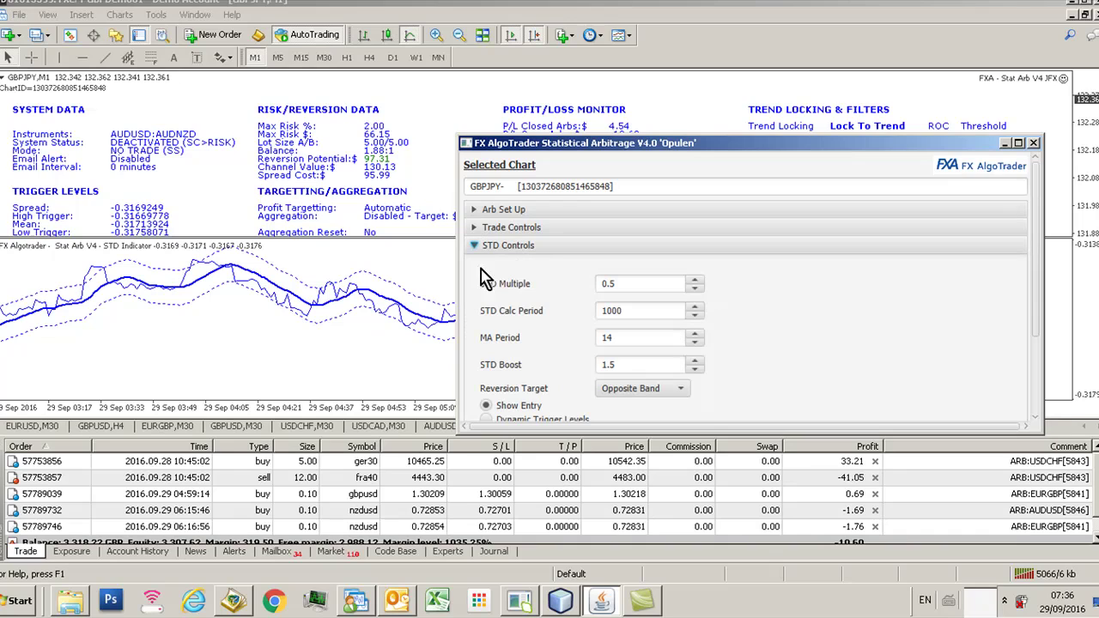
left_click(474, 247)
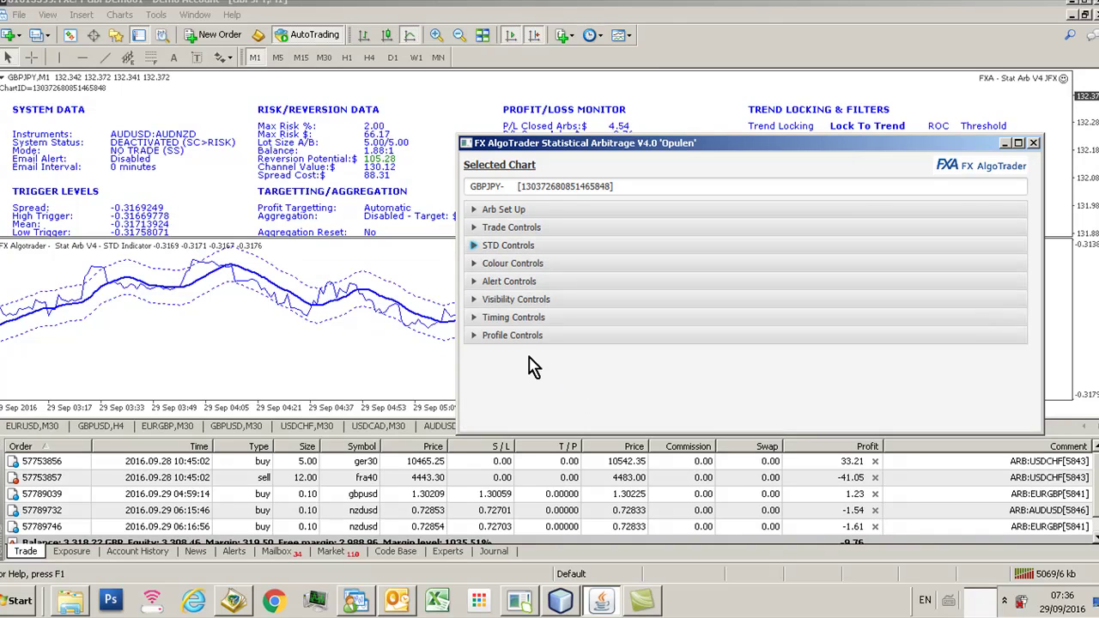
left_click(474, 264)
left_click(475, 265)
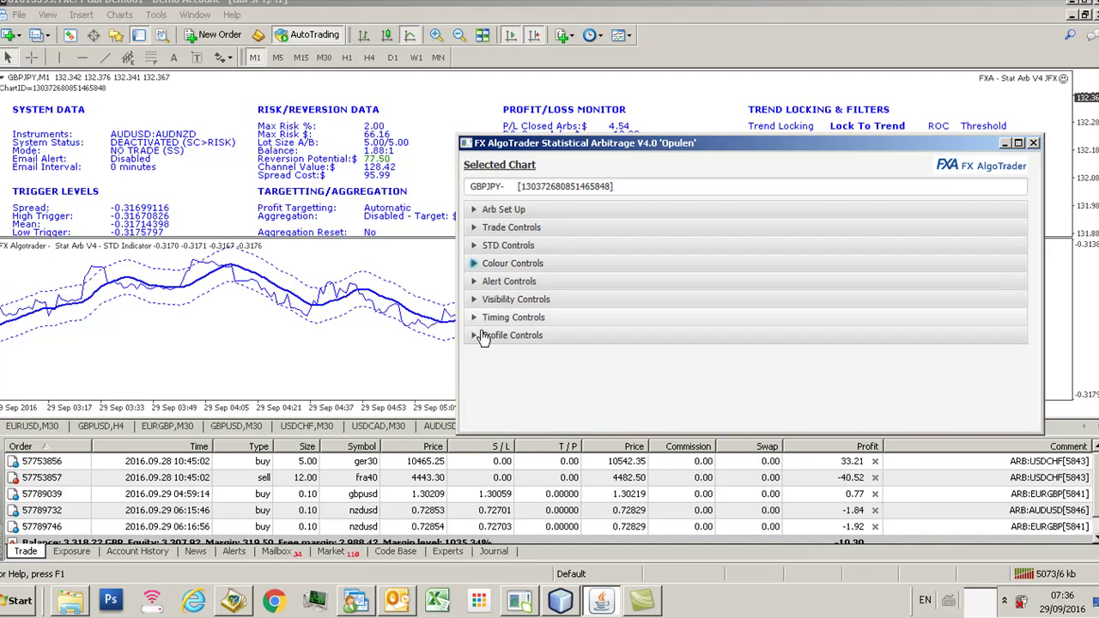
left_click(474, 335)
left_click_drag(535, 382, 438, 381)
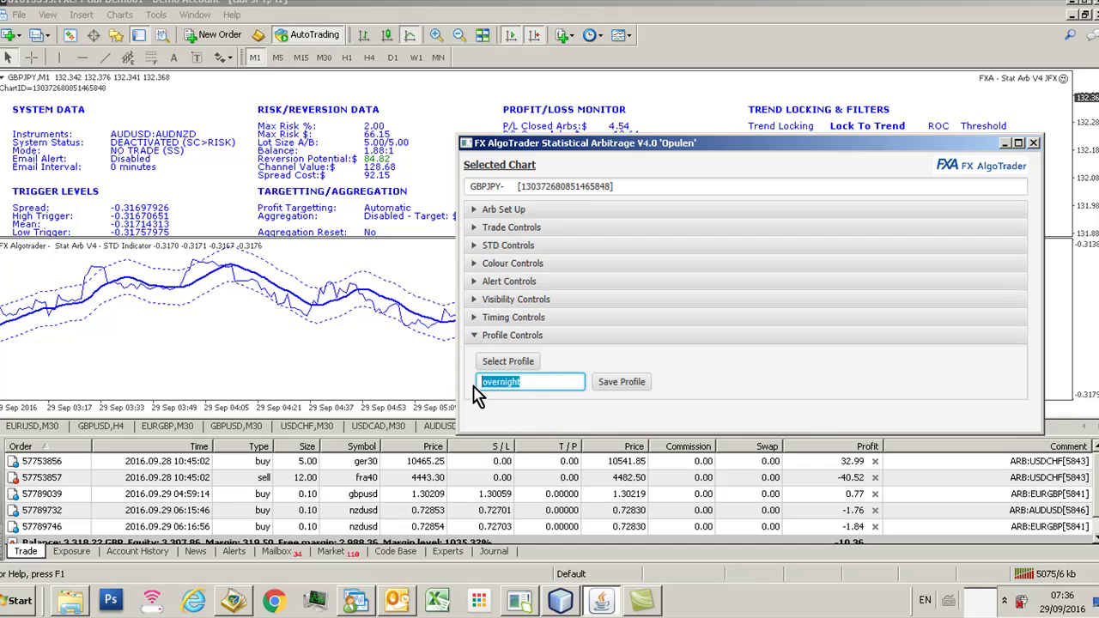
left_click(477, 382)
Set Lot Size Leg A to 1, then close the settings to show the AUDUSD,M1 chart
left_click(477, 210)
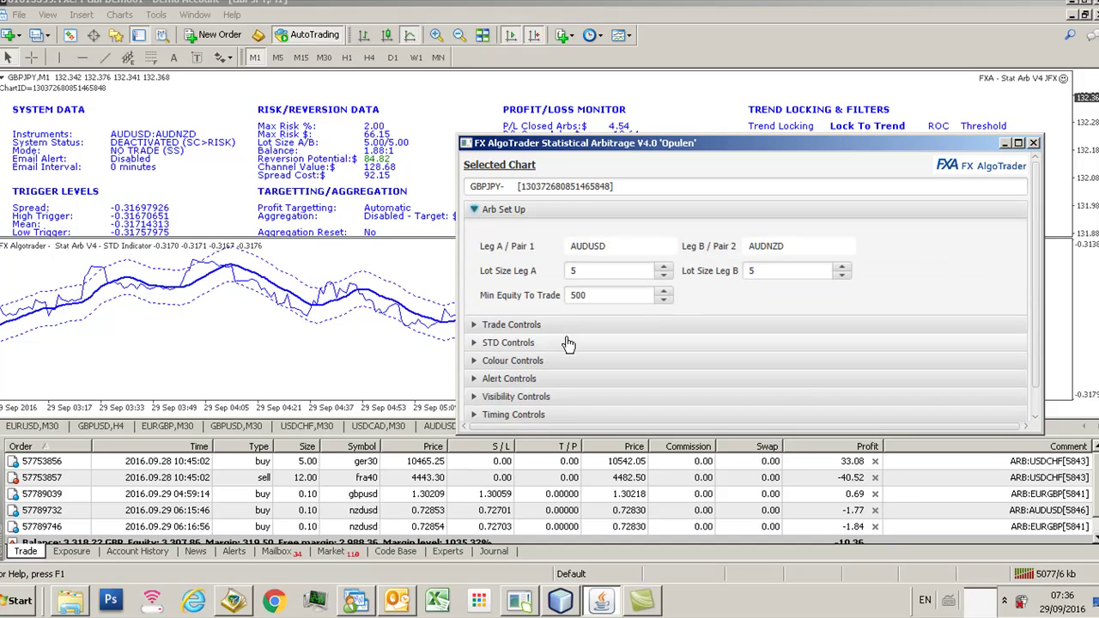
left_click_drag(600, 273, 532, 283)
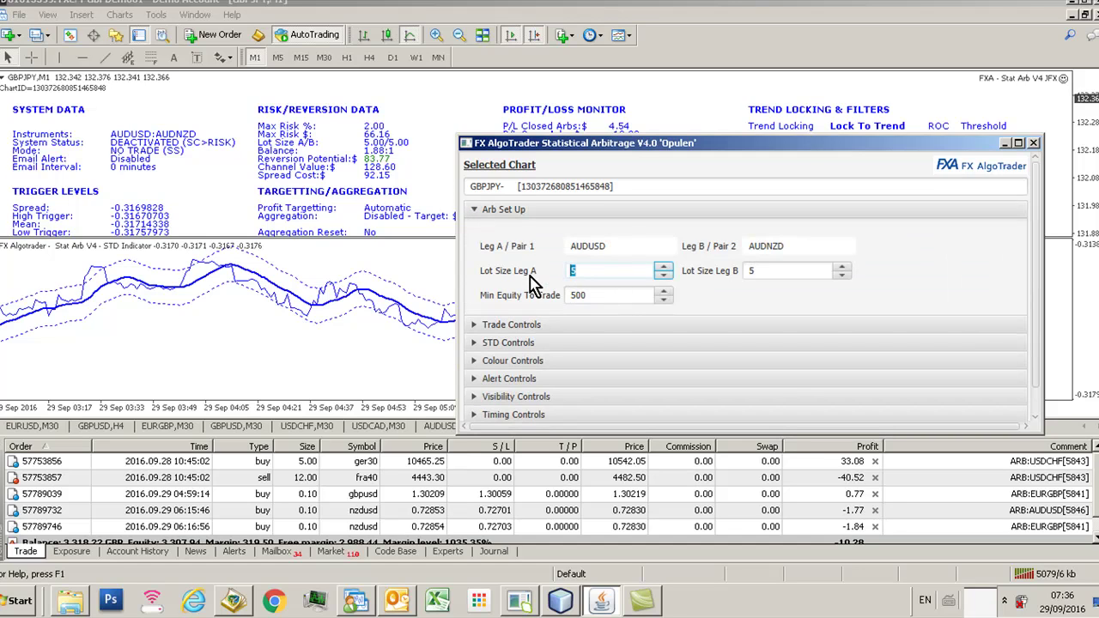
type("1")
left_click_drag(755, 270, 728, 279)
key("Return")
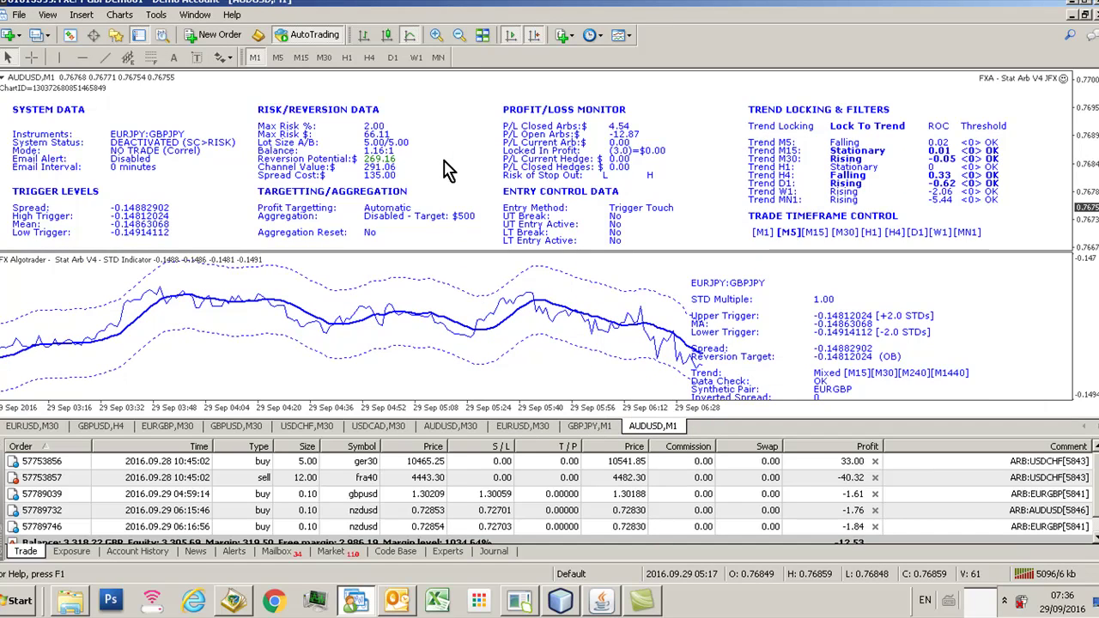
Bring the AlgoTrader window forward and load the 'overnight' profile
left_click(601, 599)
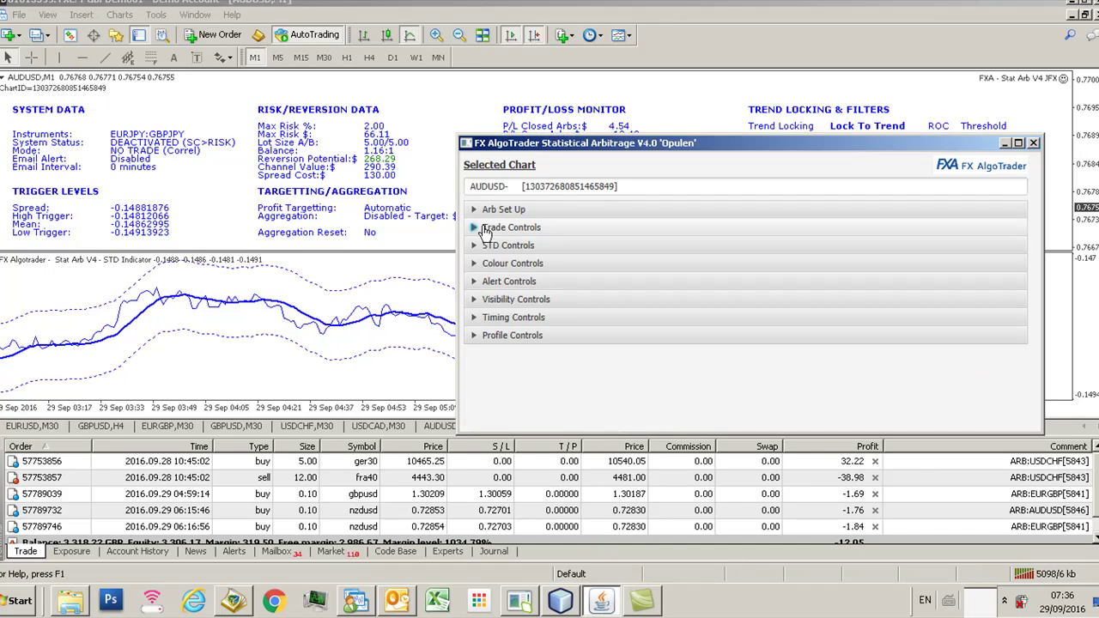
left_click(485, 335)
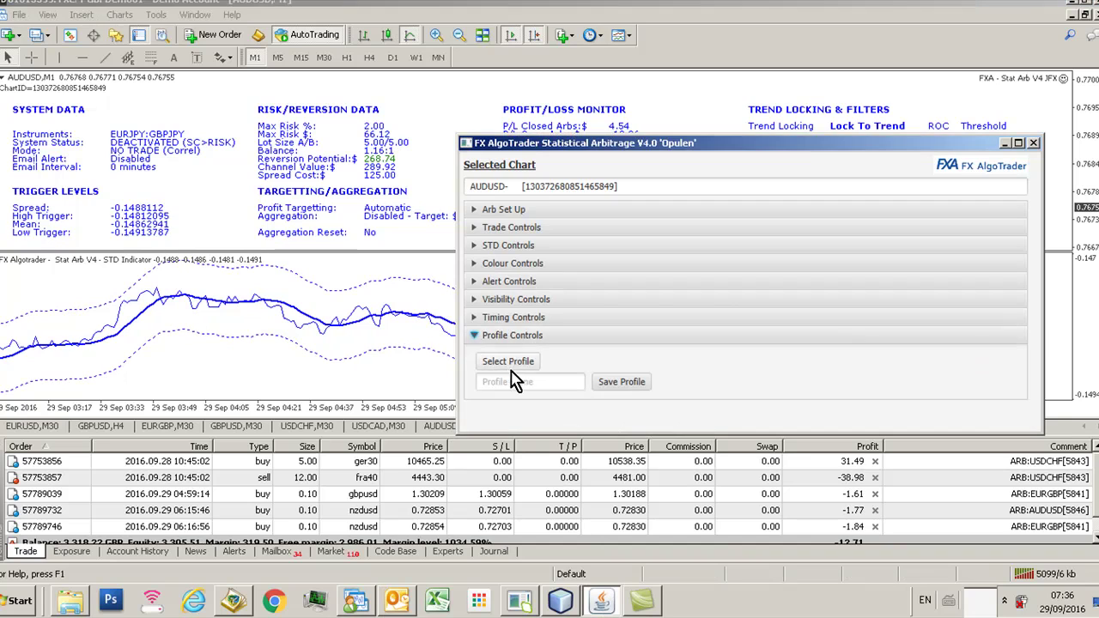
left_click(515, 371)
left_click(769, 174)
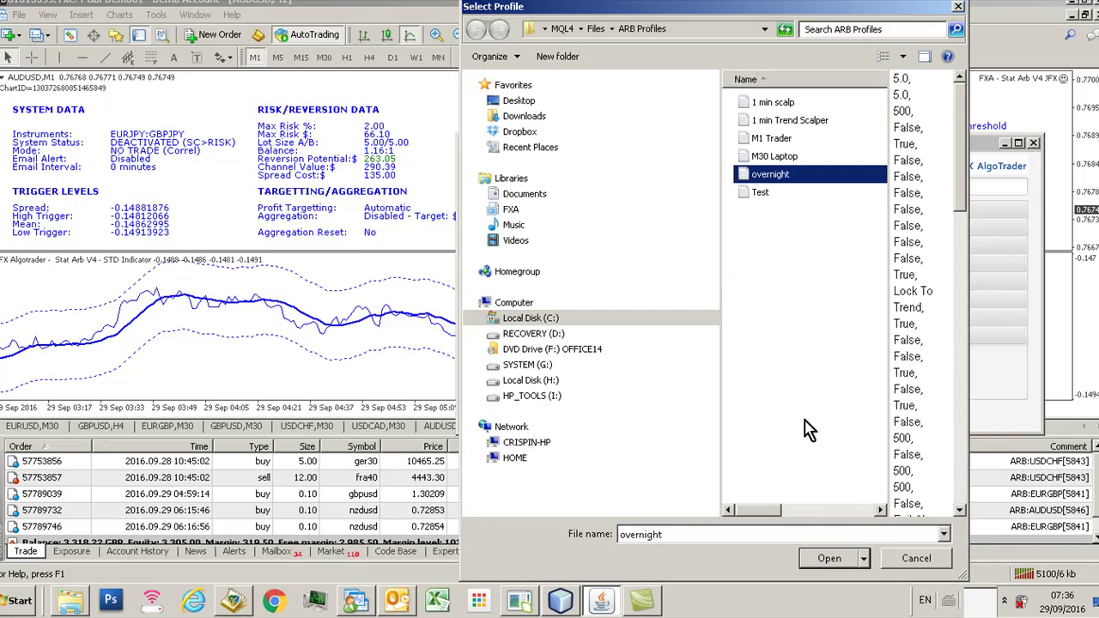
left_click(826, 559)
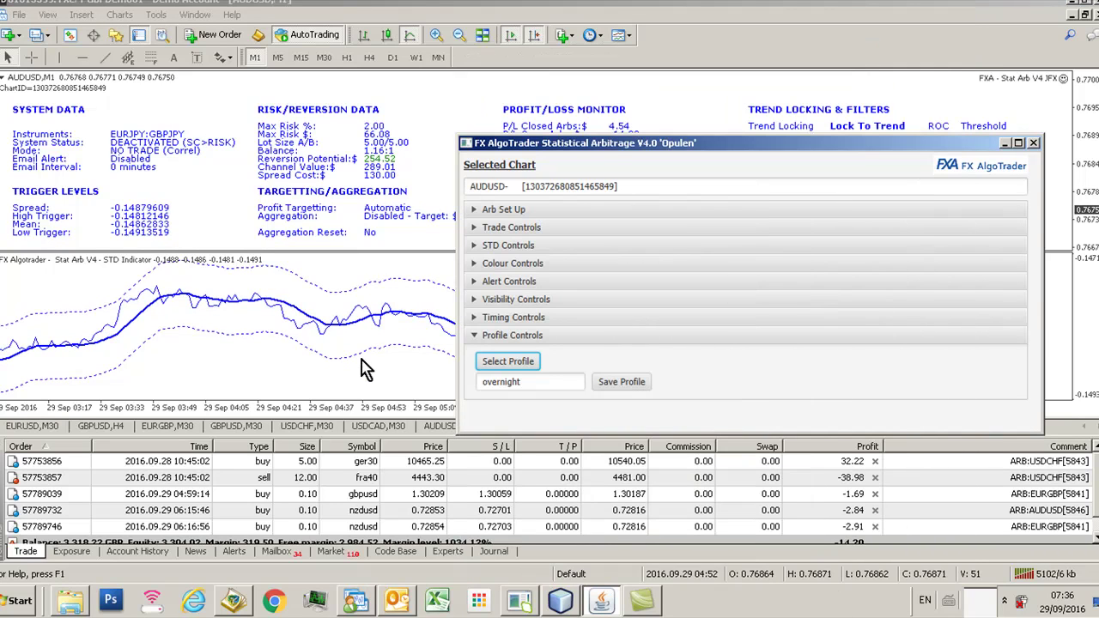
Load the 'overnight' profile a second time from Profile Controls
left_click(489, 403)
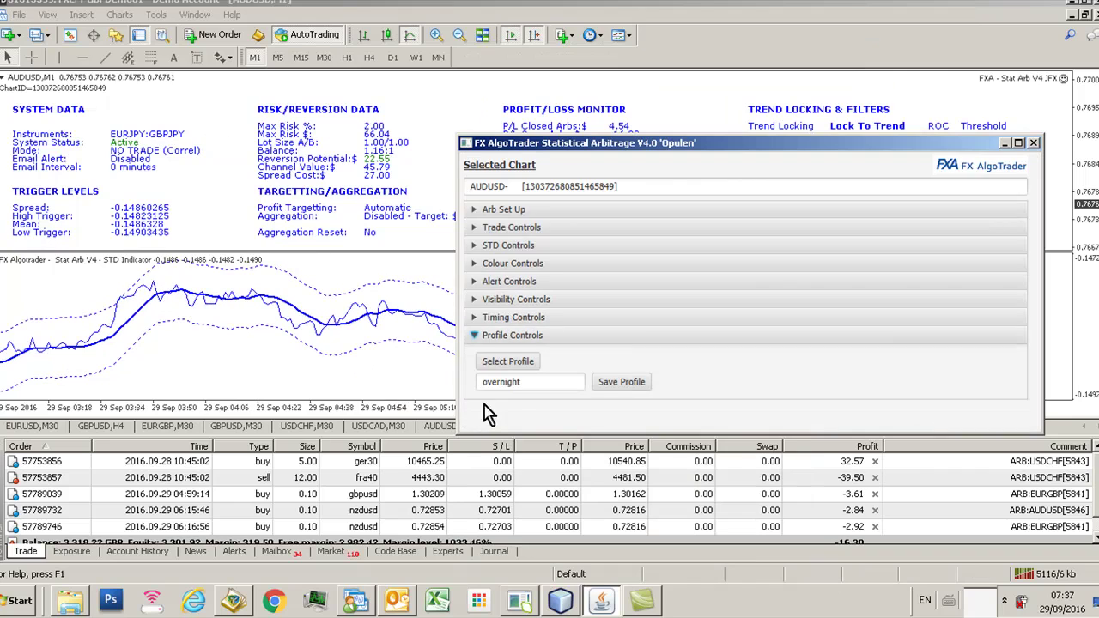
left_click(507, 362)
left_click(781, 175)
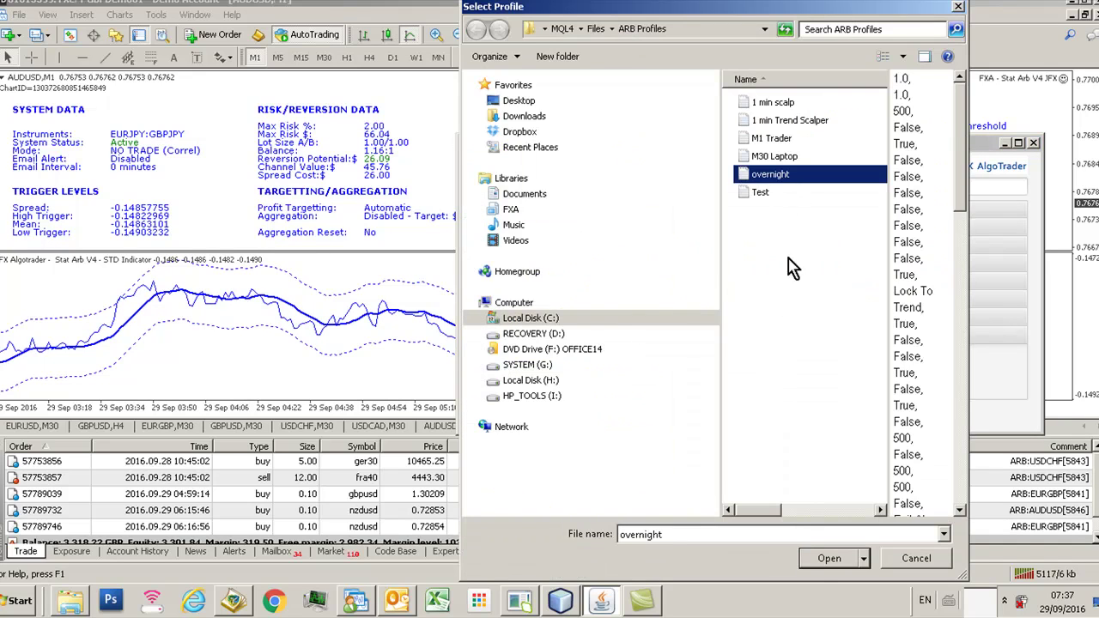
left_click(829, 558)
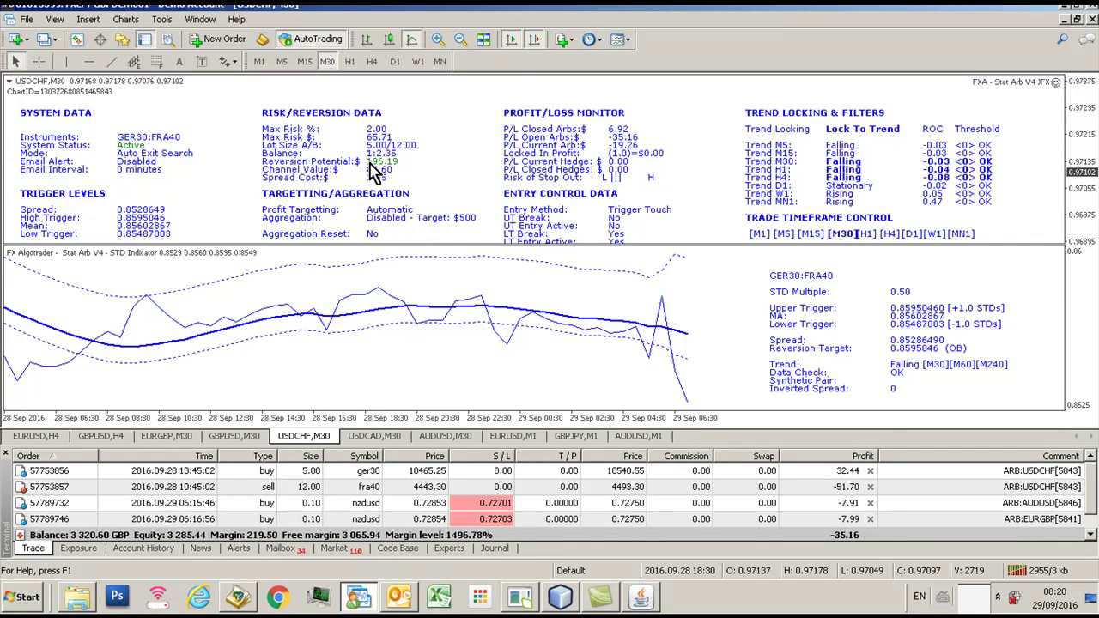
On the EURGBP,M30 chart, set the stat arb's Lot Size Leg A and Leg B to 5
left_click(568, 440)
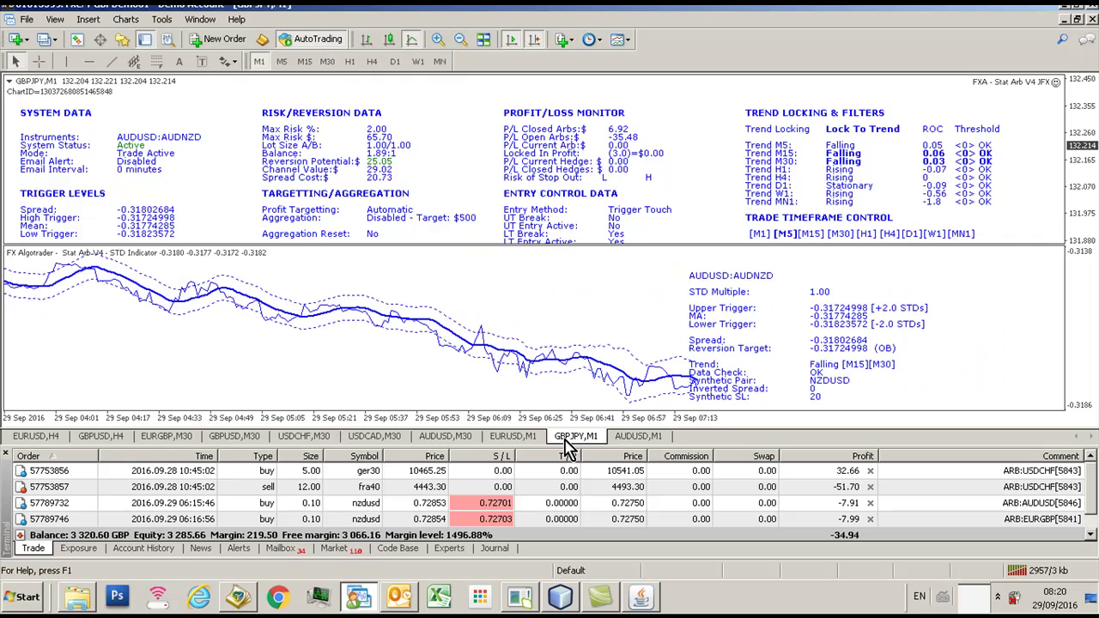
left_click(123, 440)
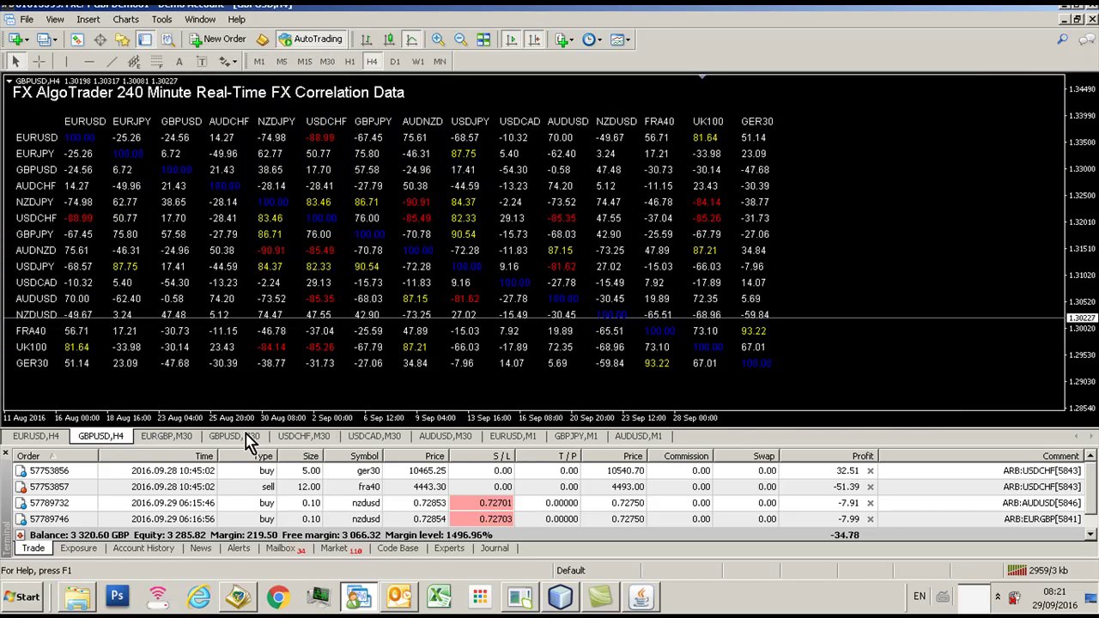
left_click(182, 439)
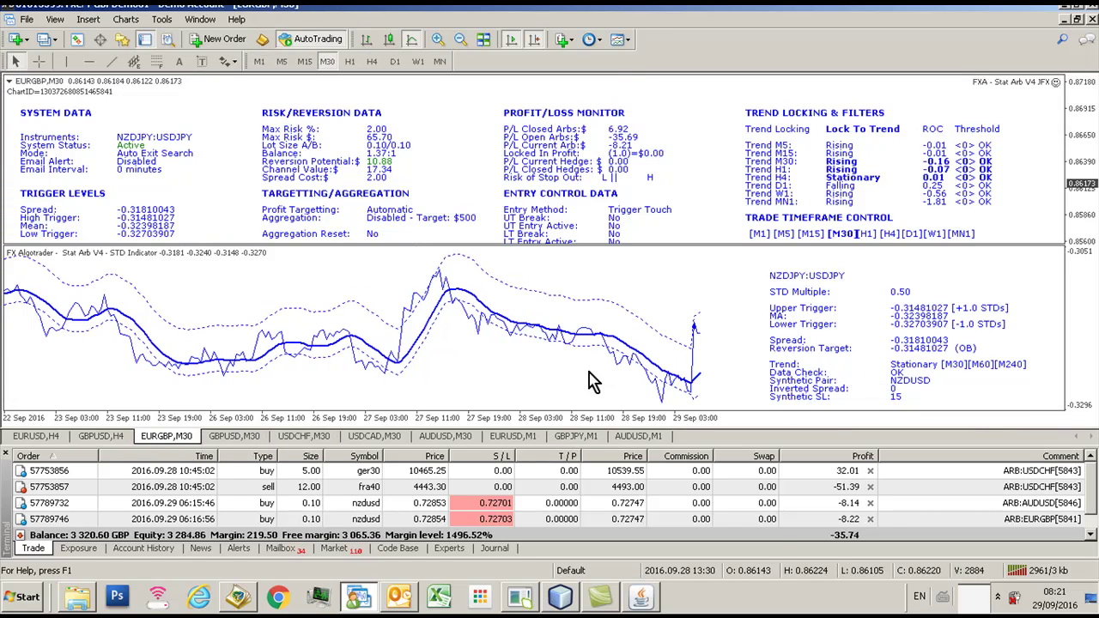
left_click(642, 599)
left_click(557, 298)
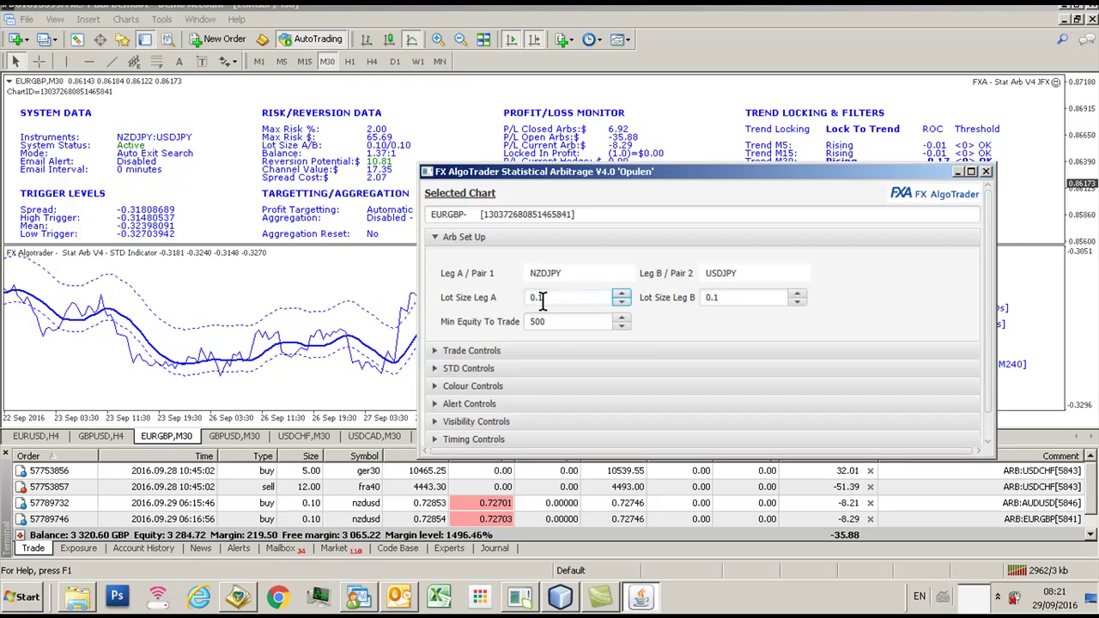
left_click_drag(723, 297, 702, 297)
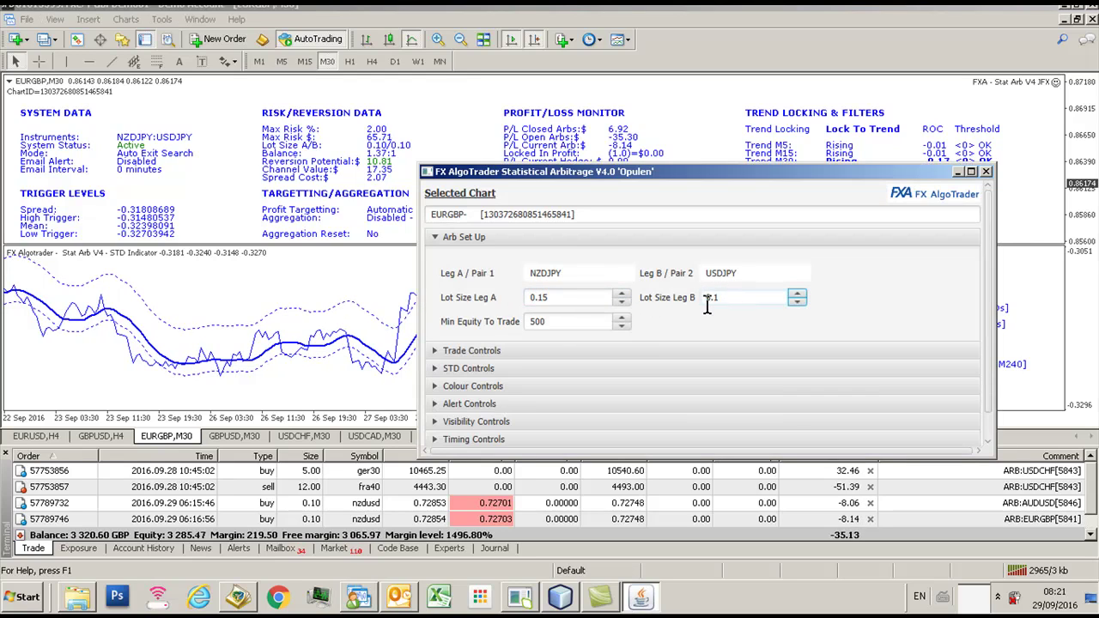
type("5")
left_click_drag(567, 297, 487, 303)
type("5")
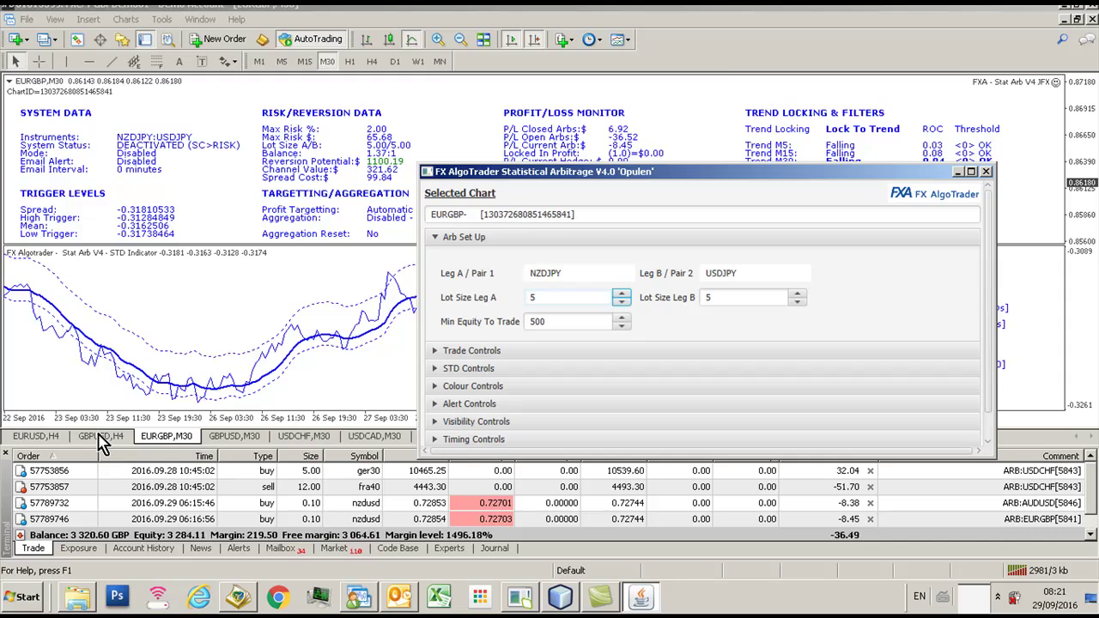
Check the GBPUSD, USDCHF and USDCAD chart tabs, then return to EURGBP,M30
left_click(103, 438)
left_click(216, 440)
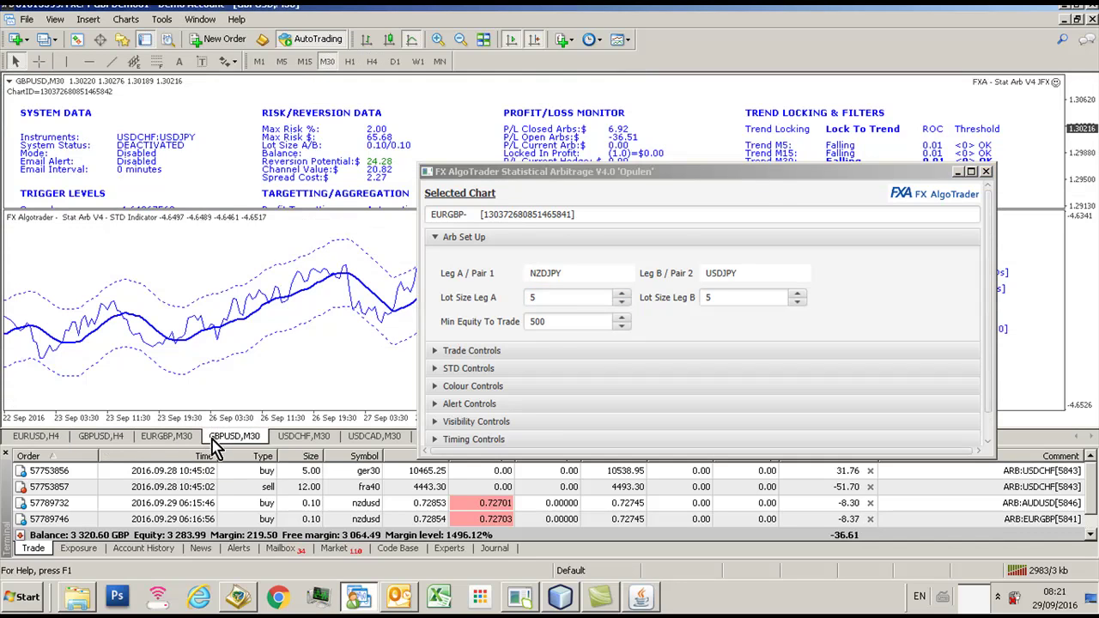
left_click(284, 438)
left_click(365, 436)
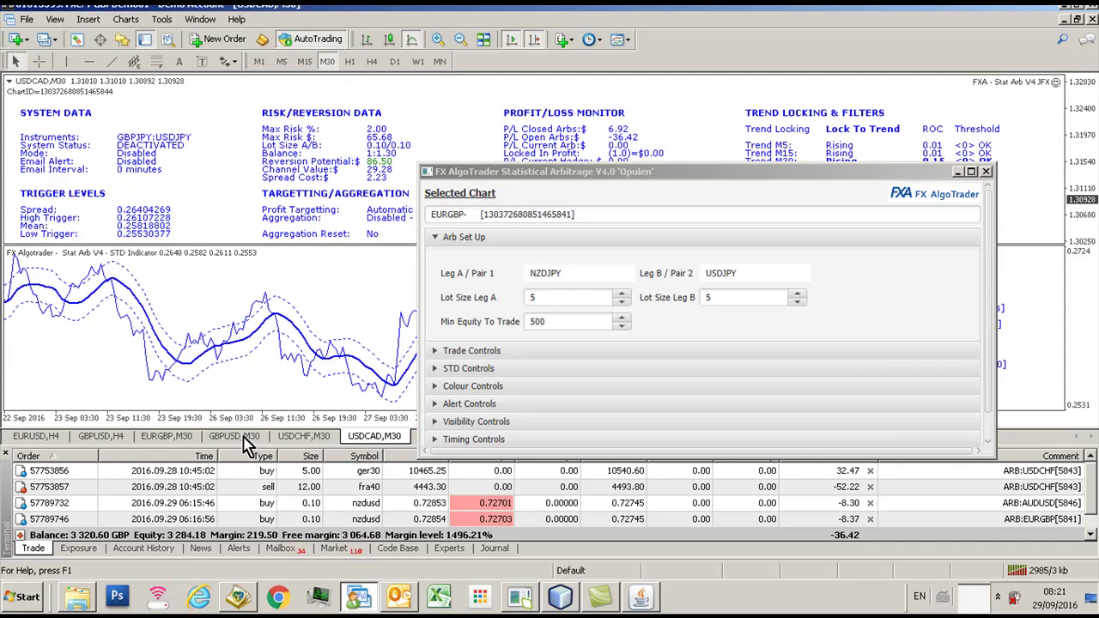
left_click(242, 436)
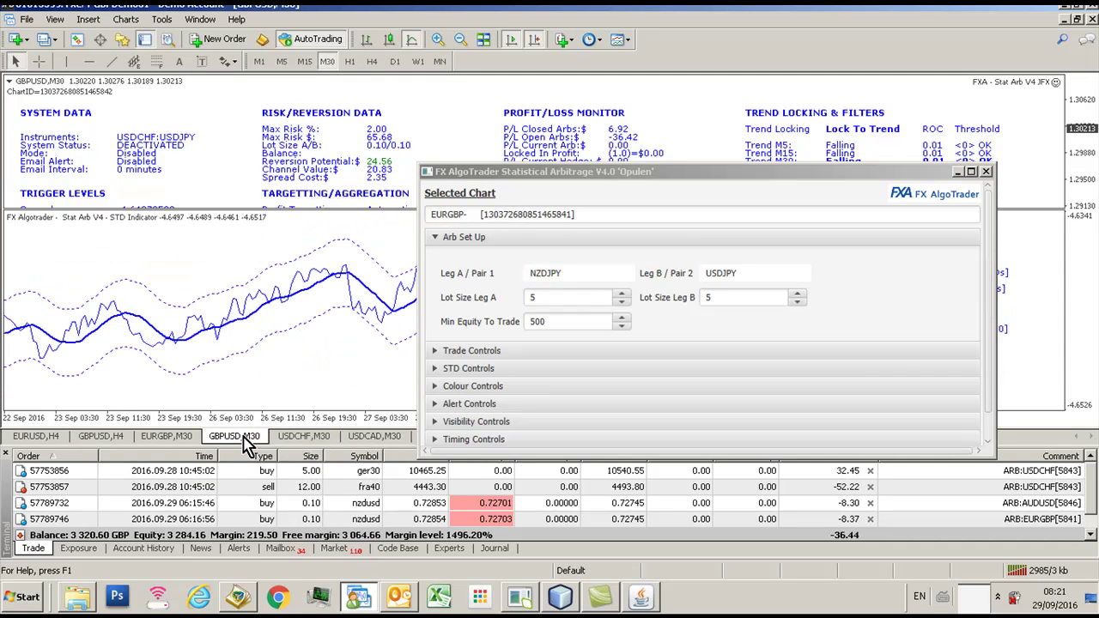
left_click(125, 438)
left_click(163, 437)
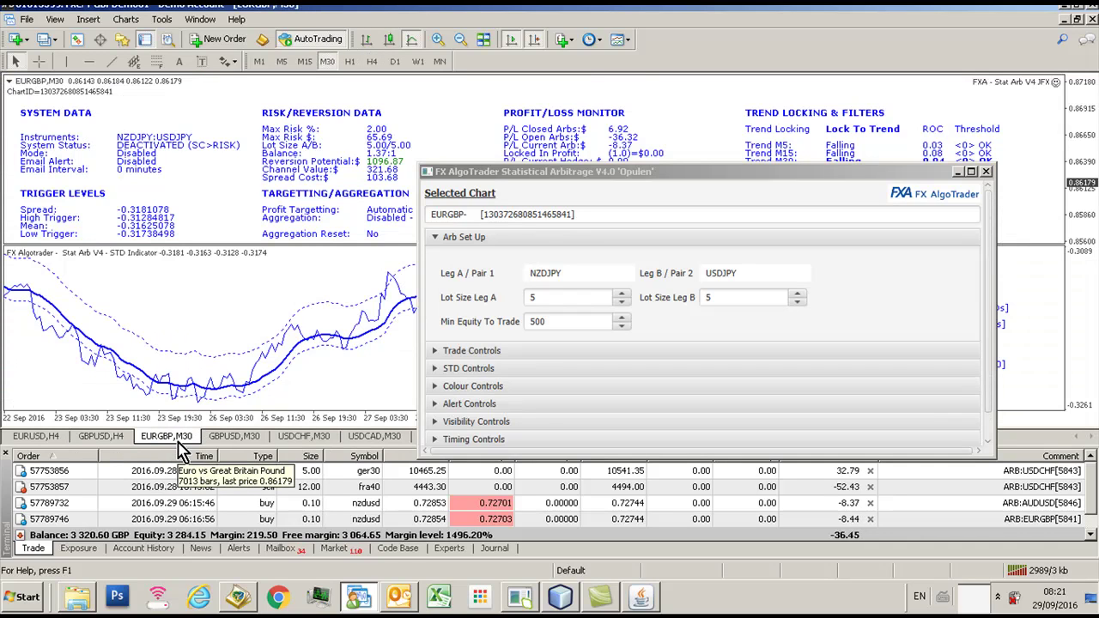
Change Lot Size Leg A and Leg B back to 0.1 and commit the edits
left_click_drag(583, 299, 525, 298)
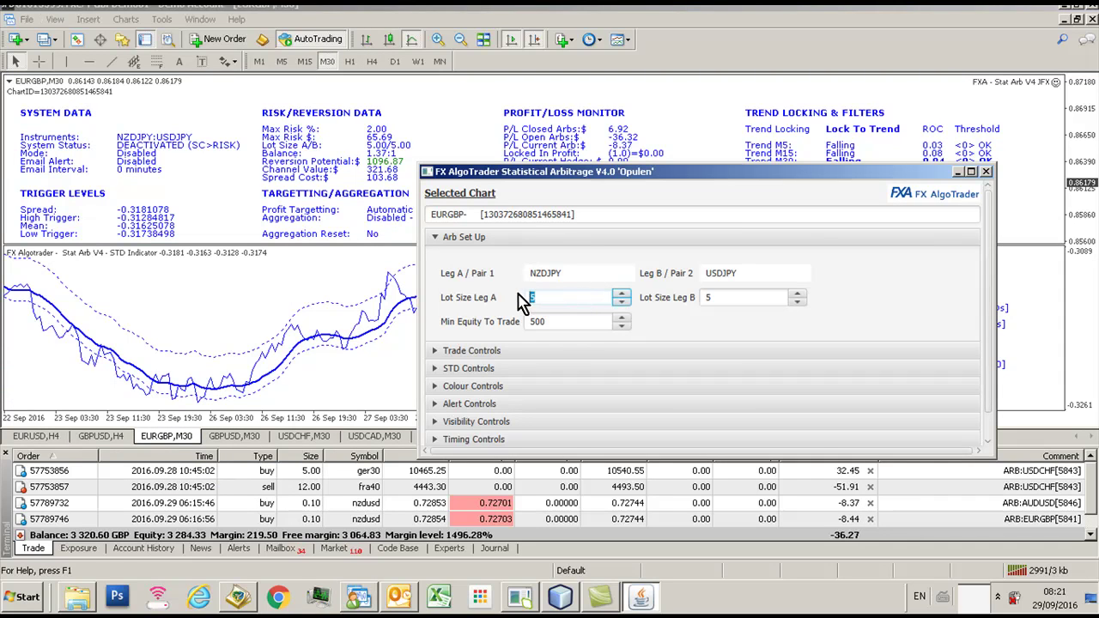
left_click_drag(725, 298, 692, 297)
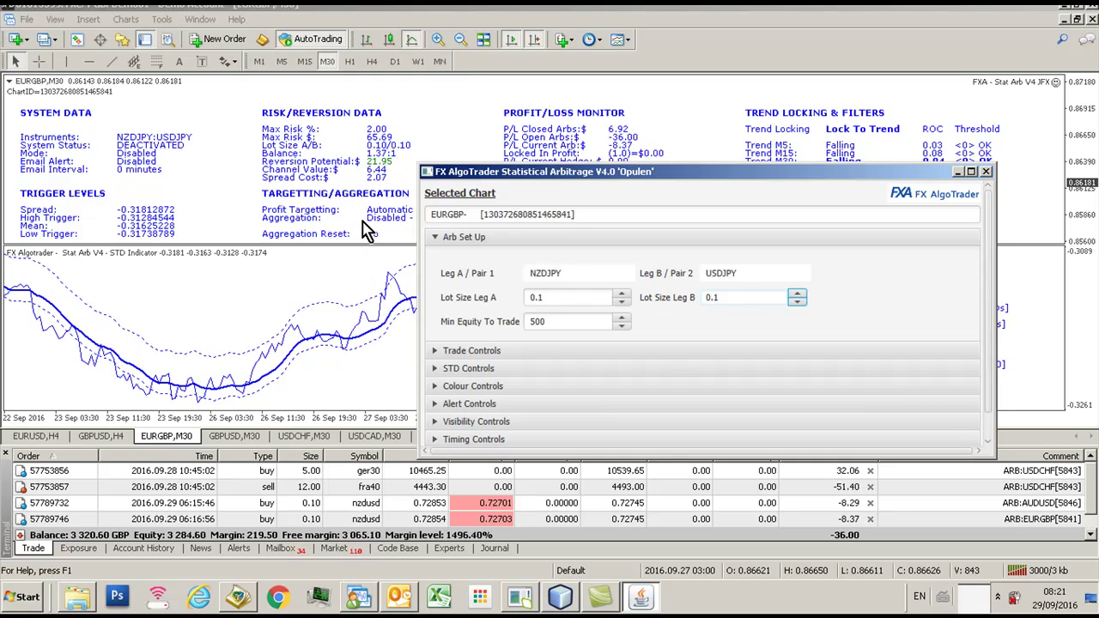
left_click(255, 191)
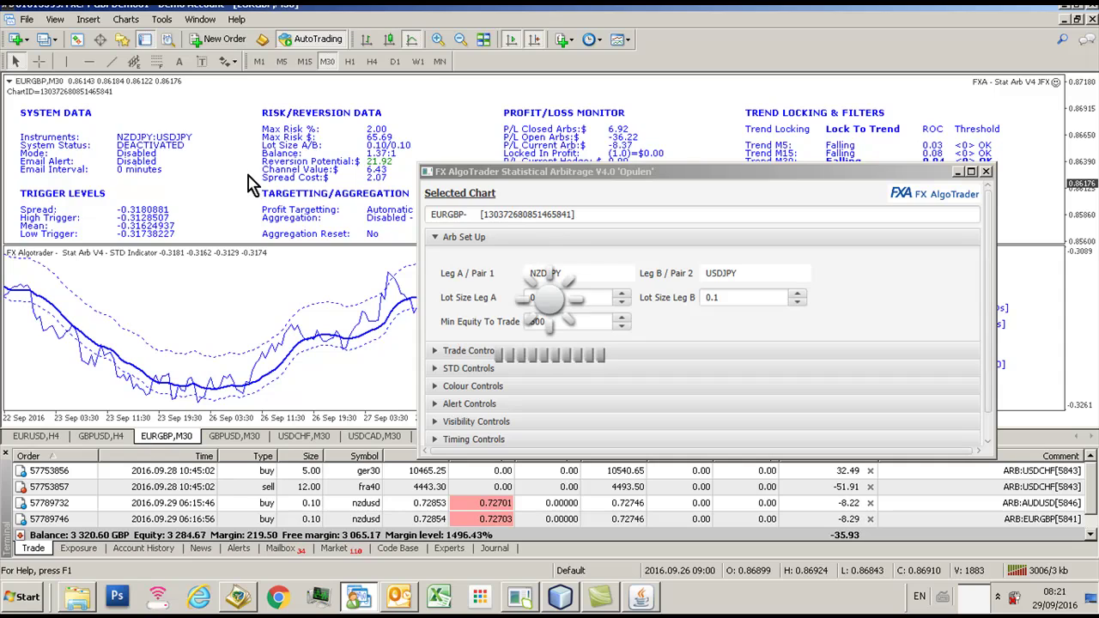
Delete the Disable Gen Starb global variable and close the Global Variables list
key("F3")
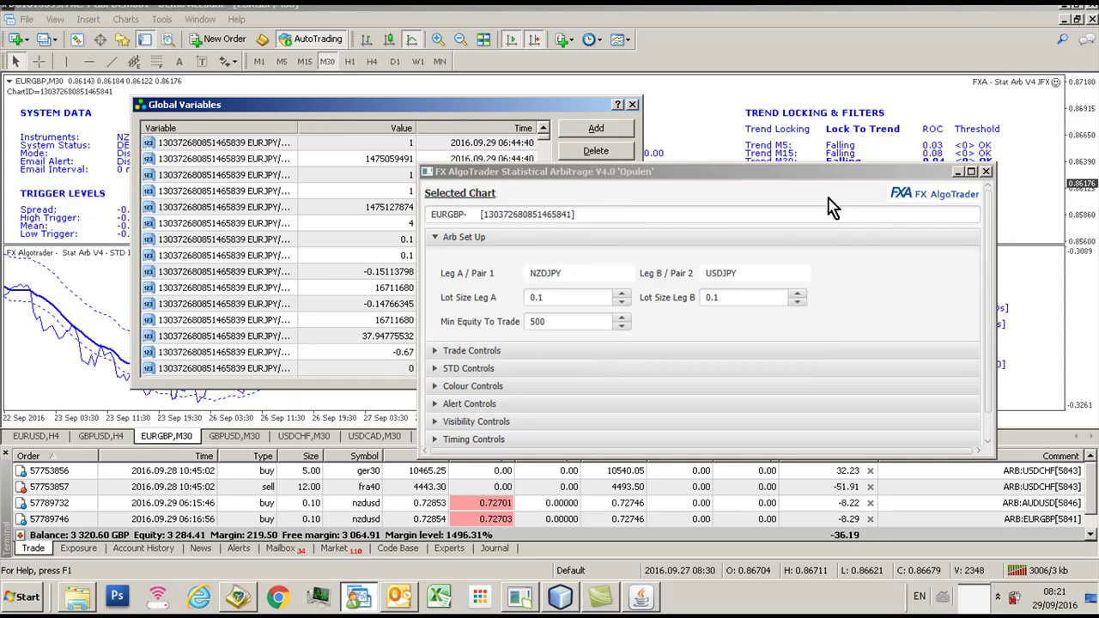
left_click(987, 173)
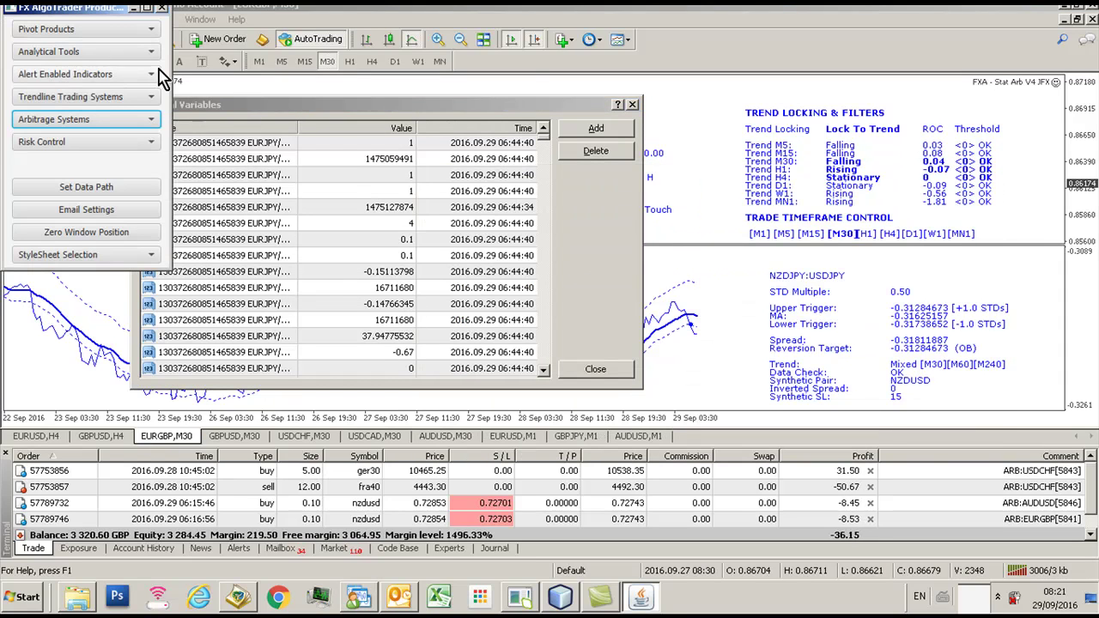
left_click(230, 322)
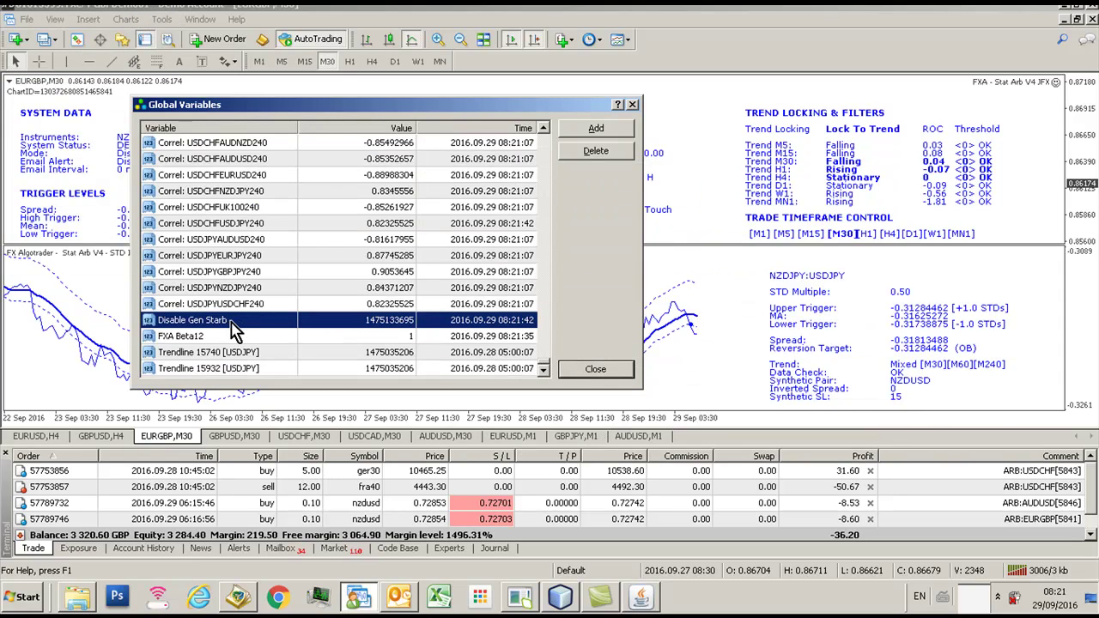
left_click(580, 168)
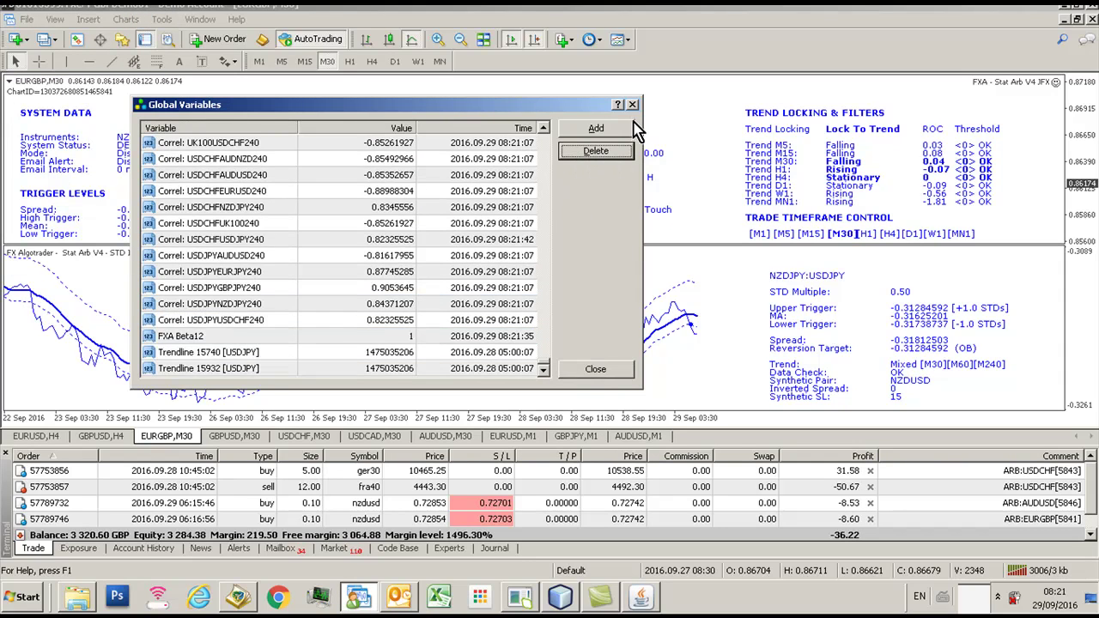
left_click(632, 104)
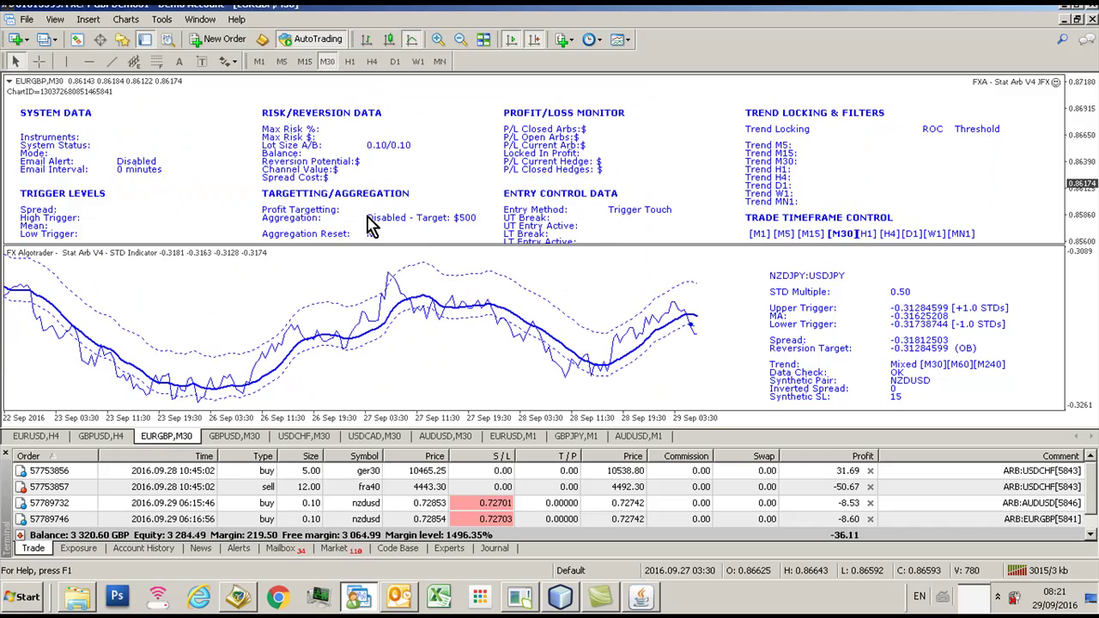
Check the GBPUSD,M30 and USDCHF,M30 charts, then return to EURGBP,M30
left_click(233, 436)
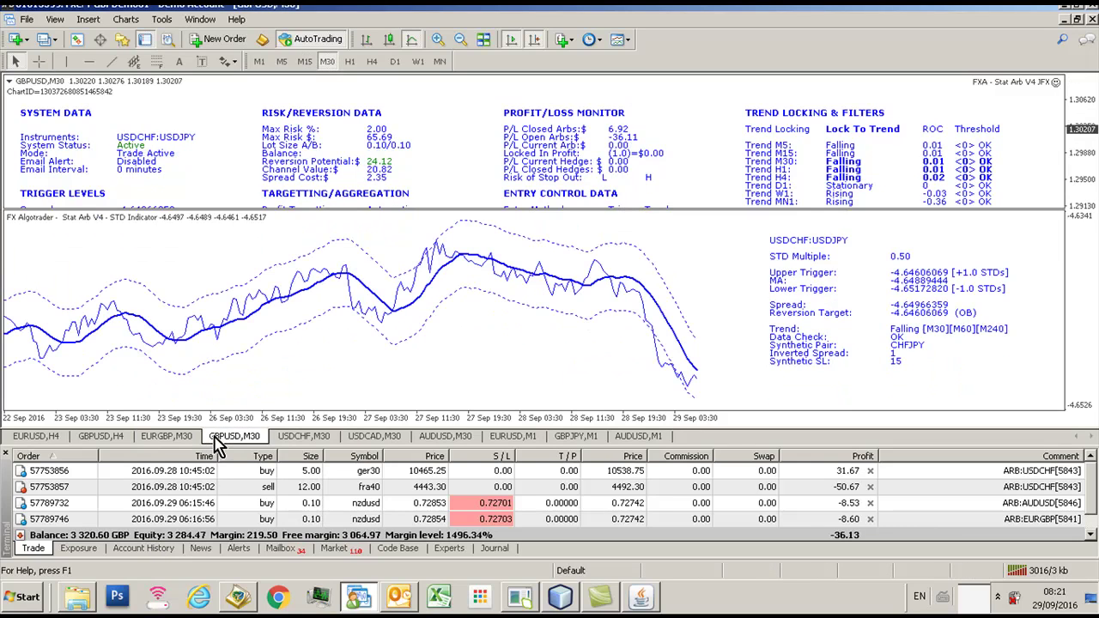
left_click(292, 439)
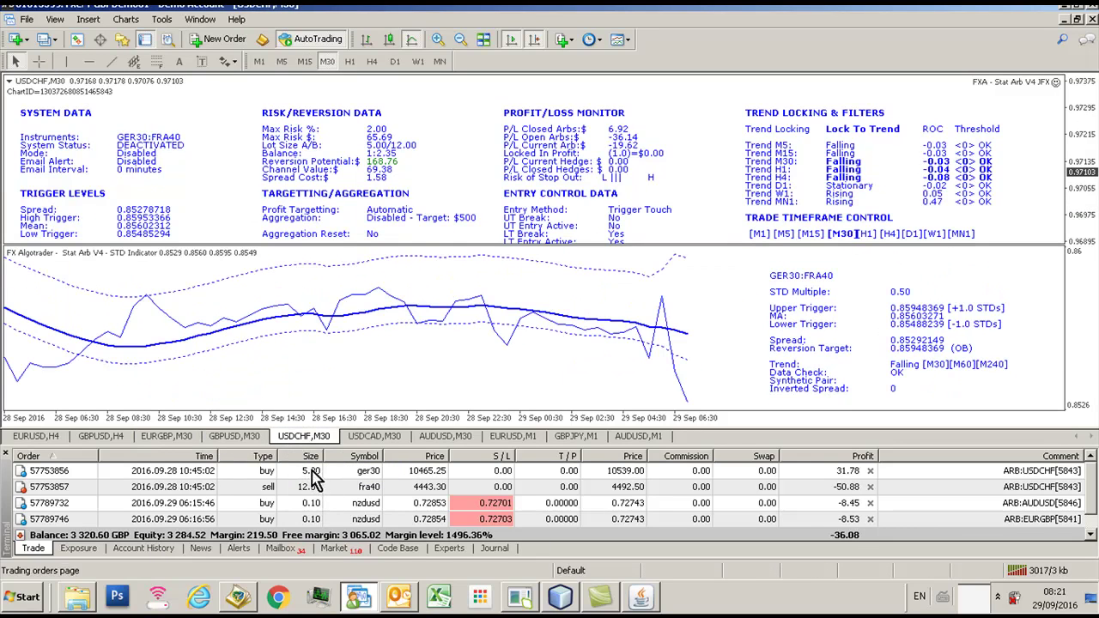
left_click(249, 438)
left_click(165, 436)
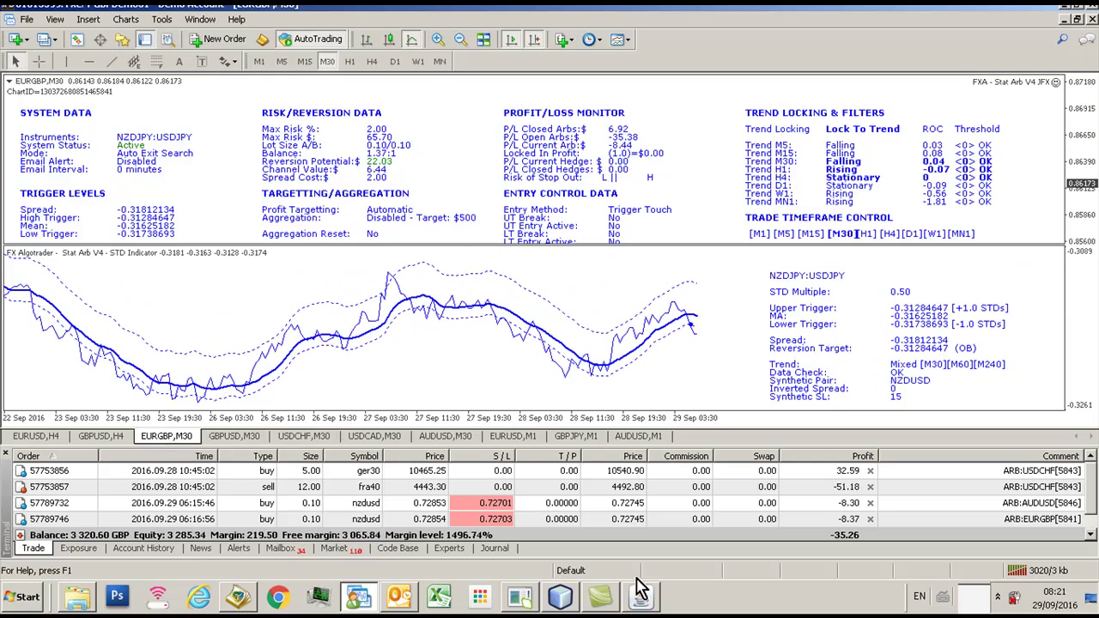